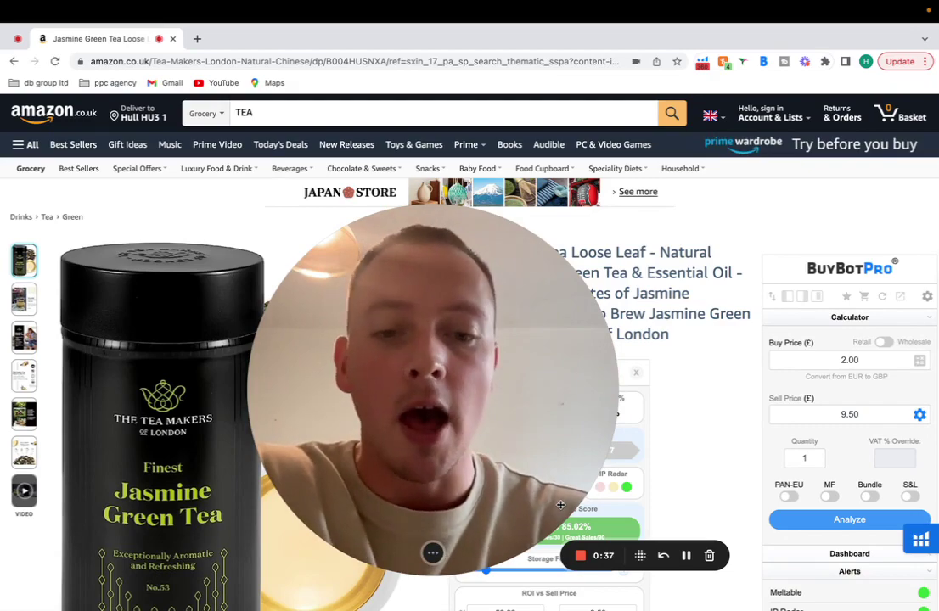
Re-analyse the jasmine tea listing at £2.00 buy and £9.50 sell, scoring VERY GOOD 85.02%
left_click(430, 553)
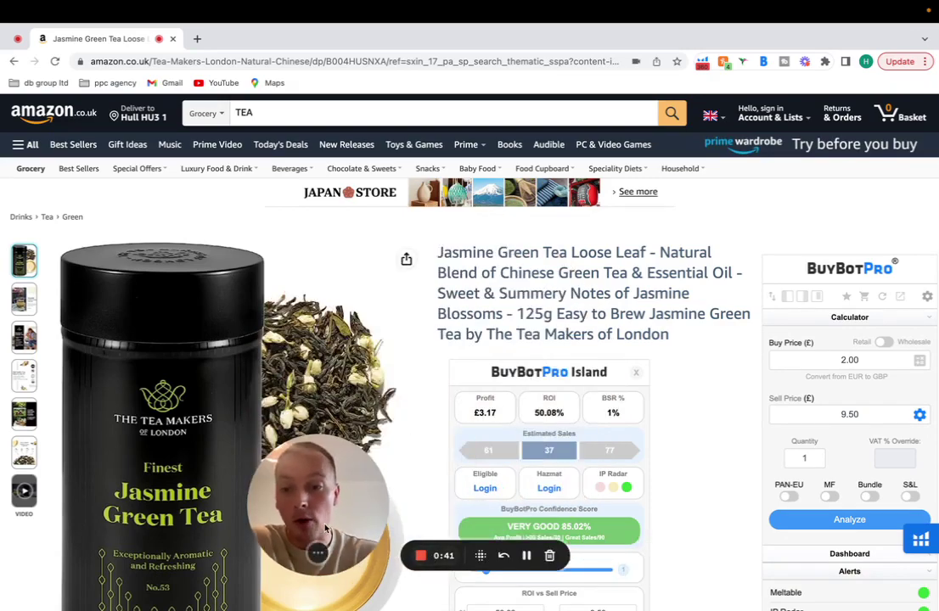
left_click_drag(315, 549, 111, 556)
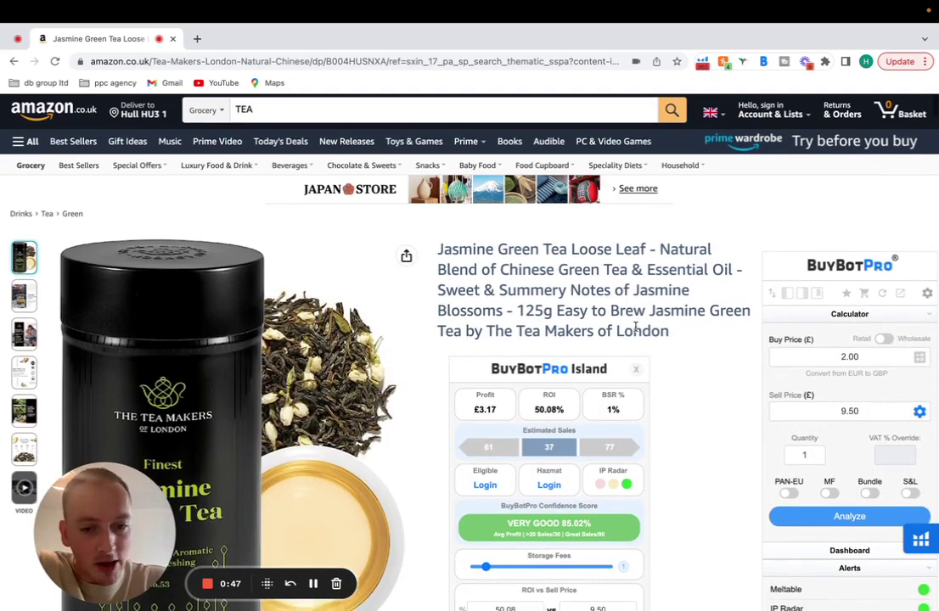
scroll(550, 283, "down", 1)
scroll(534, 255, "up", 1)
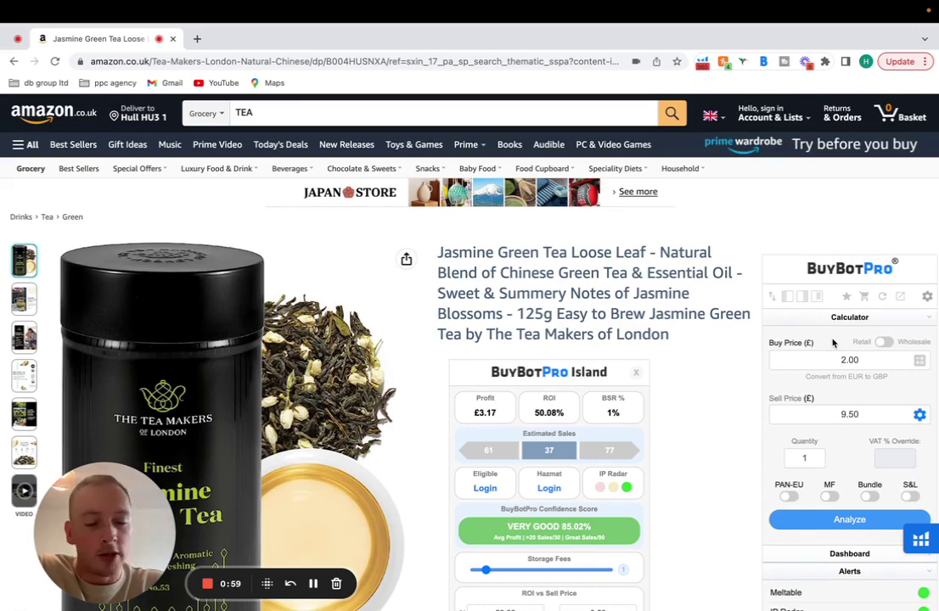
scroll(833, 342, "down", 1)
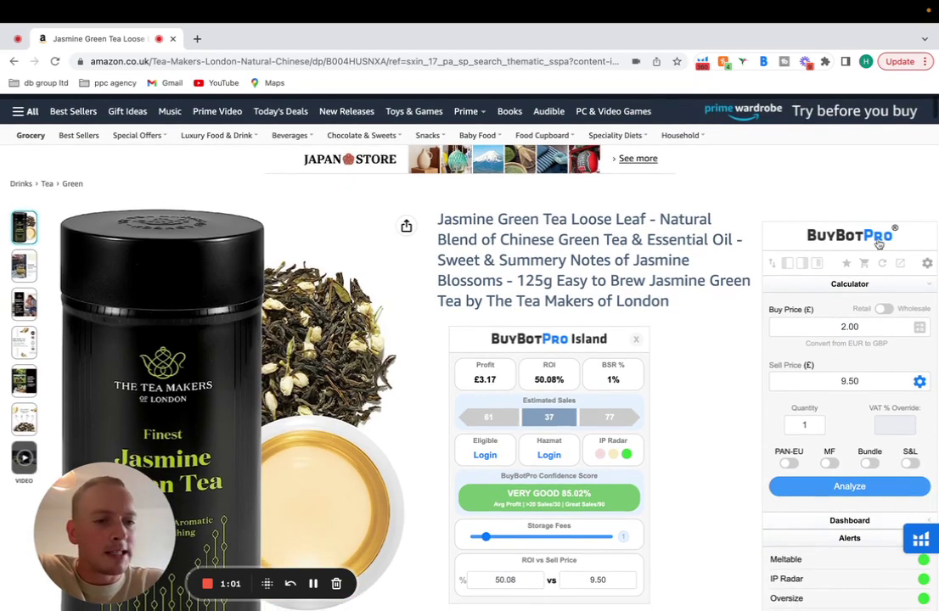
scroll(848, 263, "down", 1)
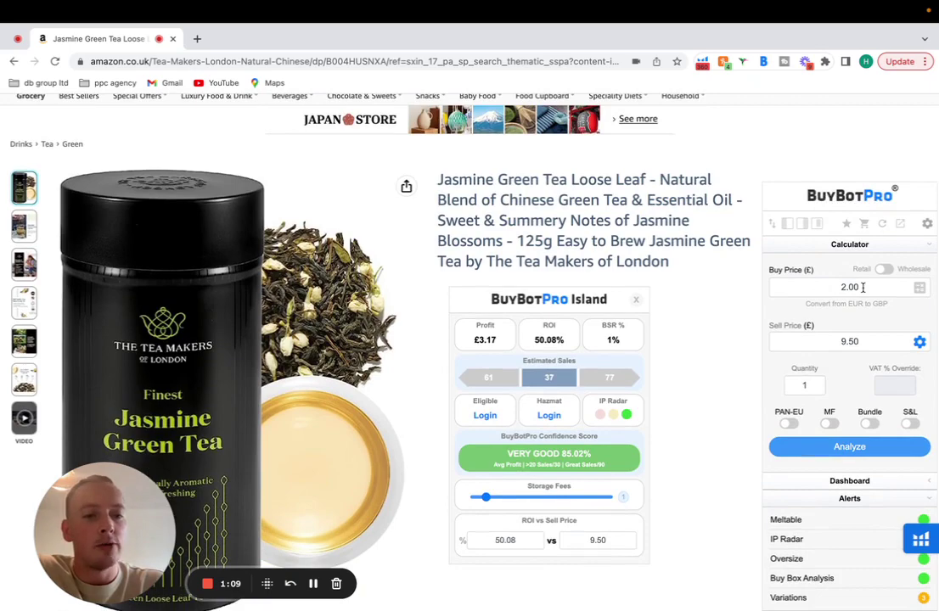
scroll(866, 288, "down", 1)
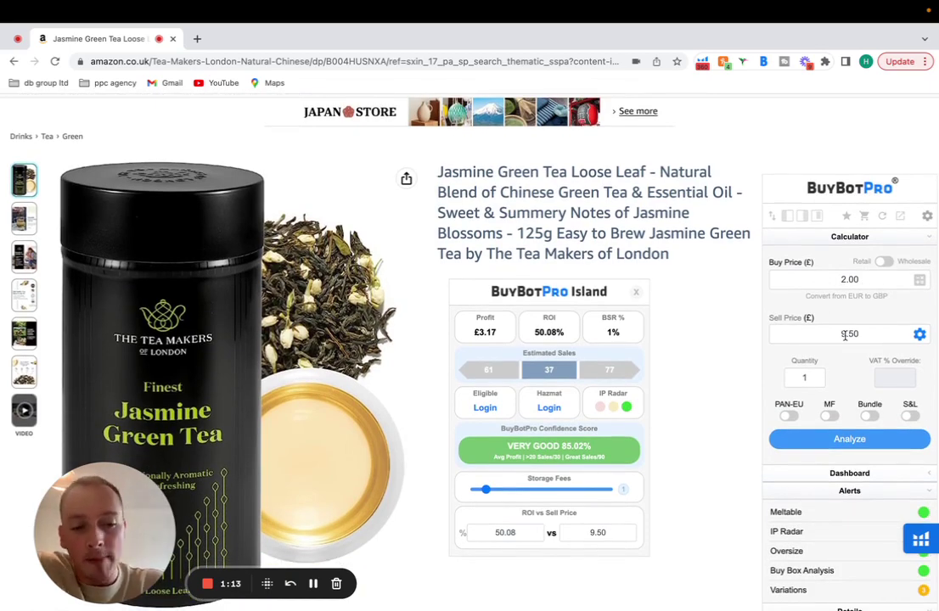
left_click(814, 439)
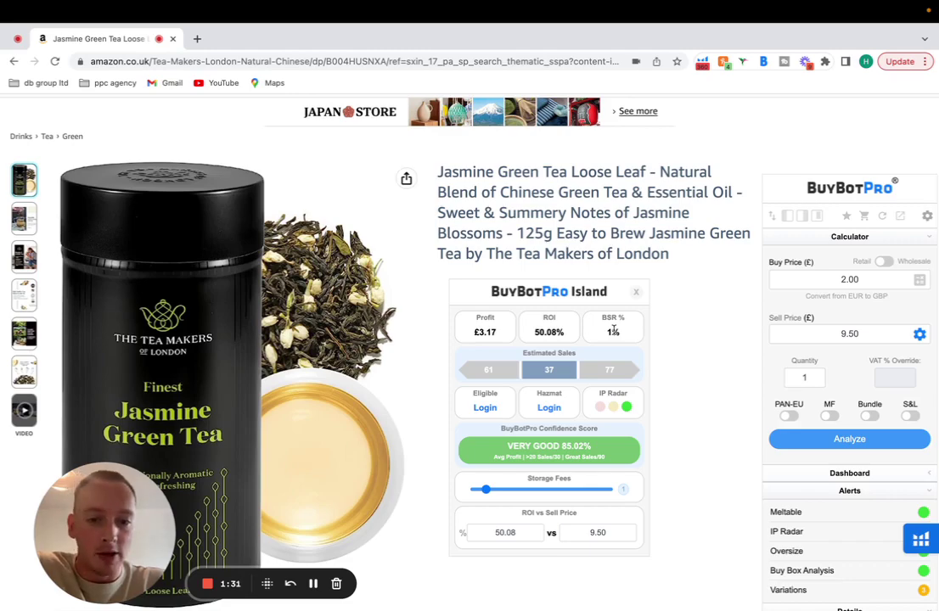
mouse_move(535, 369)
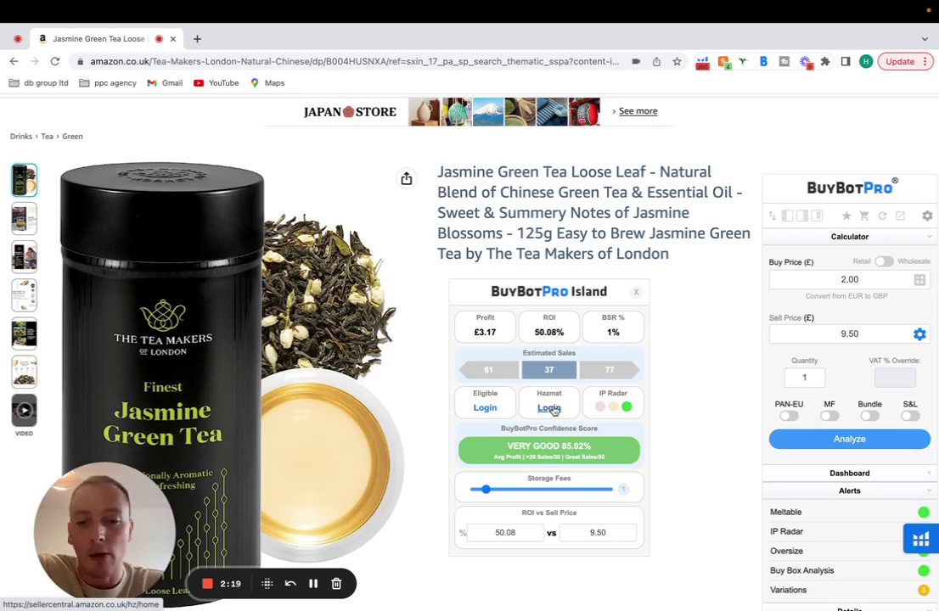
scroll(595, 406, "down", 1)
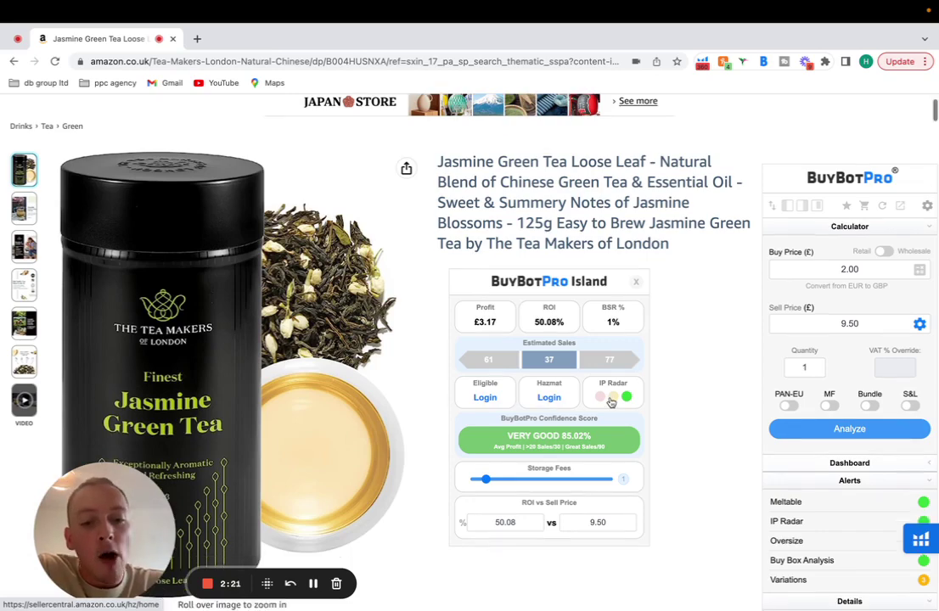
mouse_move(629, 399)
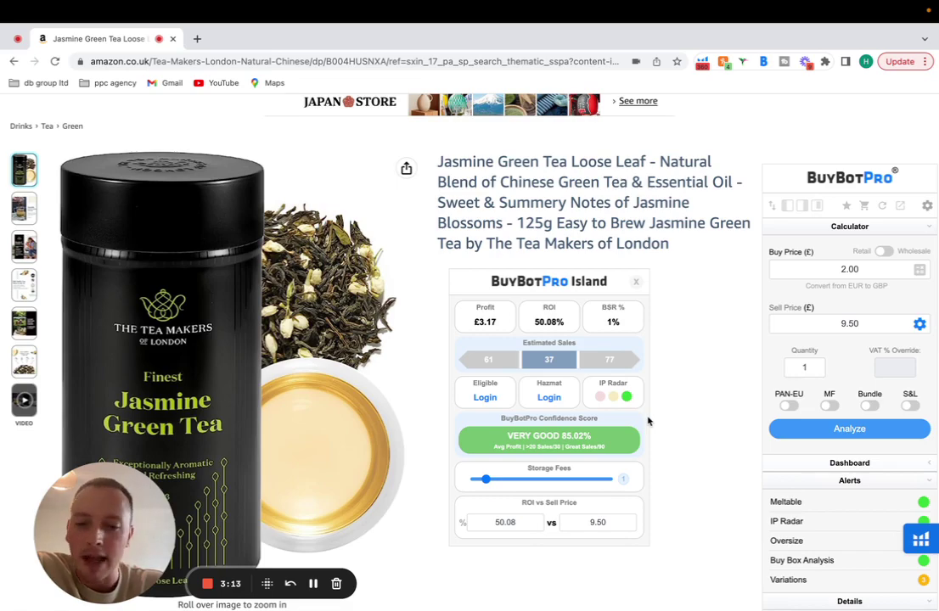
scroll(594, 417, "down", 1)
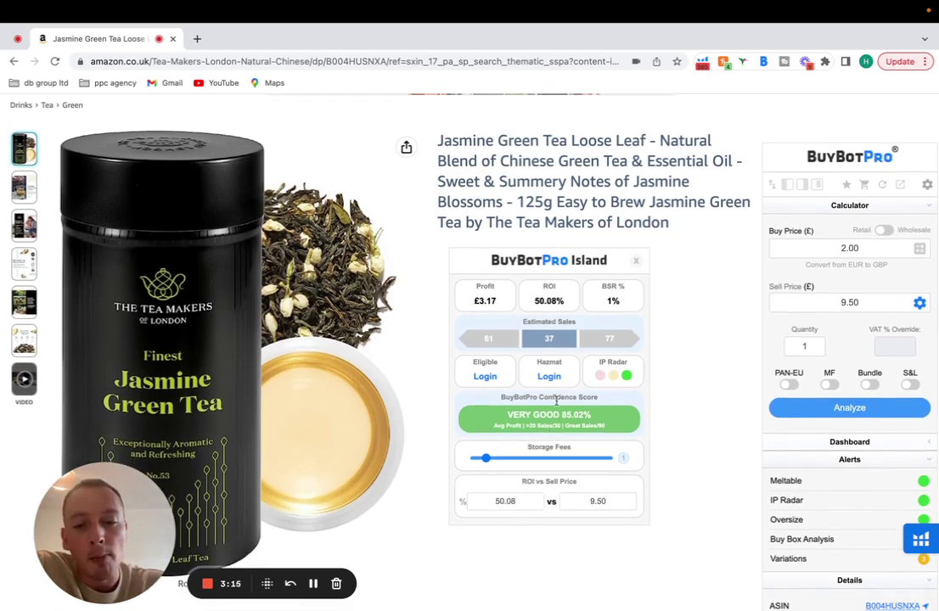
mouse_move(566, 416)
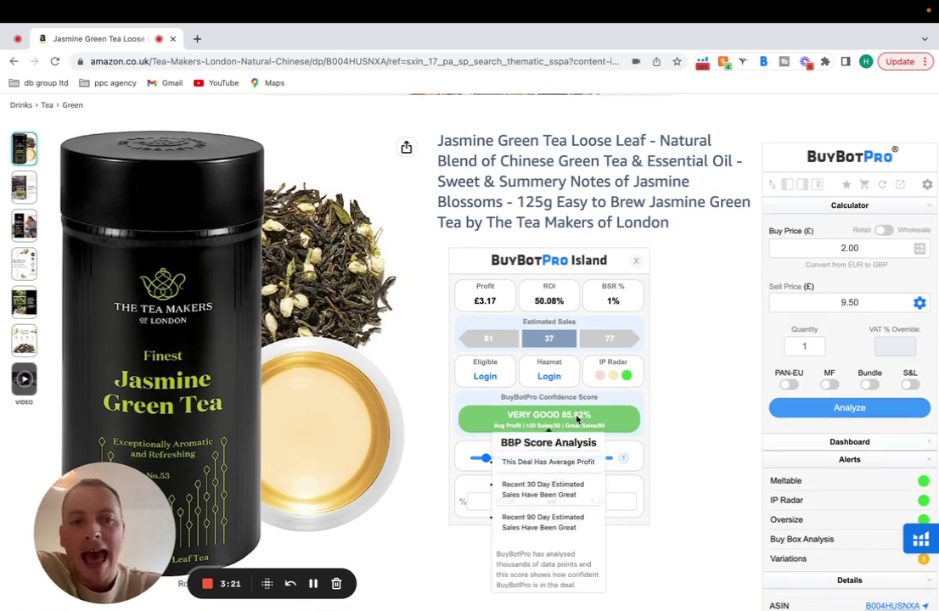
scroll(576, 420, "down", 1)
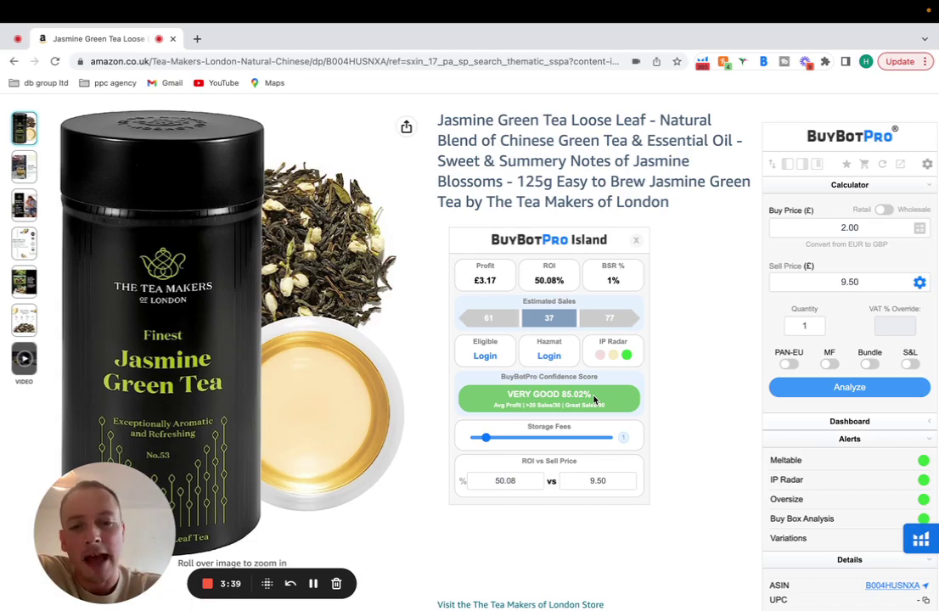
scroll(594, 399, "down", 2)
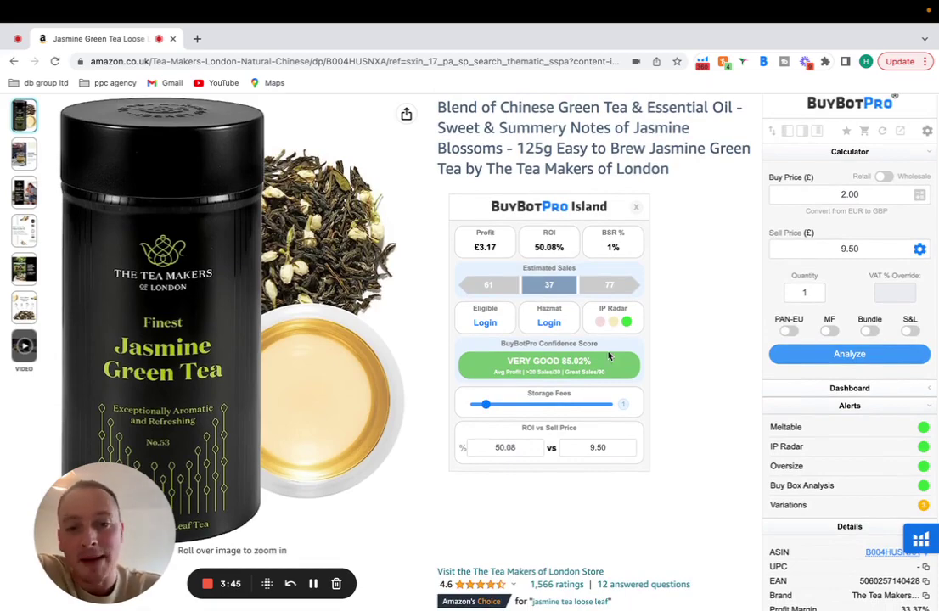
mouse_move(571, 371)
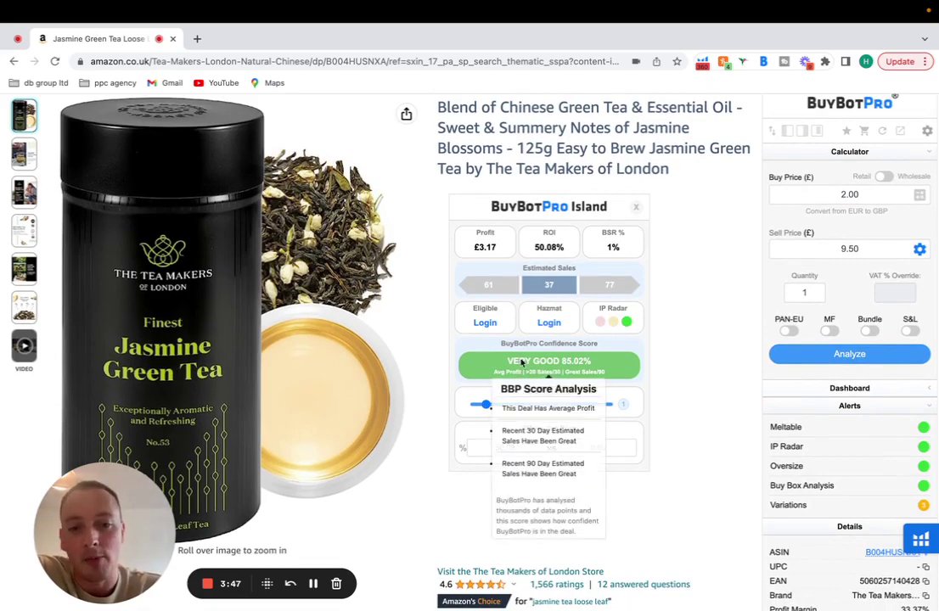
scroll(597, 366, "down", 1)
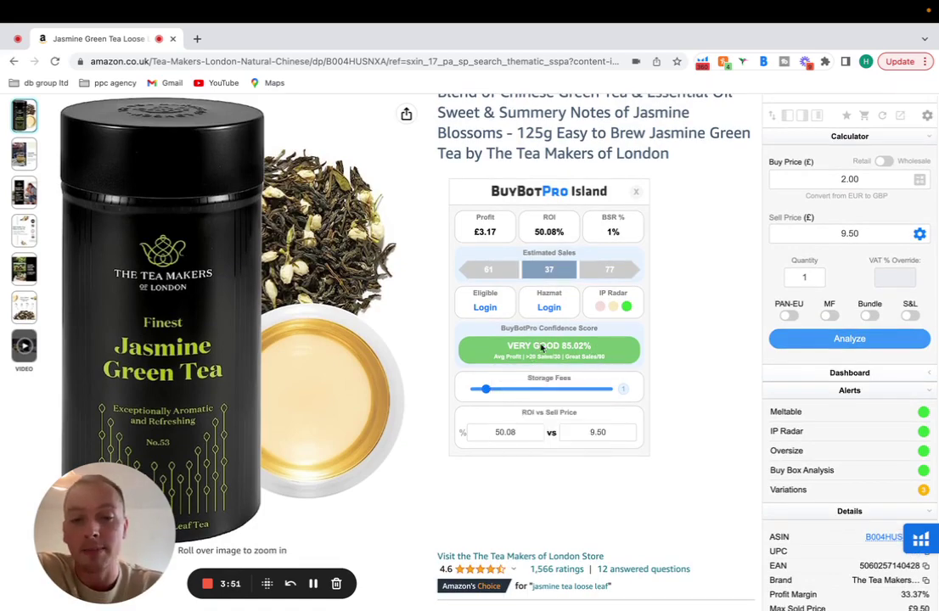
scroll(611, 368, "down", 1)
scroll(611, 367, "up", 3)
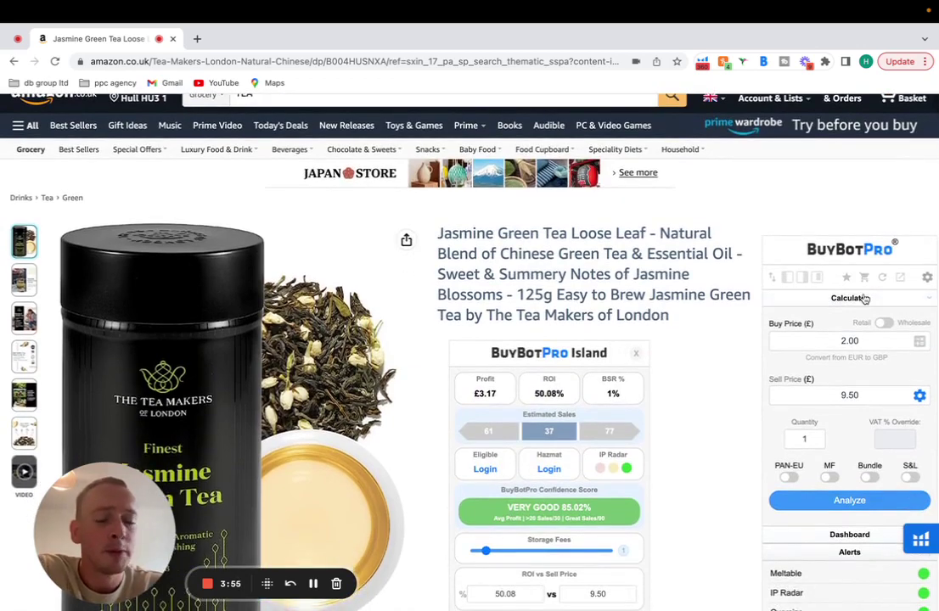
In BuyBotPro settings, confirm UK marketplace, Non VAT Registered (UK) tax and ROI Method 4
left_click(925, 277)
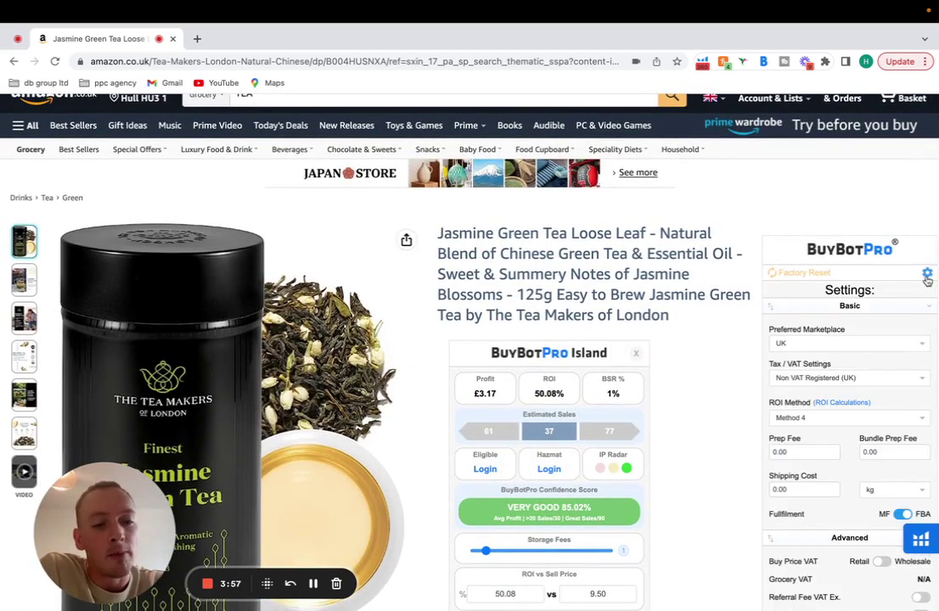
scroll(915, 283, "down", 1)
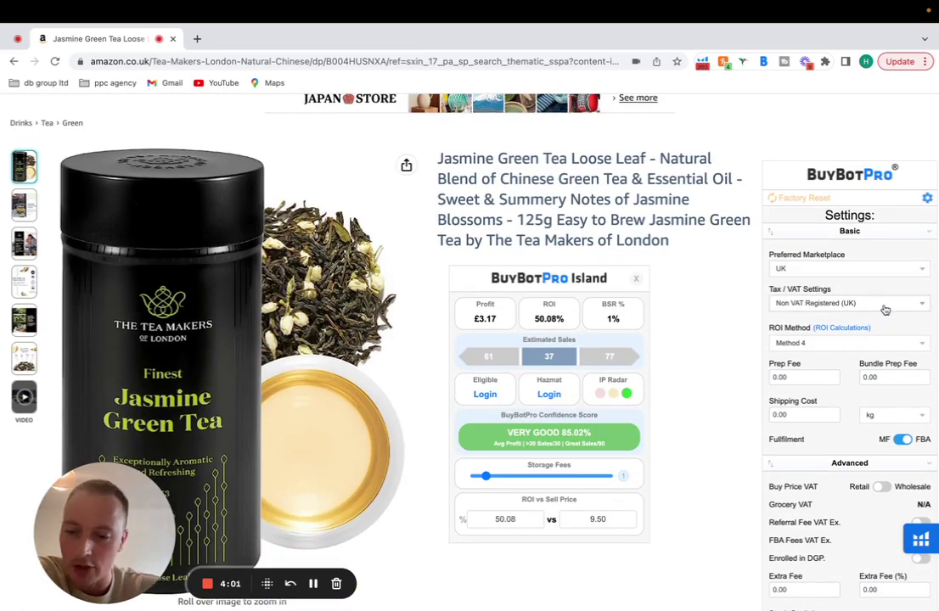
left_click(919, 270)
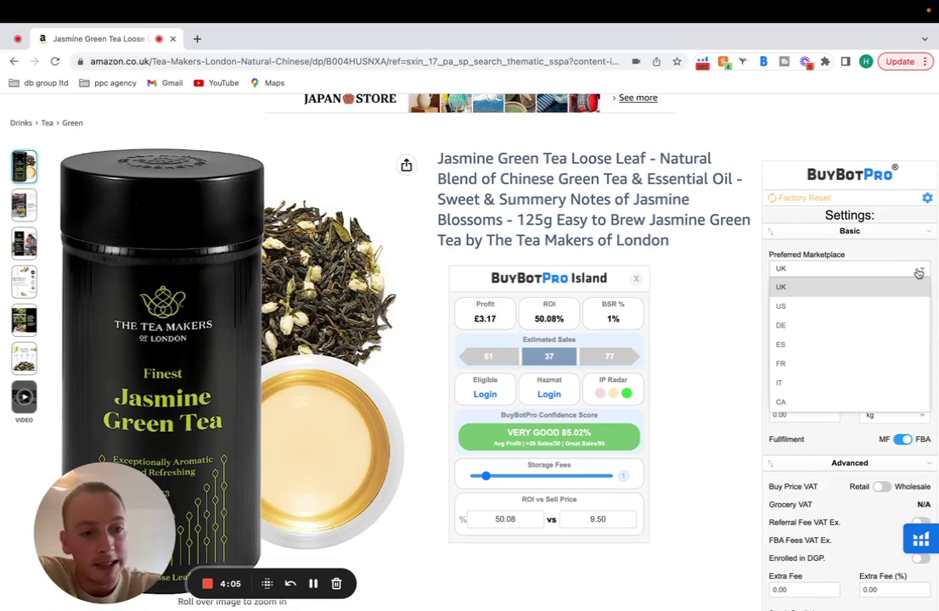
left_click(919, 270)
left_click(901, 303)
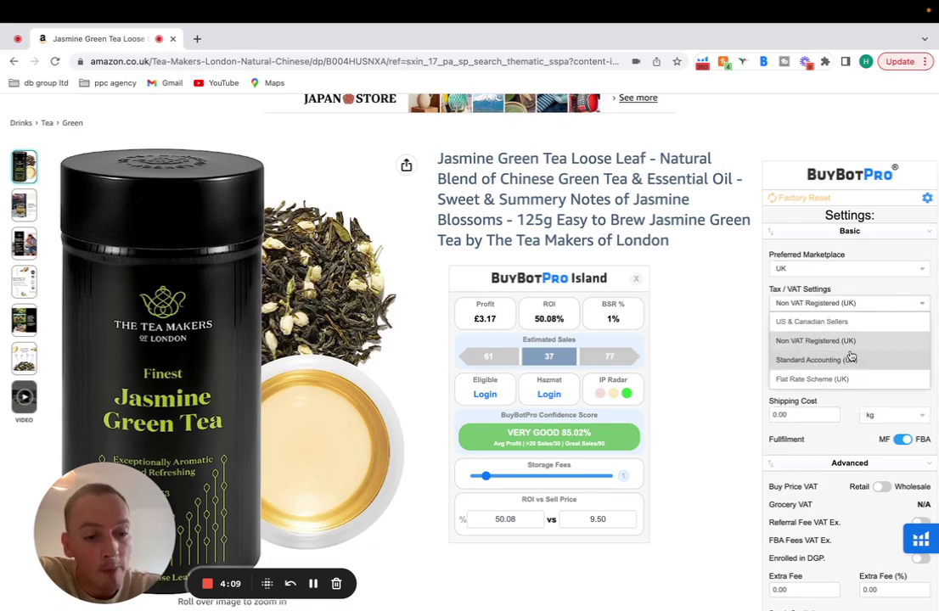
left_click(913, 307)
scroll(902, 317, "down", 1)
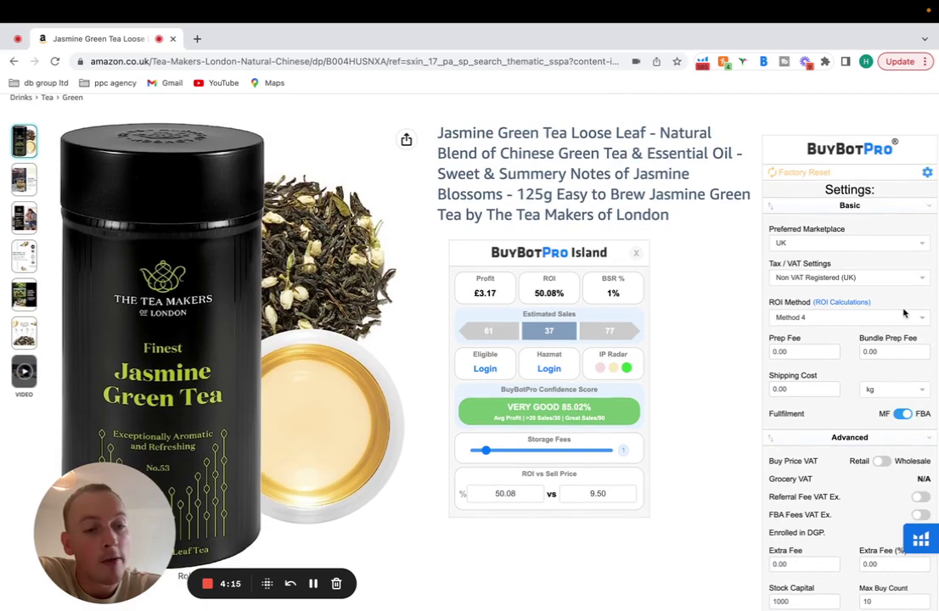
left_click(913, 317)
left_click(914, 320)
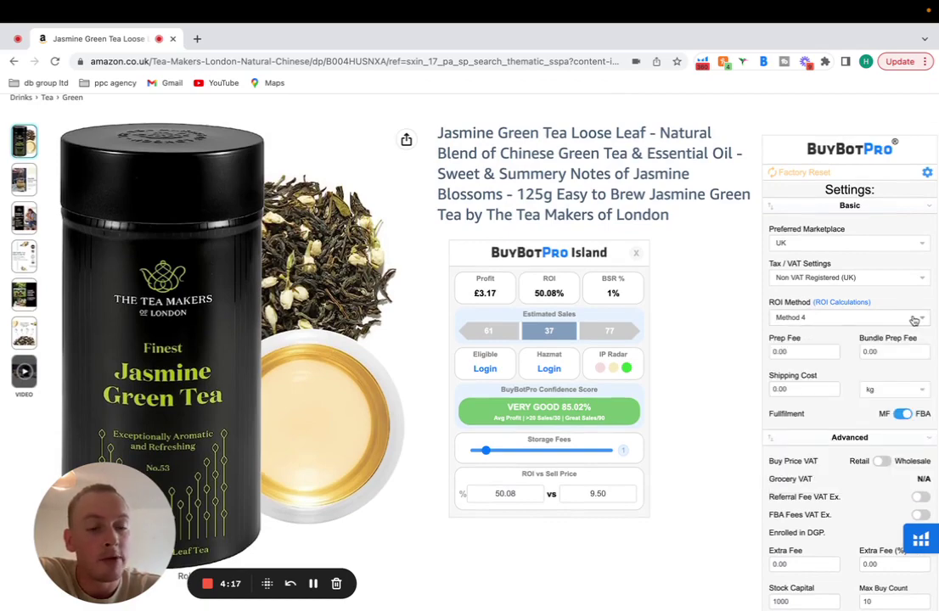
Scroll through the remaining BuyBotPro settings
scroll(912, 319, "down", 1)
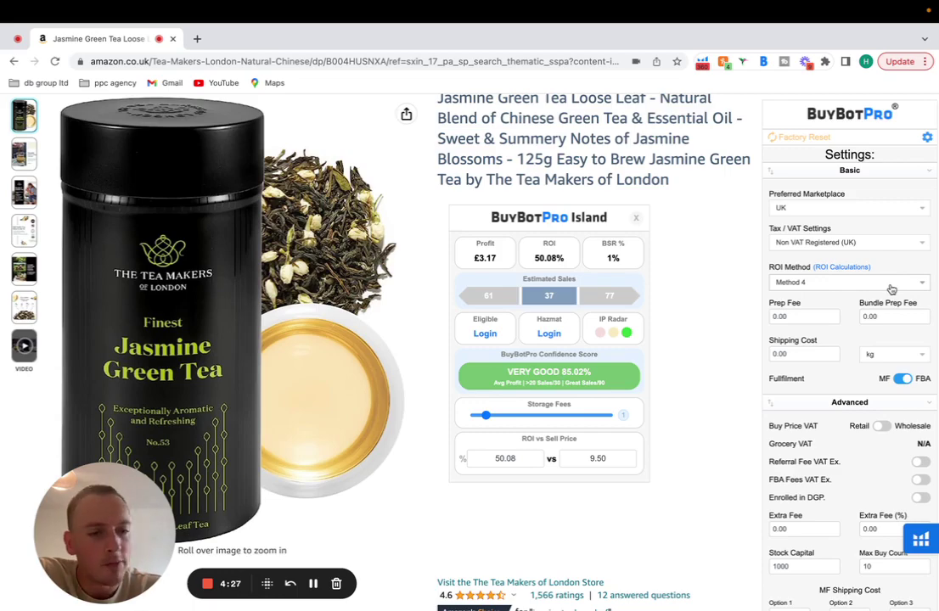
scroll(887, 293, "down", 1)
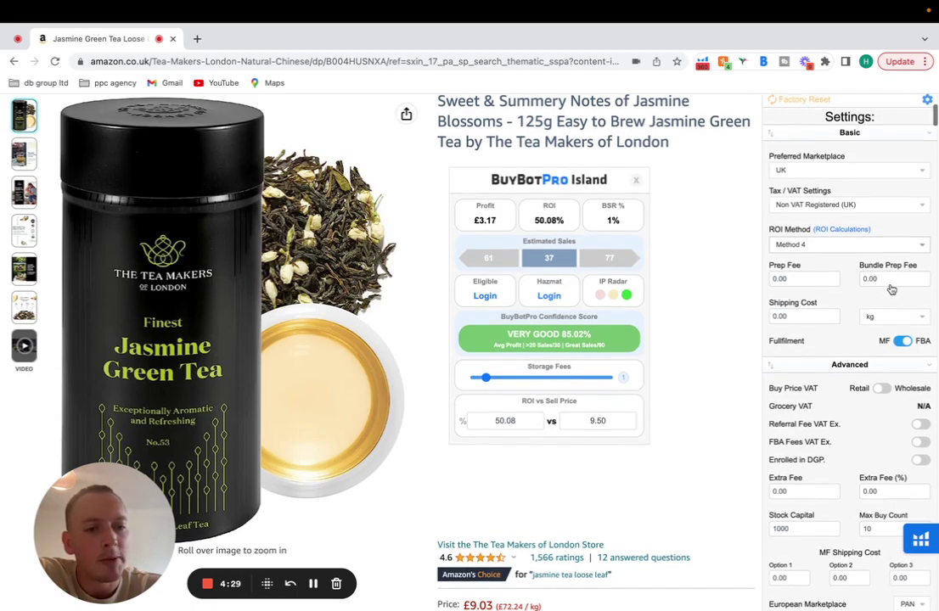
scroll(848, 317, "down", 1)
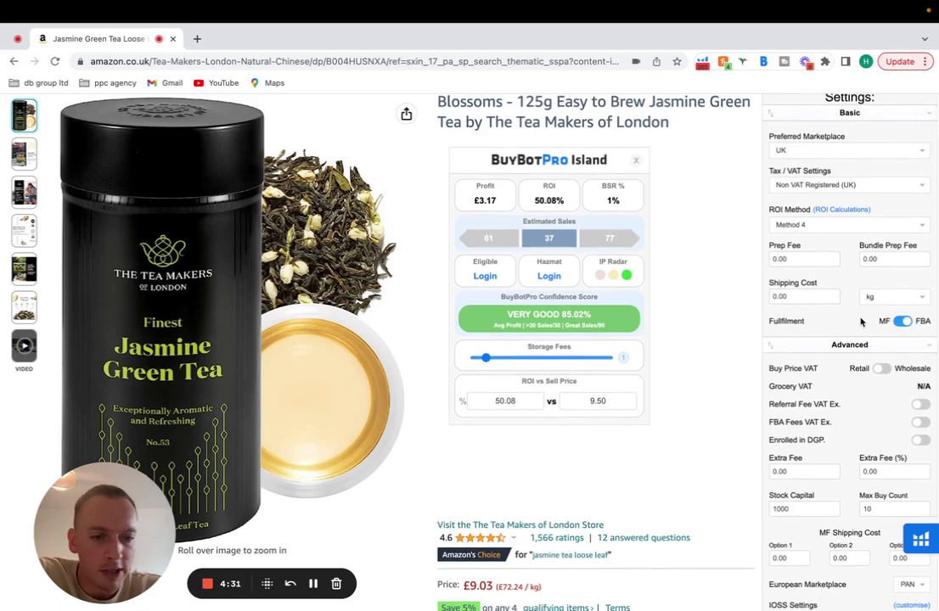
scroll(847, 316, "down", 5)
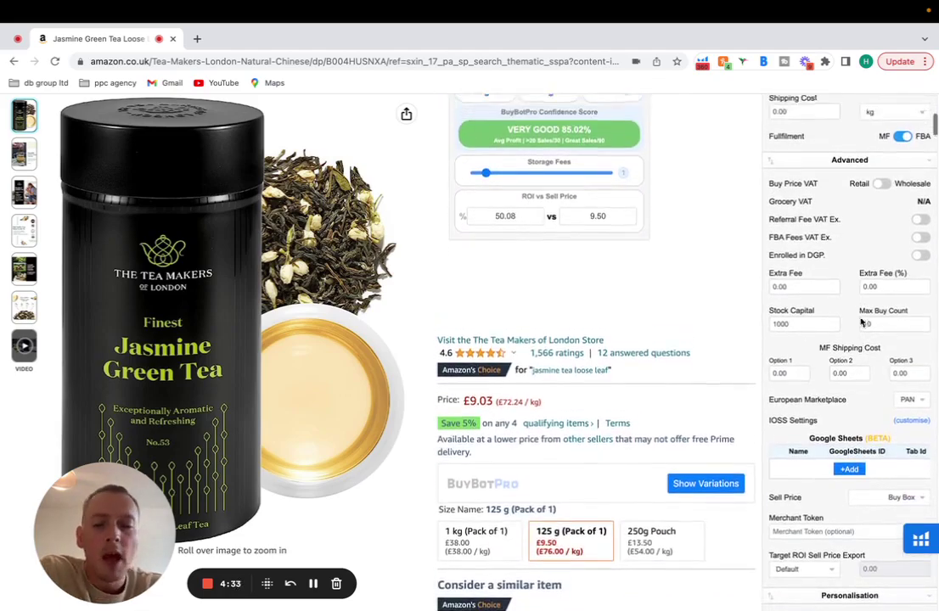
scroll(862, 321, "down", 4)
scroll(862, 322, "down", 1)
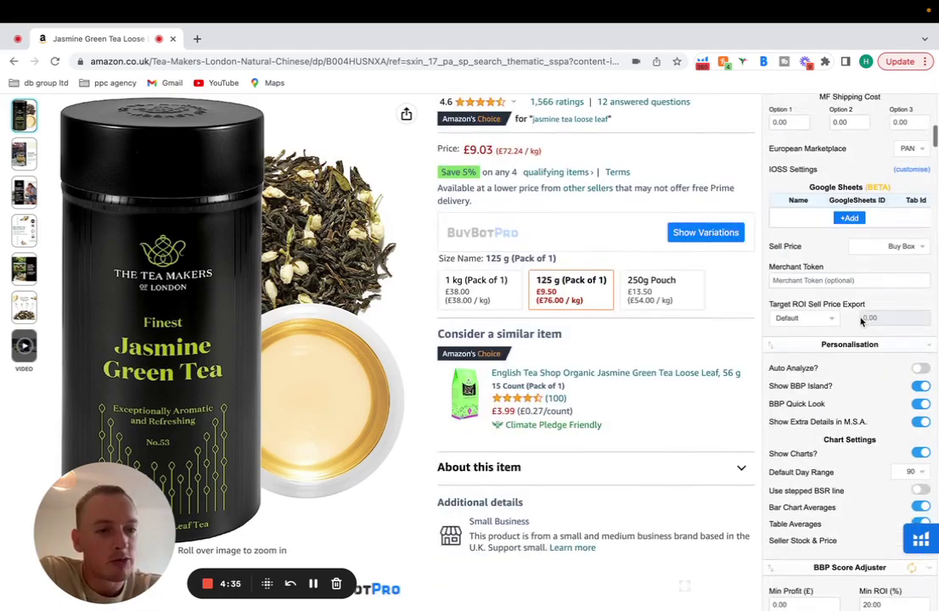
scroll(891, 255, "up", 10)
Back in the Calculator, set quantity to 10 and re-analyse, giving £31.67 profit at 50.01% ROI
left_click(925, 150)
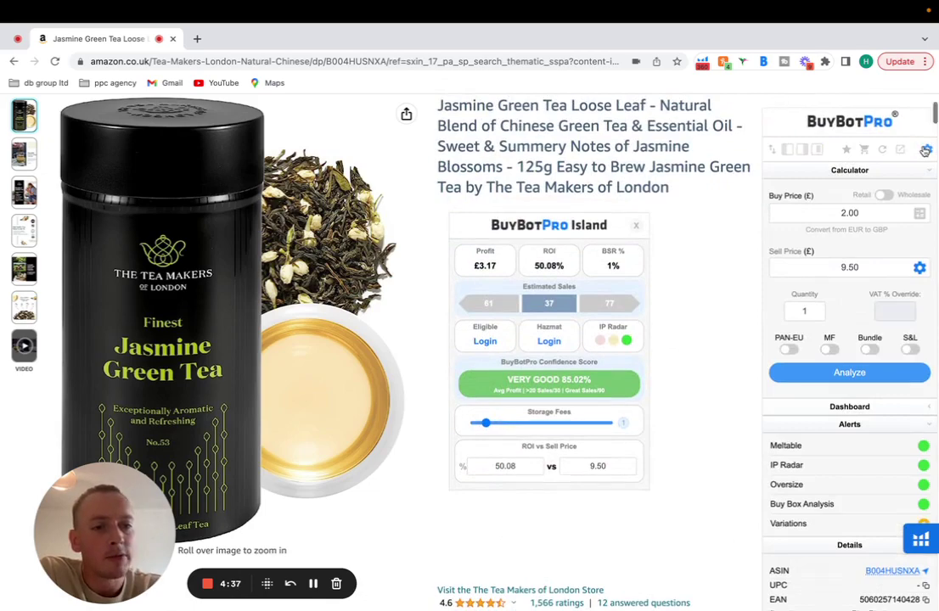
scroll(908, 178, "down", 3)
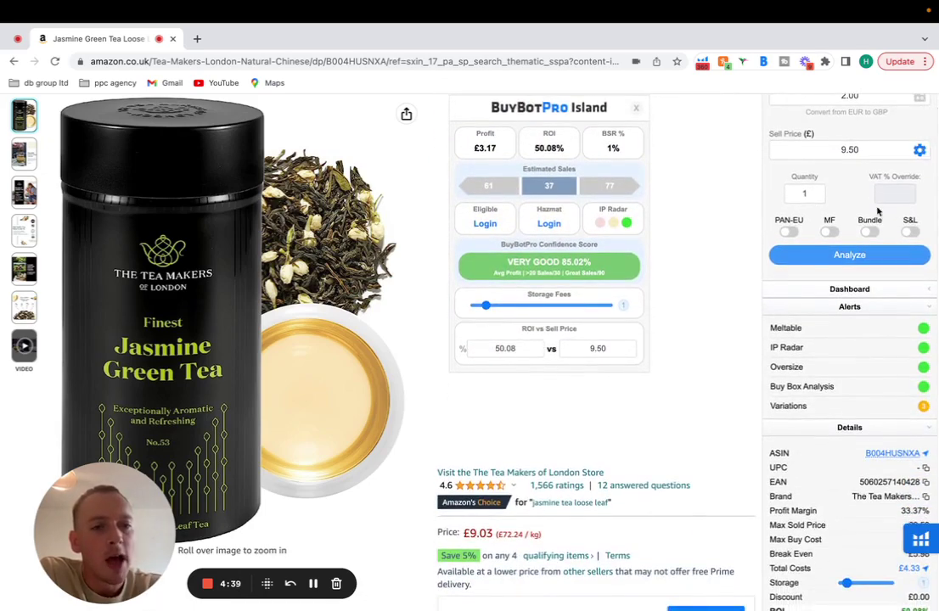
scroll(809, 195, "up", 1)
left_click(816, 222)
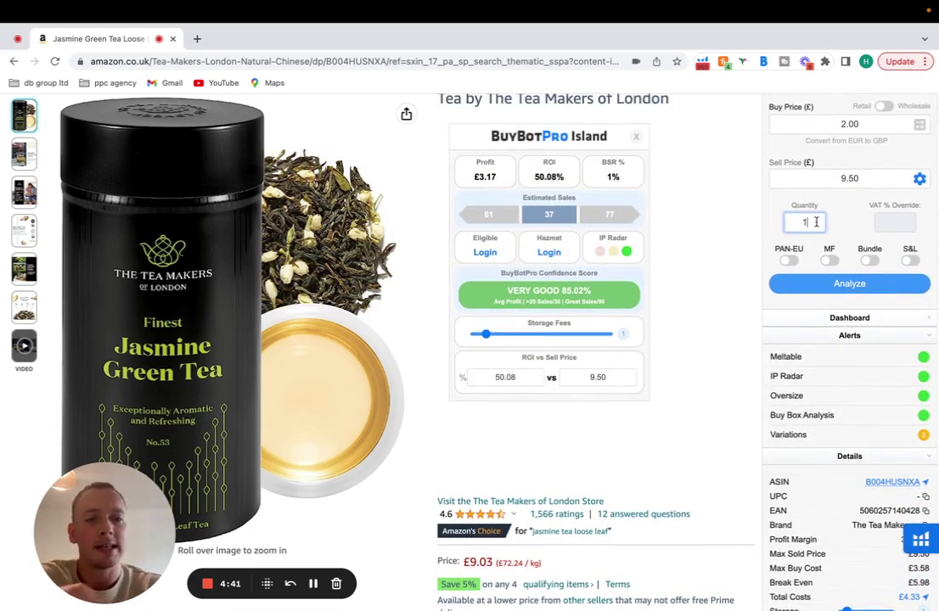
type("0")
left_click(823, 286)
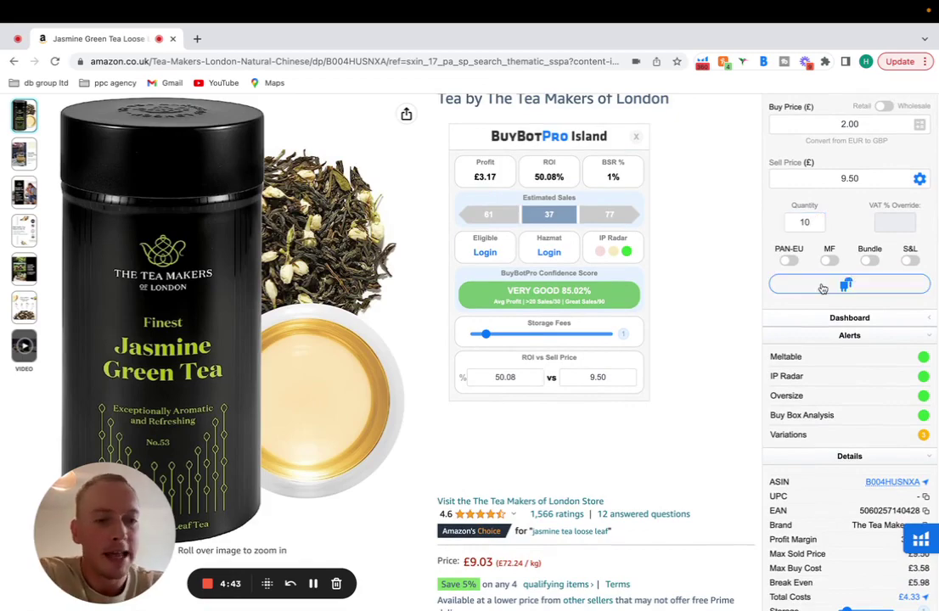
scroll(822, 288, "down", 5)
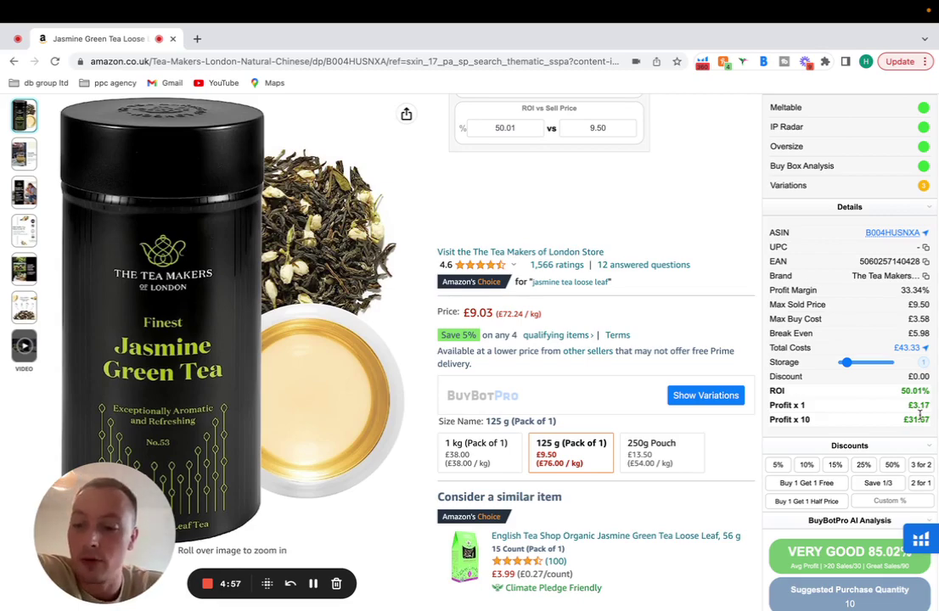
scroll(919, 414, "up", 5)
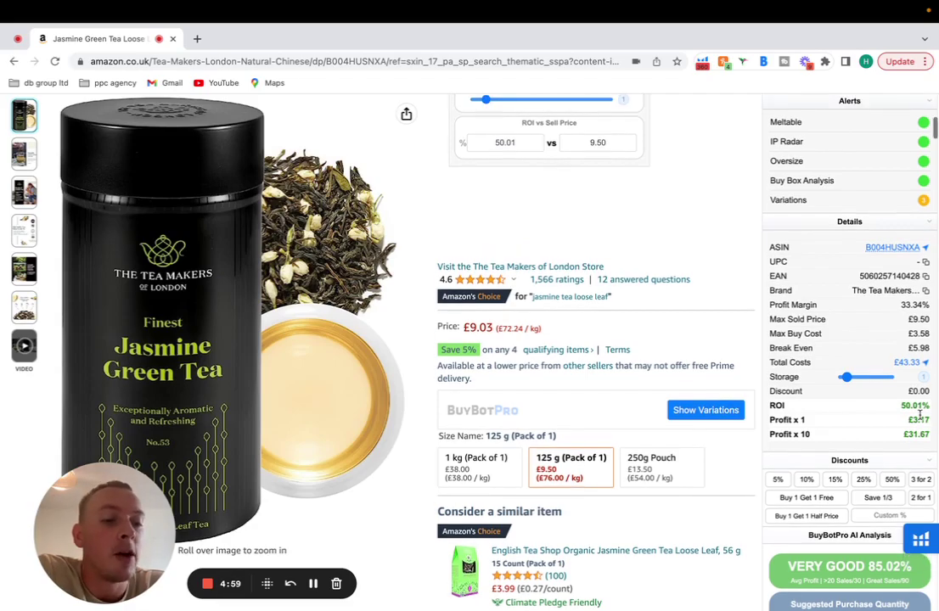
scroll(918, 414, "down", 5)
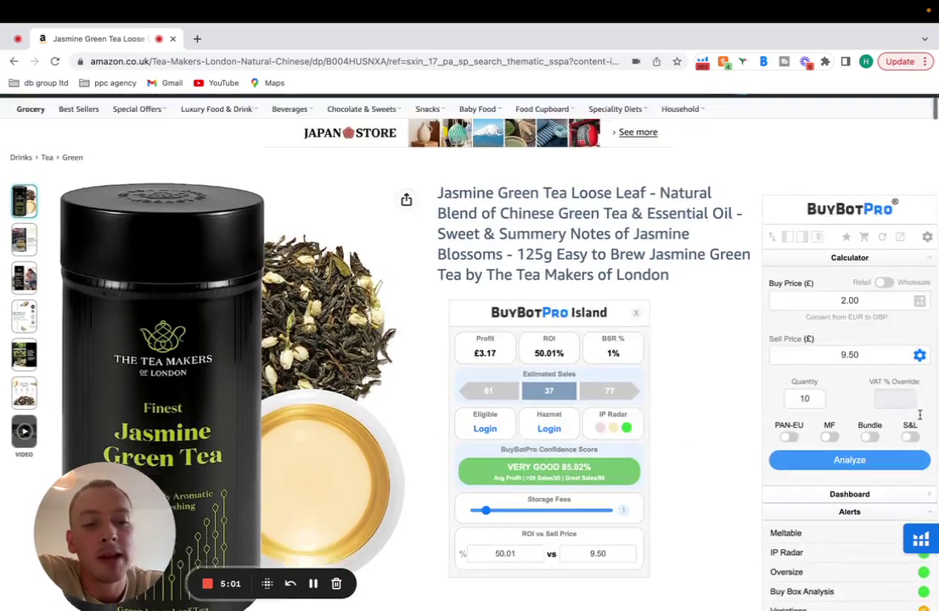
scroll(918, 414, "up", 6)
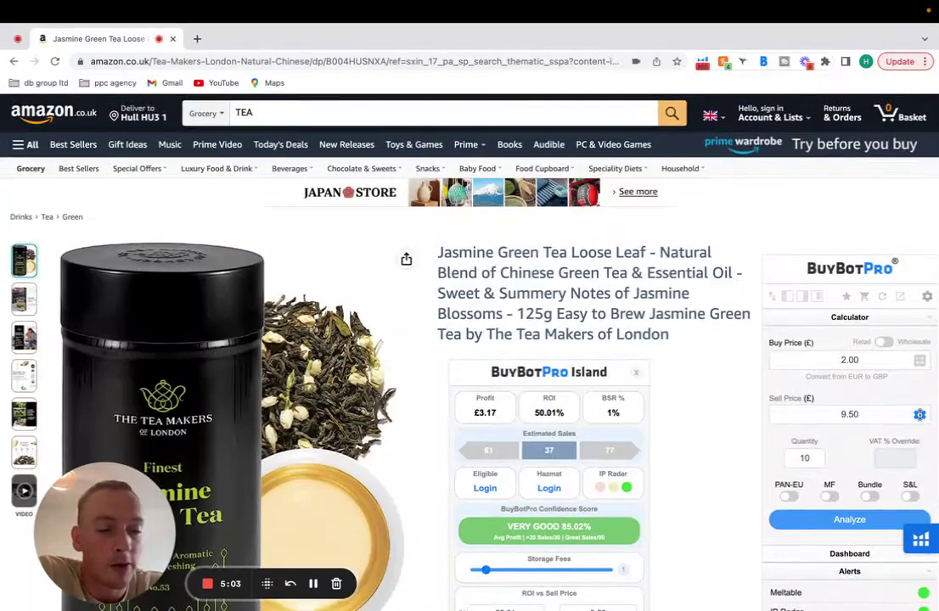
scroll(918, 414, "down", 4)
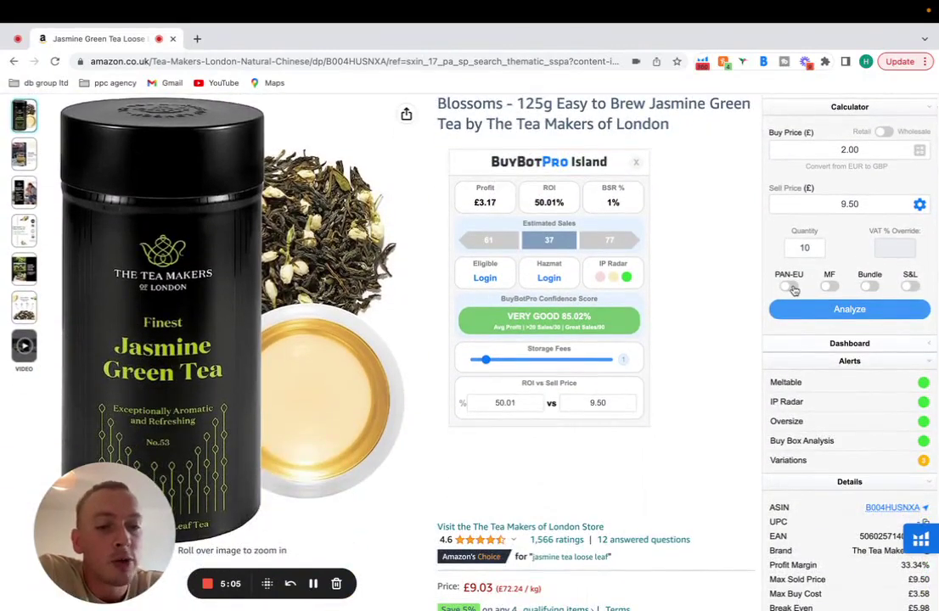
left_click(788, 286)
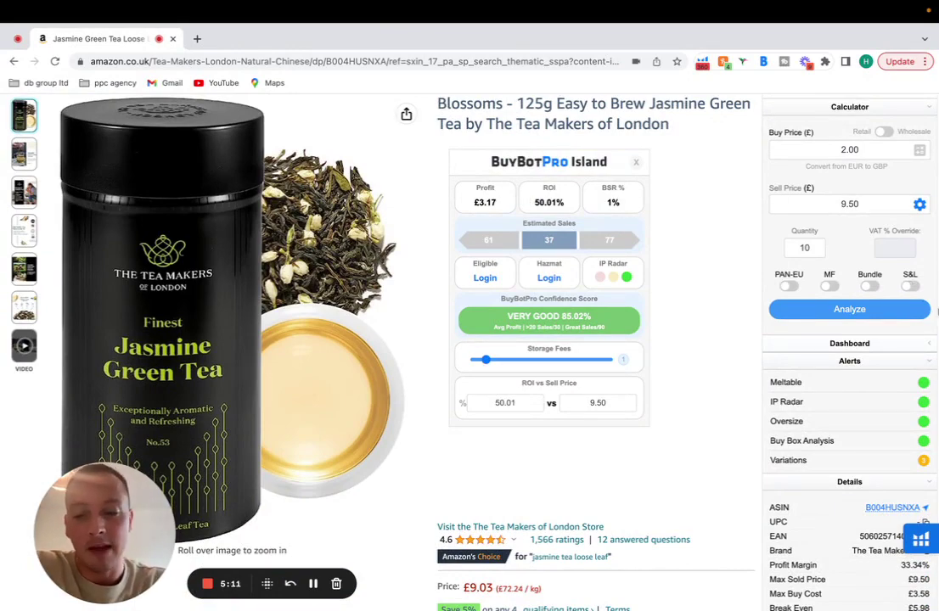
scroll(829, 281, "down", 1)
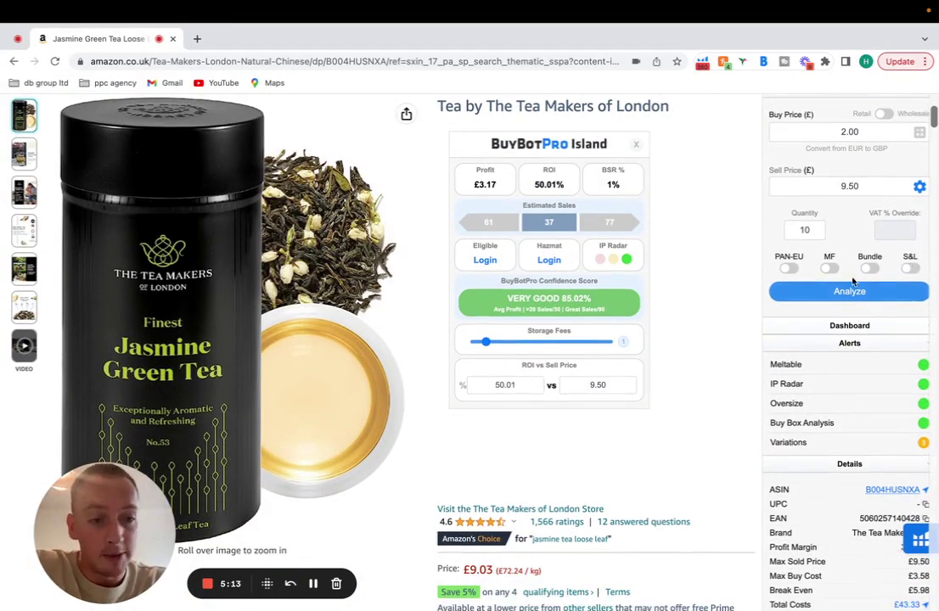
left_click(828, 269)
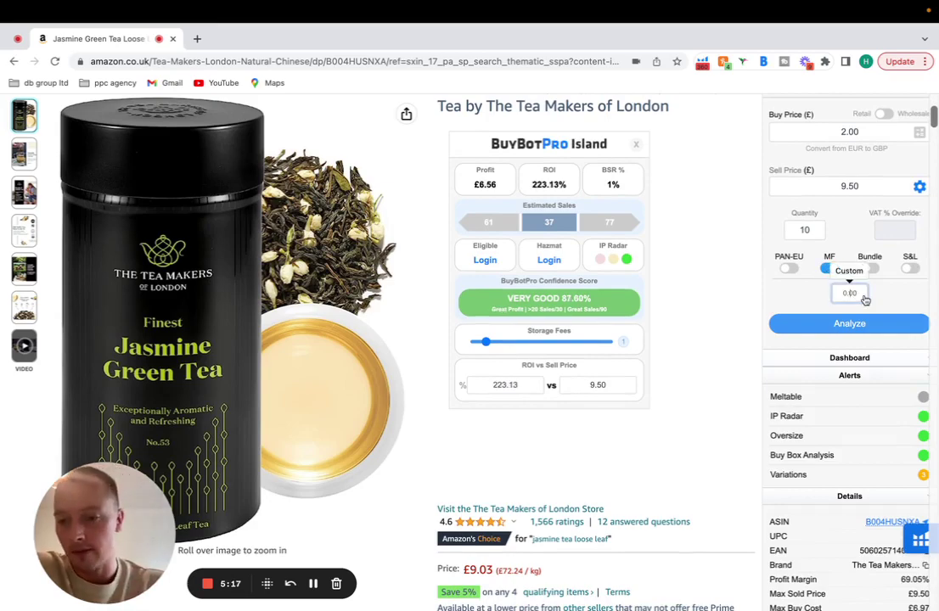
left_click(829, 269)
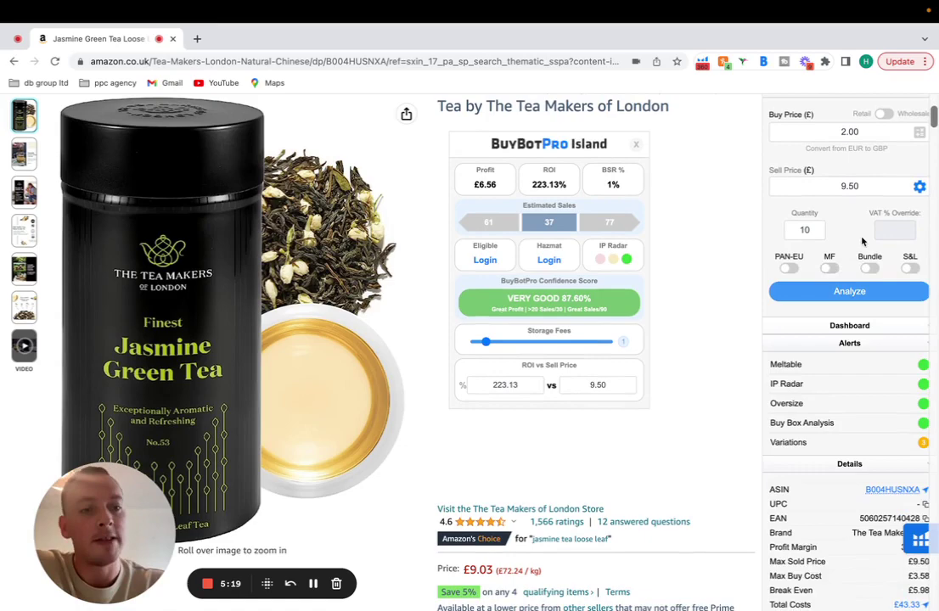
scroll(807, 222, "up", 1)
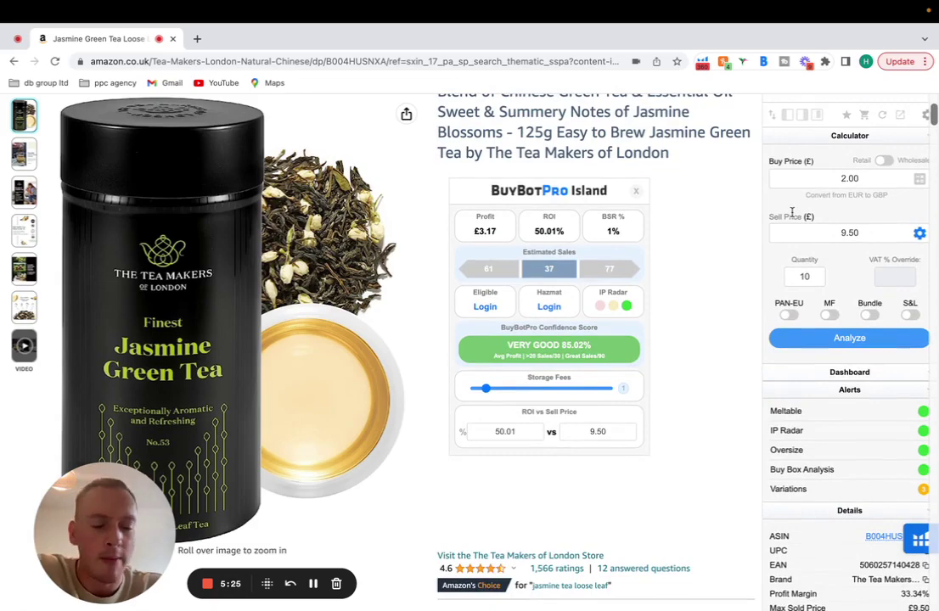
scroll(791, 212, "down", 1)
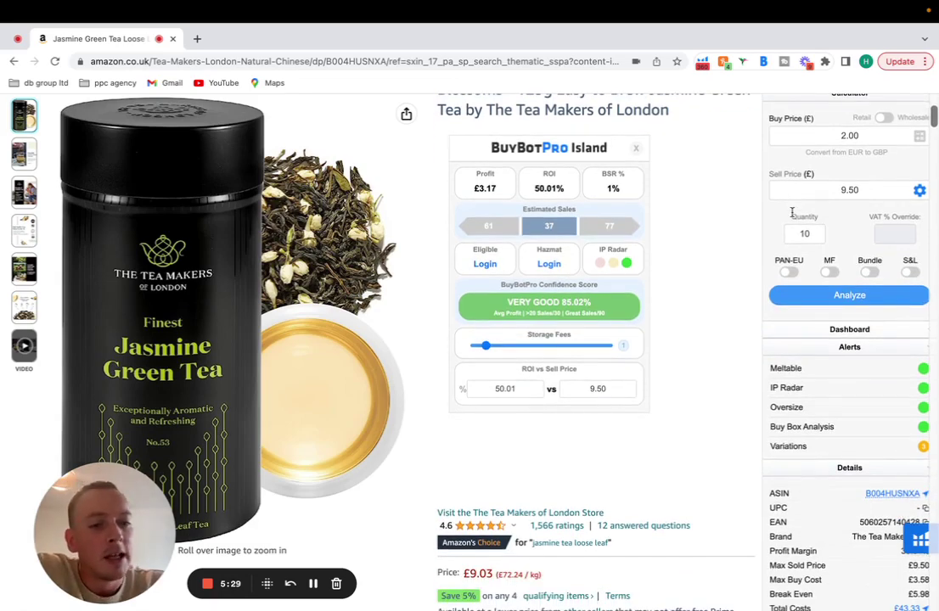
scroll(791, 212, "down", 3)
left_click(851, 190)
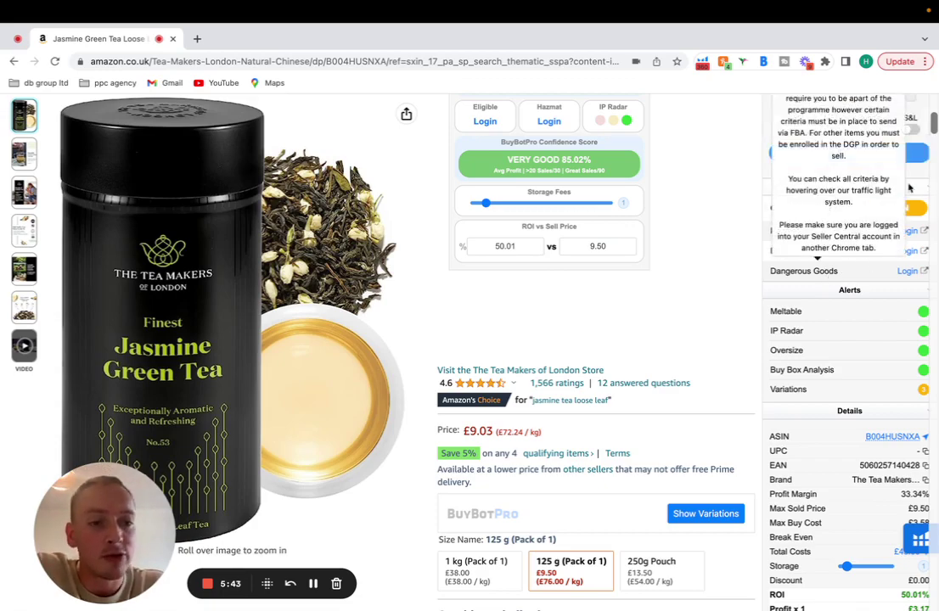
left_click(852, 190)
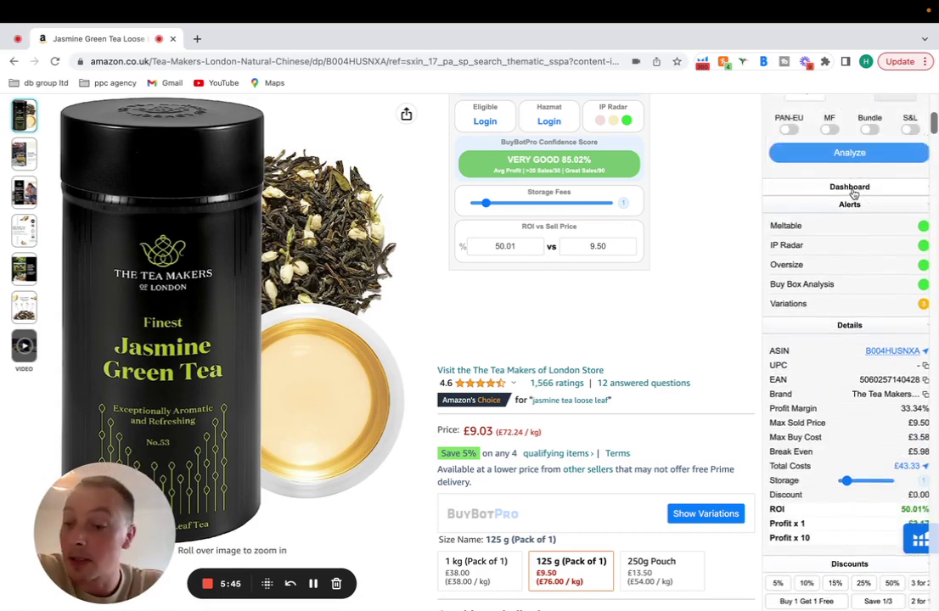
scroll(853, 193, "down", 1)
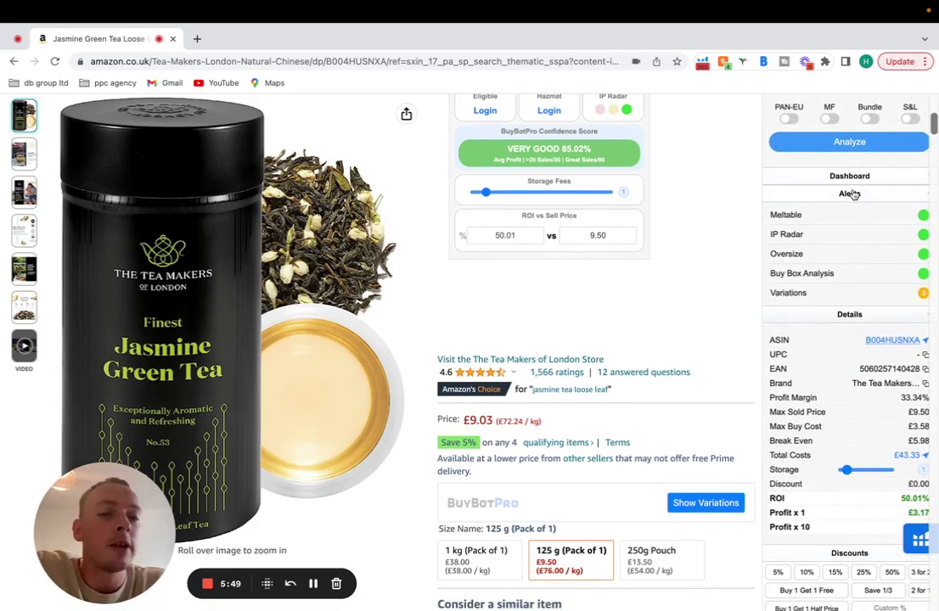
mouse_move(786, 237)
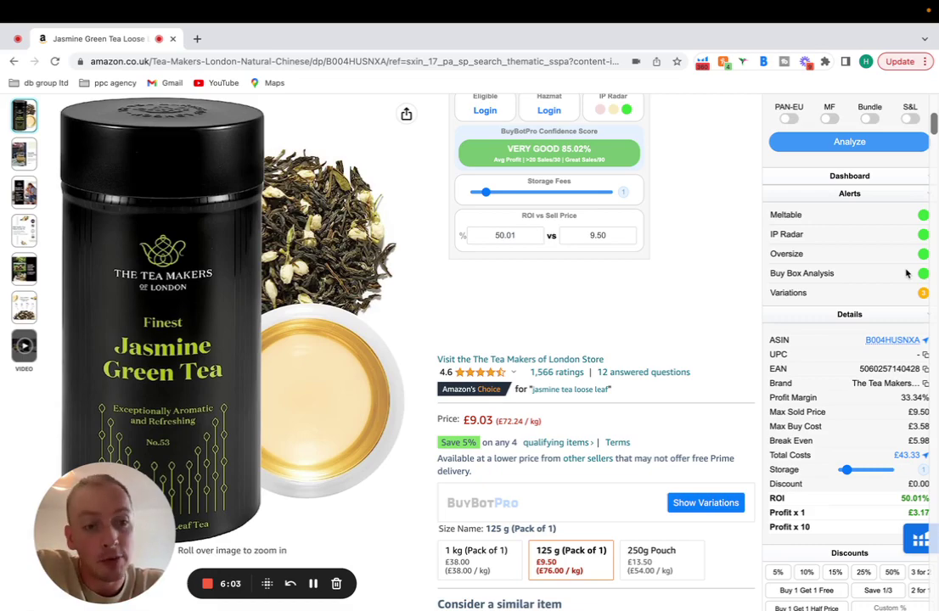
scroll(906, 273, "down", 1)
mouse_move(876, 267)
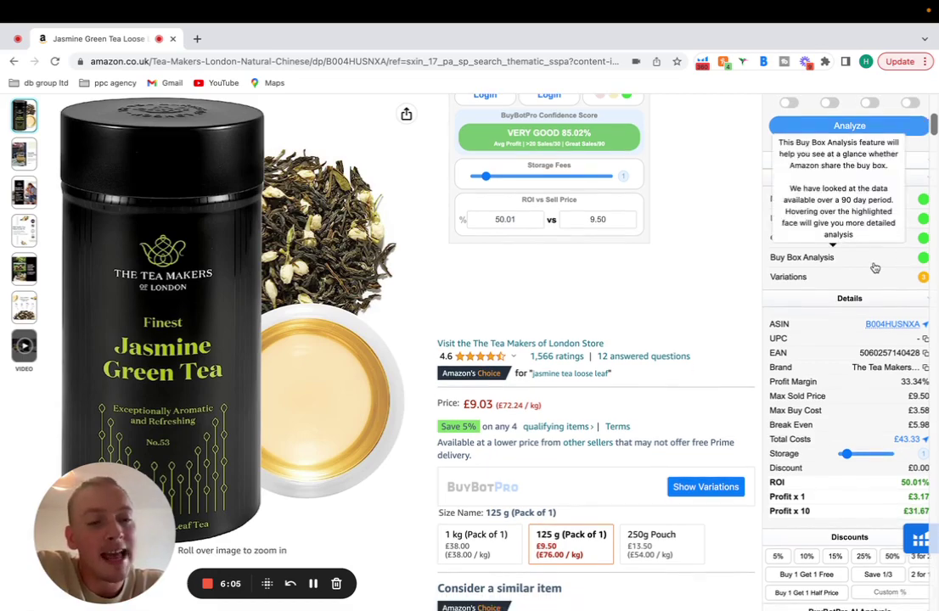
scroll(875, 268, "down", 1)
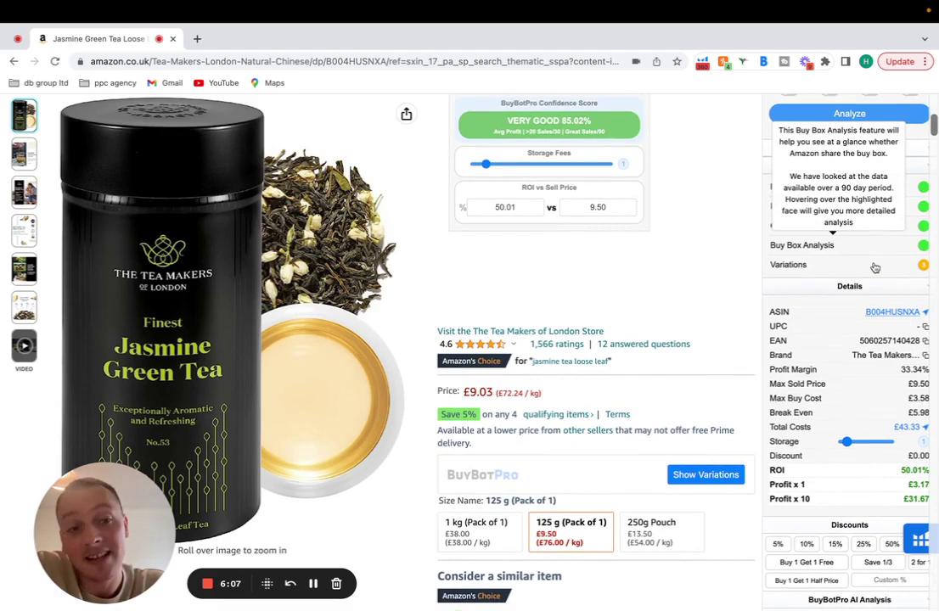
scroll(875, 268, "down", 1)
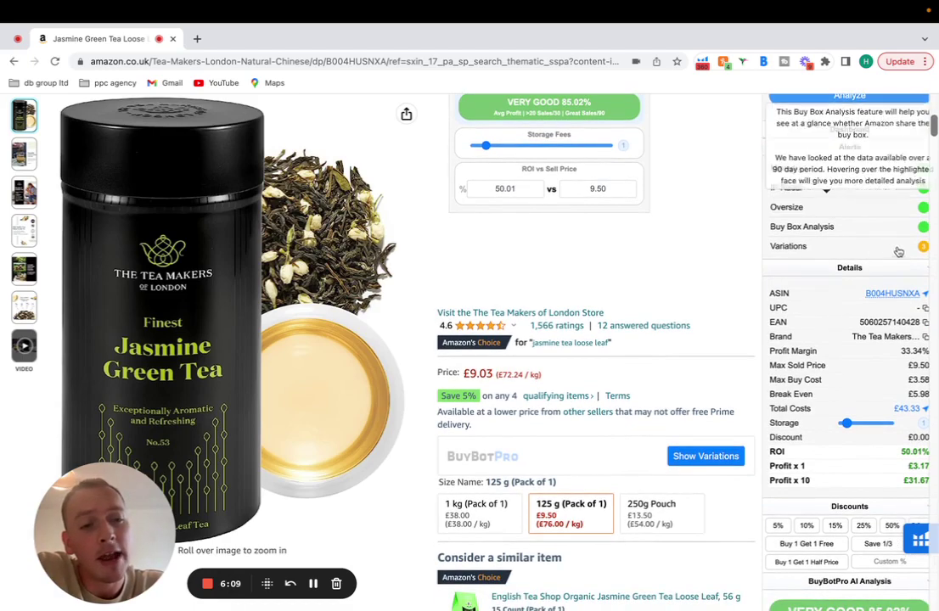
mouse_move(925, 249)
scroll(840, 259, "down", 1)
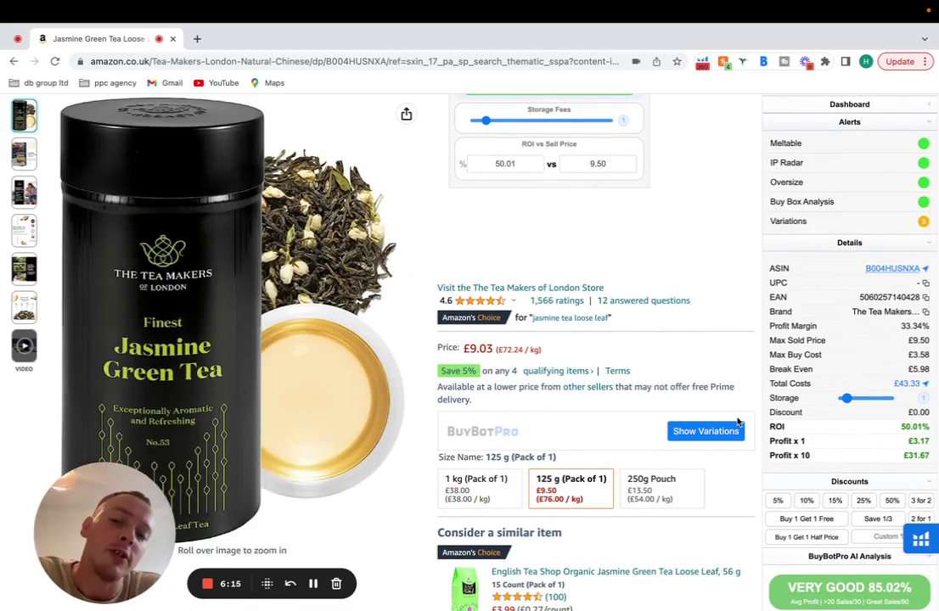
scroll(738, 422, "up", 5)
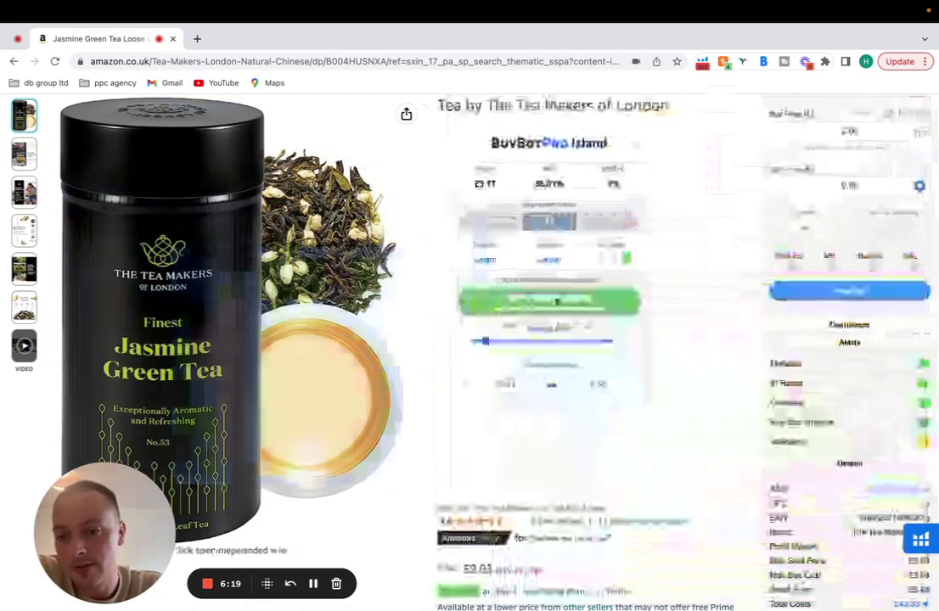
scroll(772, 314, "down", 5)
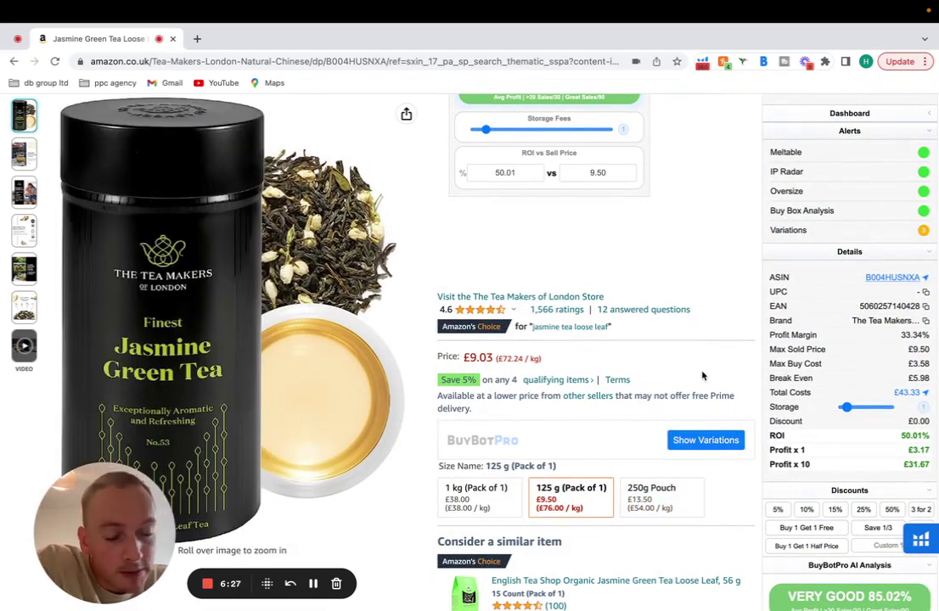
scroll(702, 376, "down", 1)
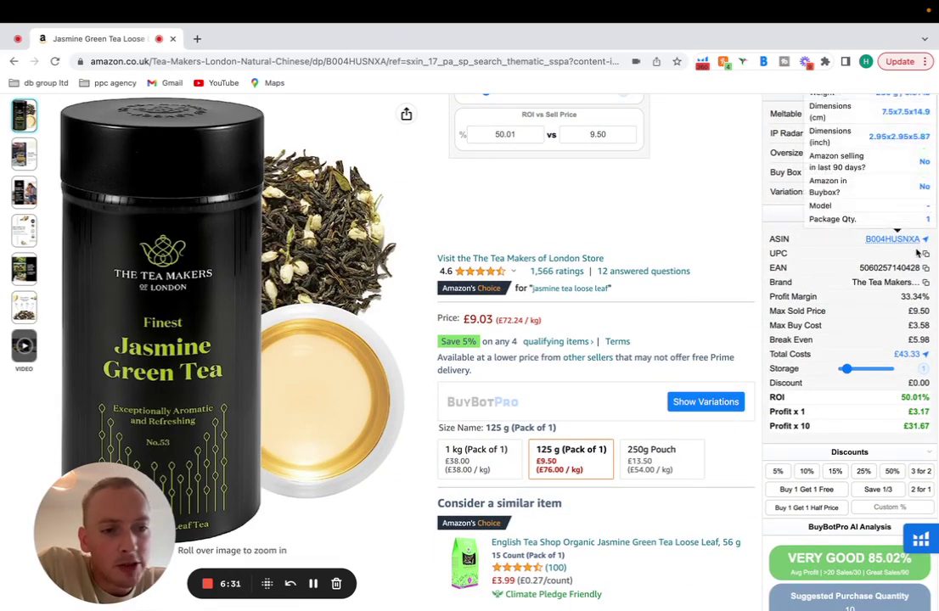
scroll(921, 242, "down", 1)
scroll(927, 245, "down", 1)
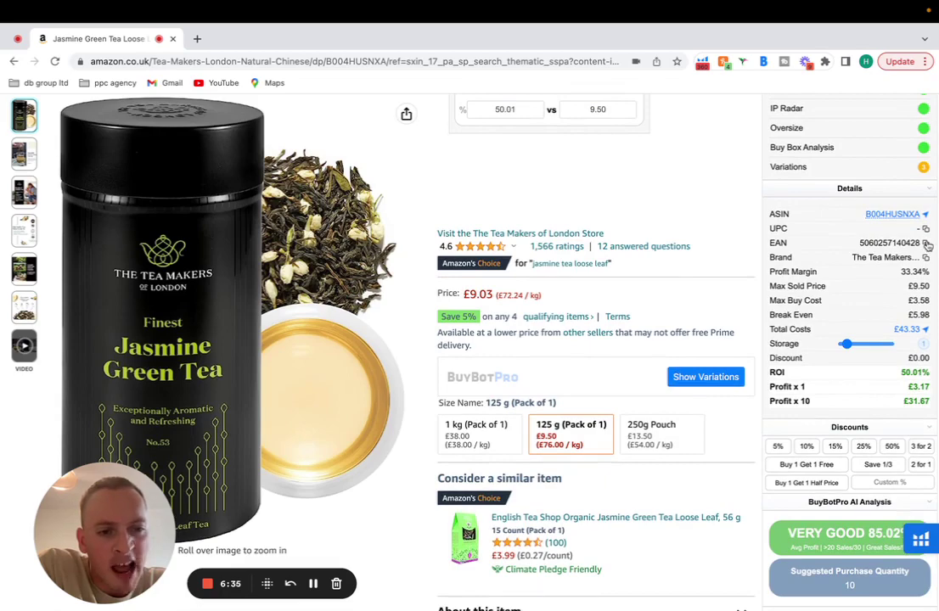
scroll(928, 246, "down", 1)
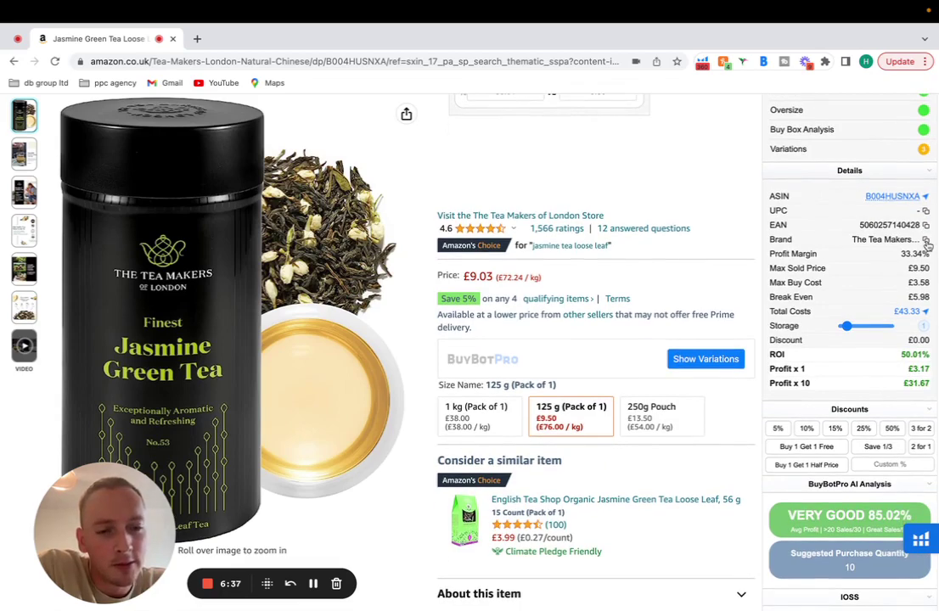
scroll(928, 241, "down", 1)
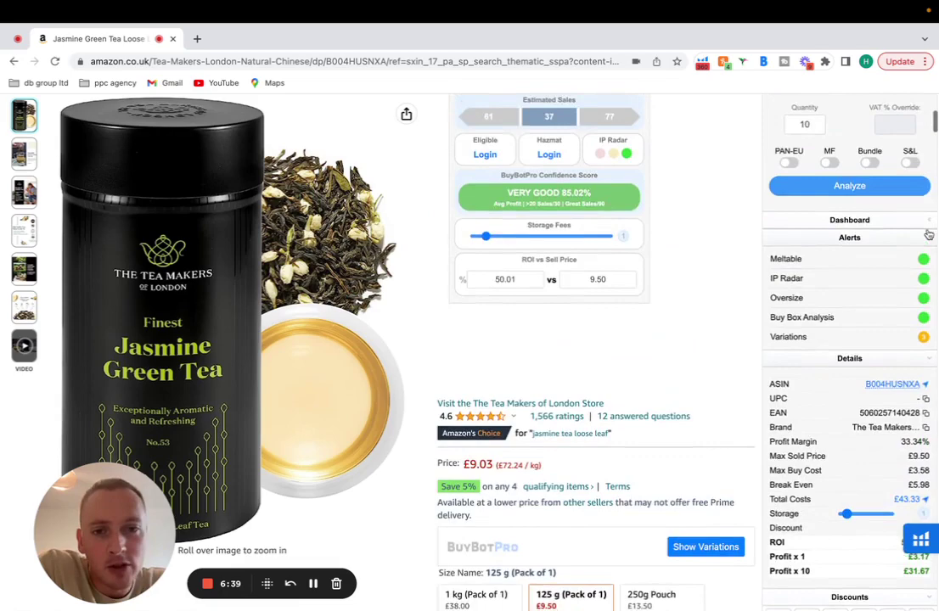
scroll(929, 234, "up", 1)
Try higher storage fees in the Island and sidebar, then settle on 0 (ROI 50.55%, profit £3.19)
scroll(485, 274, "up", 1)
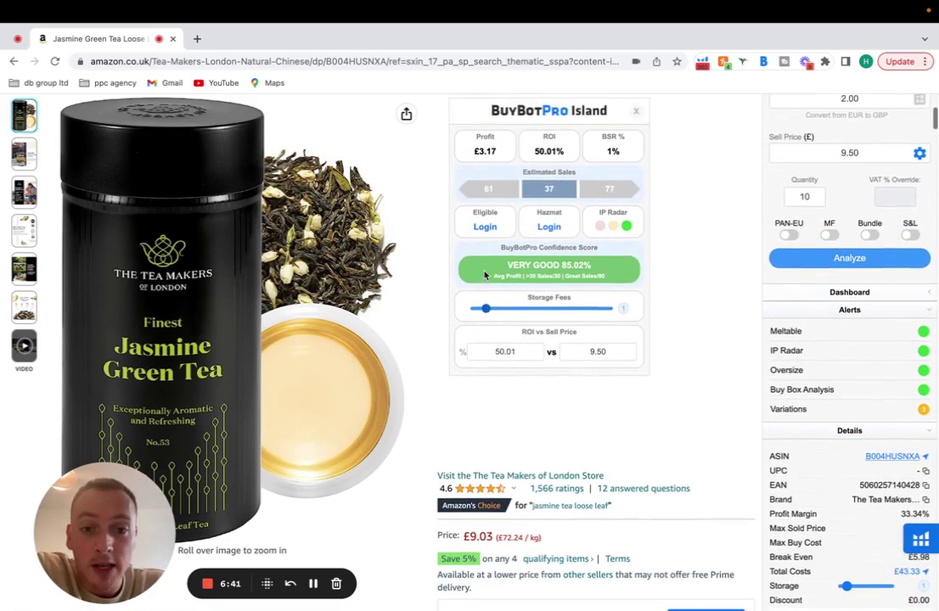
left_click_drag(485, 308, 541, 312)
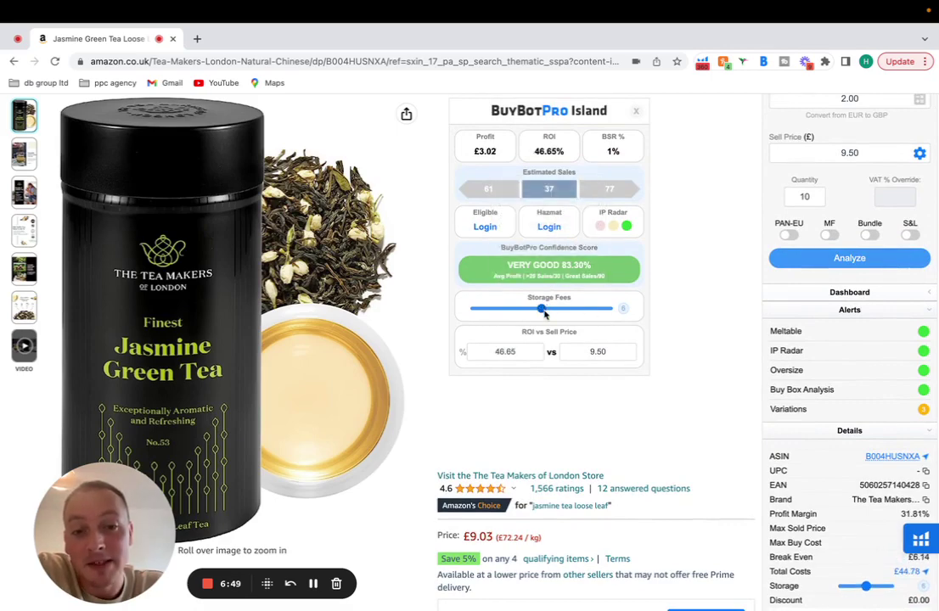
left_click_drag(541, 309, 451, 314)
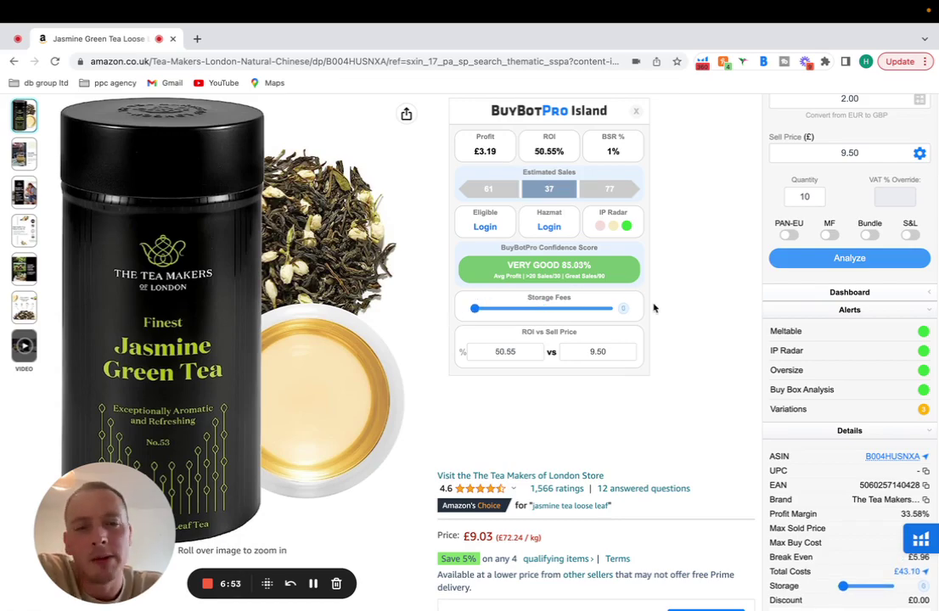
scroll(656, 292, "down", 4)
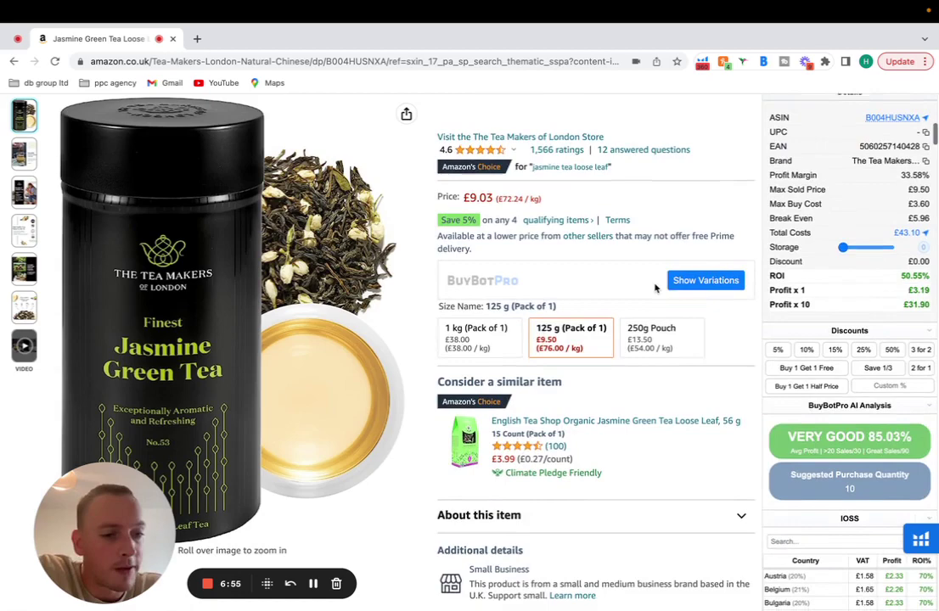
mouse_move(842, 245)
left_mouse_down()
mouse_move(875, 247)
mouse_move(843, 246)
left_mouse_up()
scroll(815, 248, "up", 1)
scroll(815, 248, "up", 1)
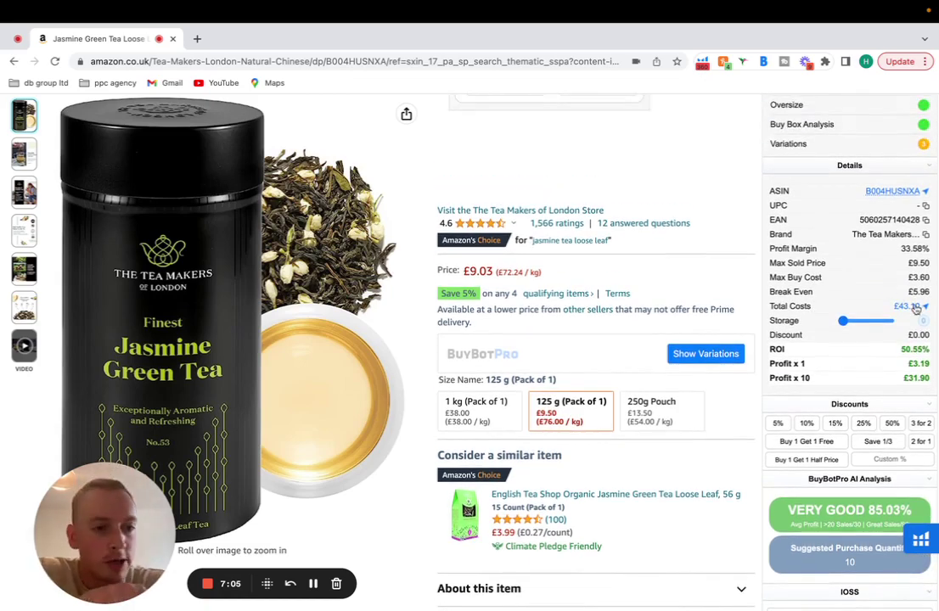
Show the £43.10 total-cost breakdown: £35.90 Amazon fees plus £7.20 UK VAT
mouse_move(922, 308)
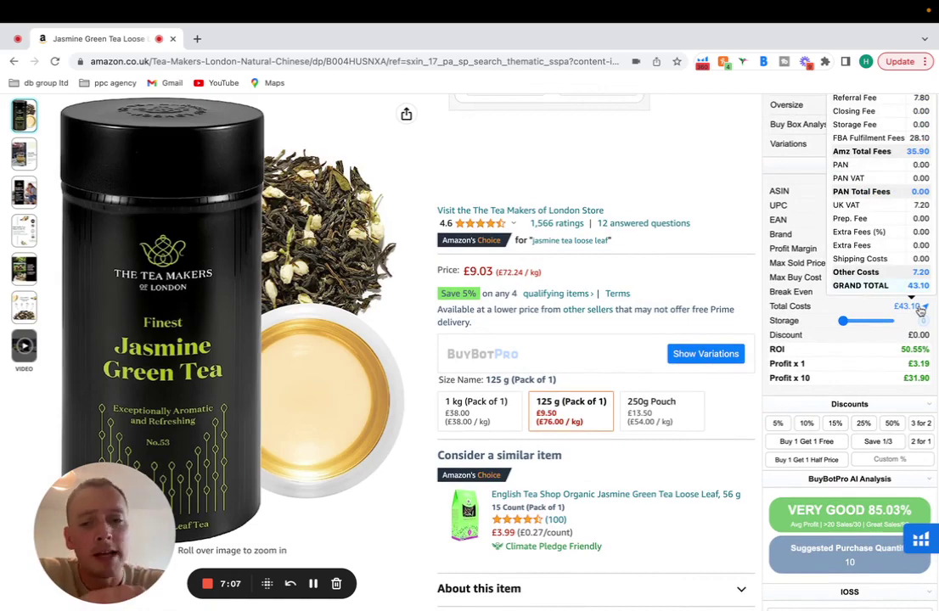
scroll(921, 311, "up", 2)
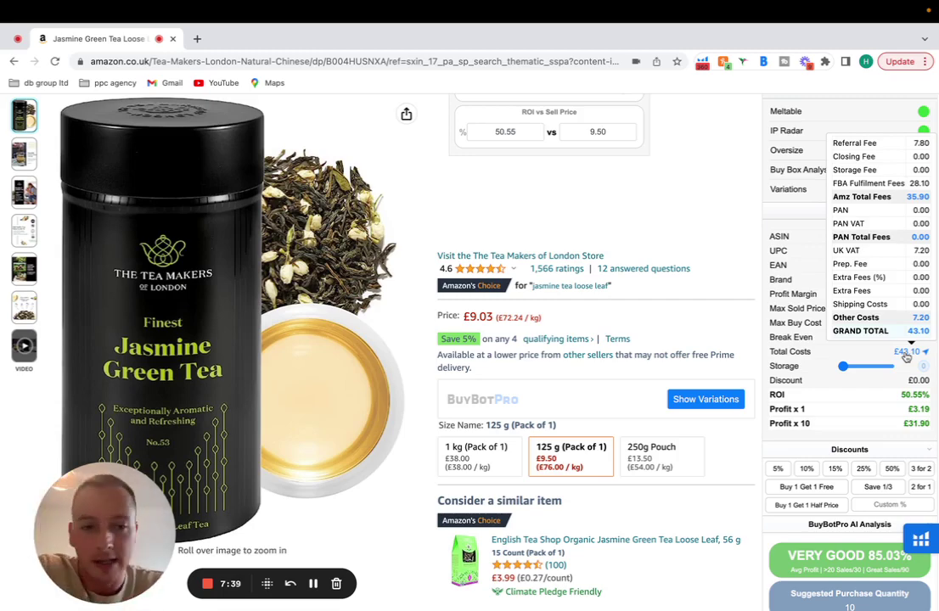
Check in settings that tax is Non VAT Registered (UK), then return to the Calculator details
scroll(906, 357, "up", 5)
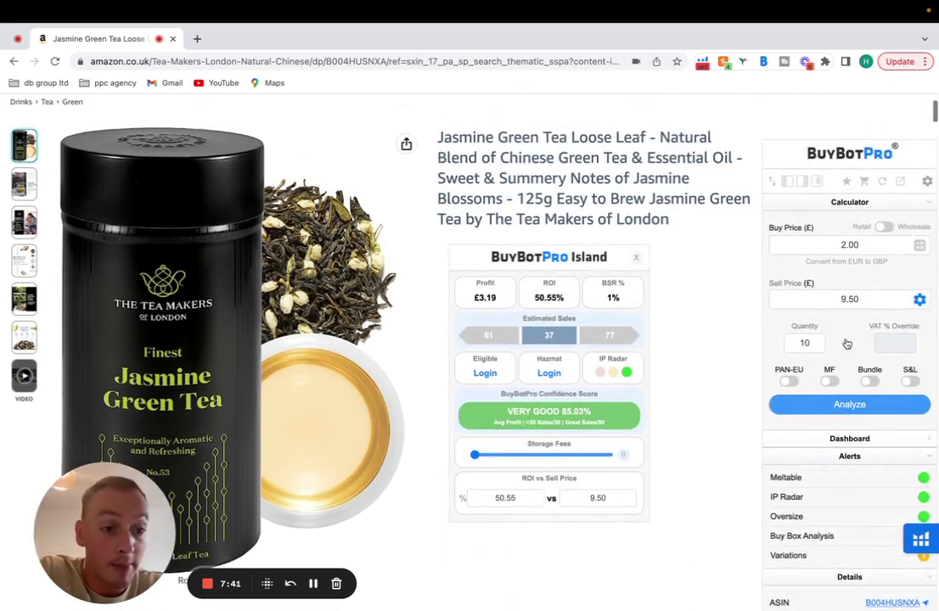
mouse_move(898, 349)
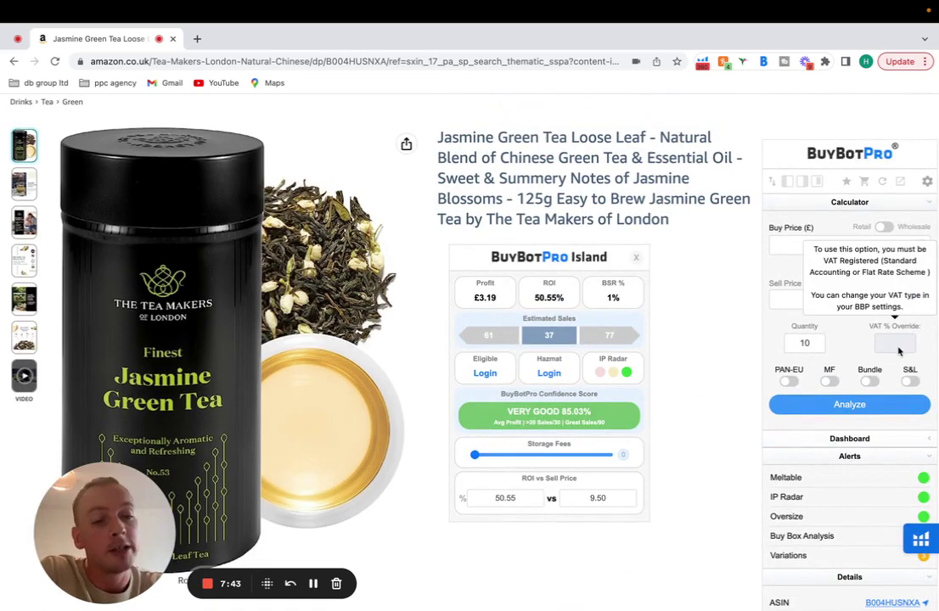
left_click(927, 182)
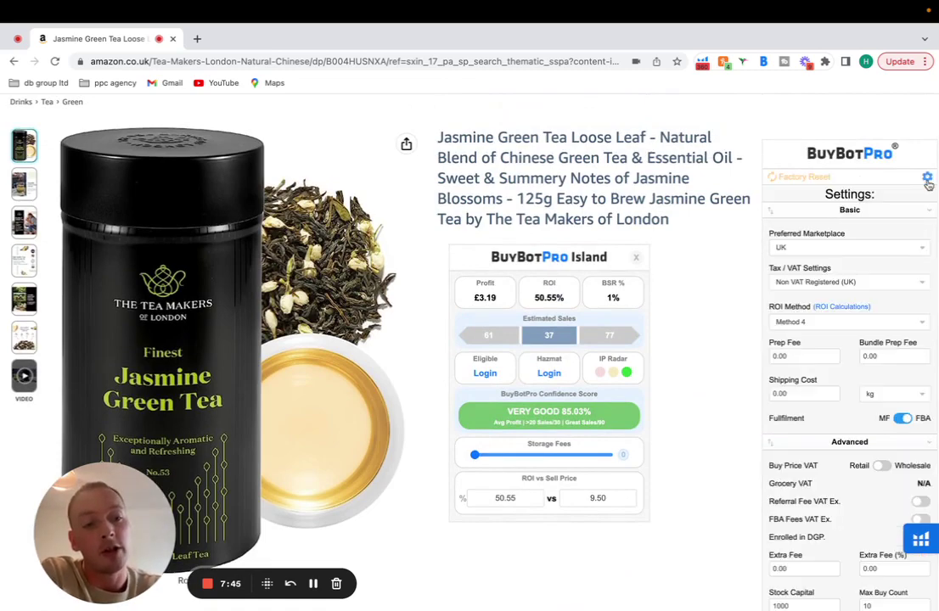
left_click(928, 184)
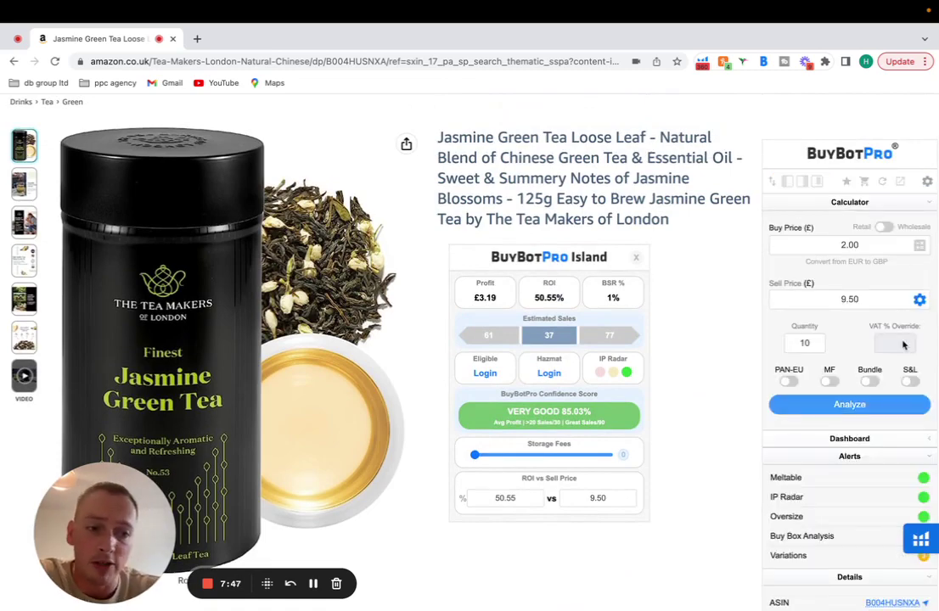
mouse_move(904, 344)
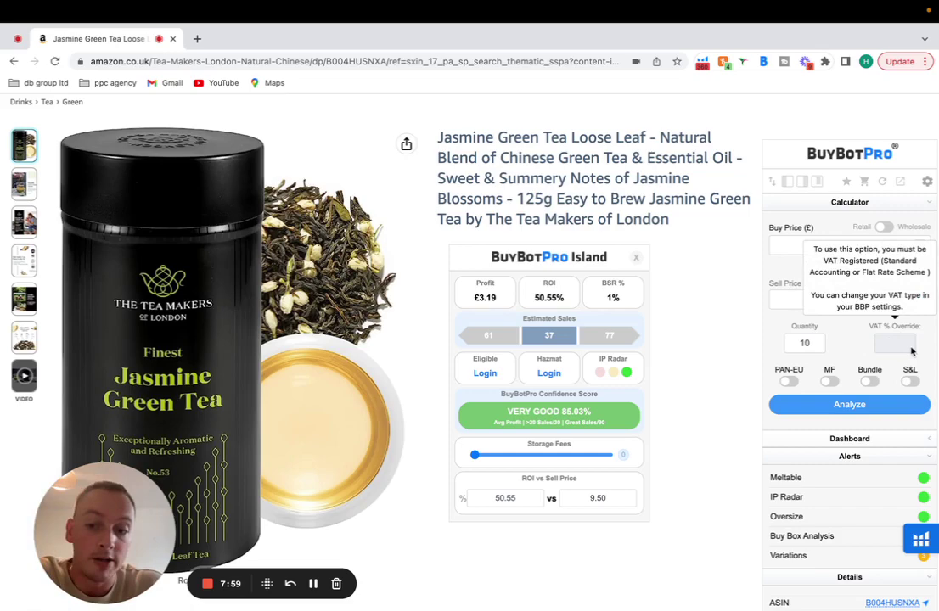
scroll(911, 351, "down", 10)
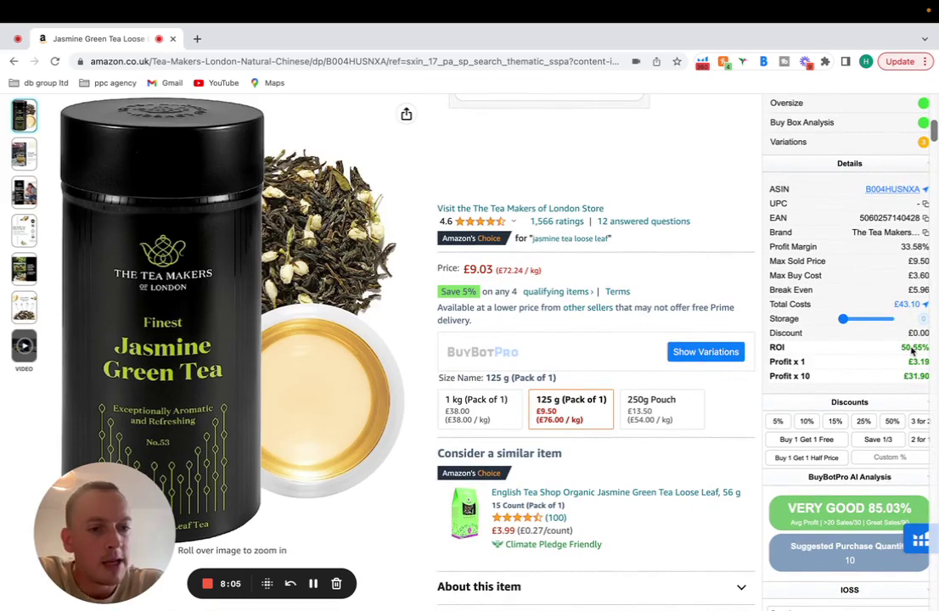
Apply a 5% and then a 10% discount to the jasmine tea's buy price
scroll(911, 350, "down", 5)
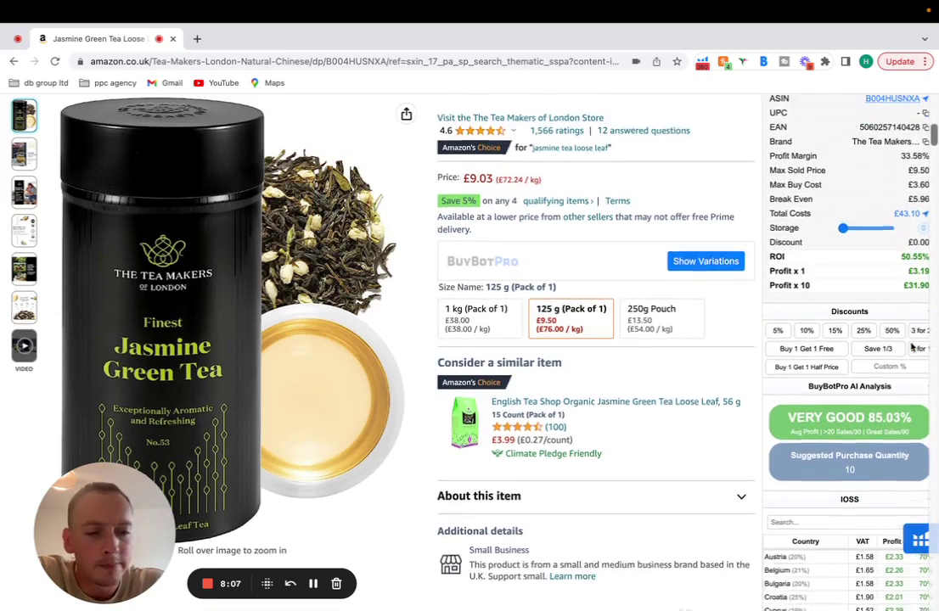
scroll(785, 245, "up", 3)
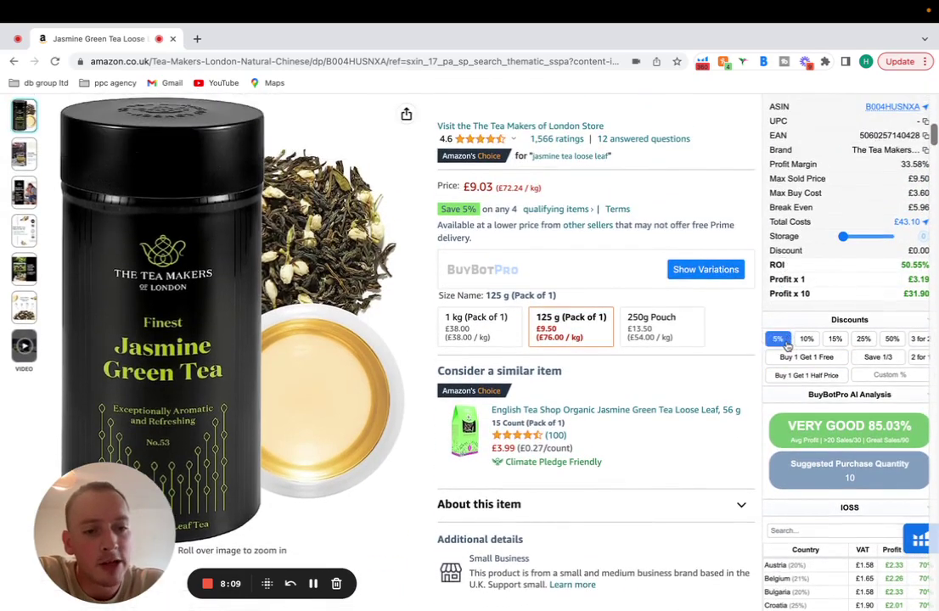
left_click(780, 340)
scroll(786, 342, "up", 6)
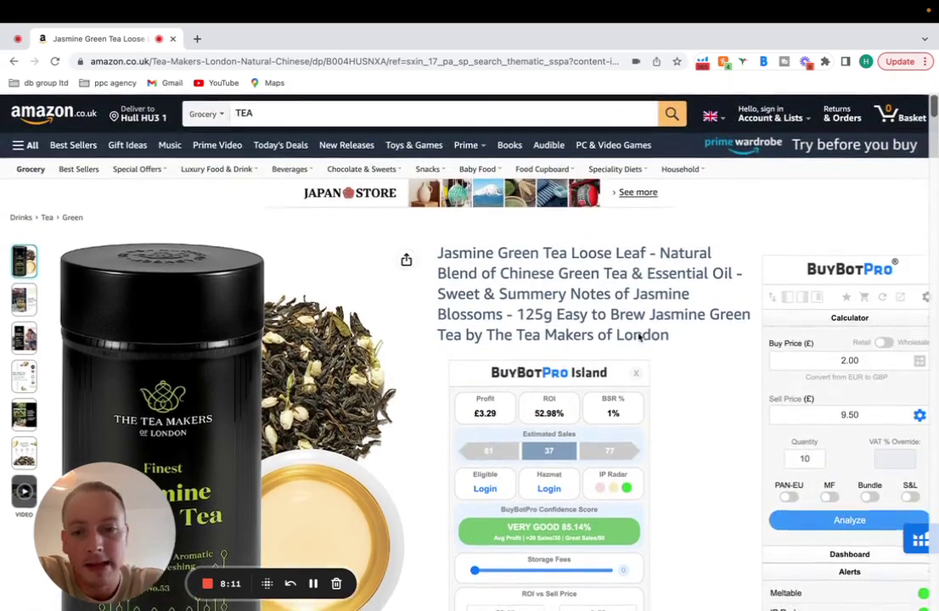
scroll(567, 399, "down", 1)
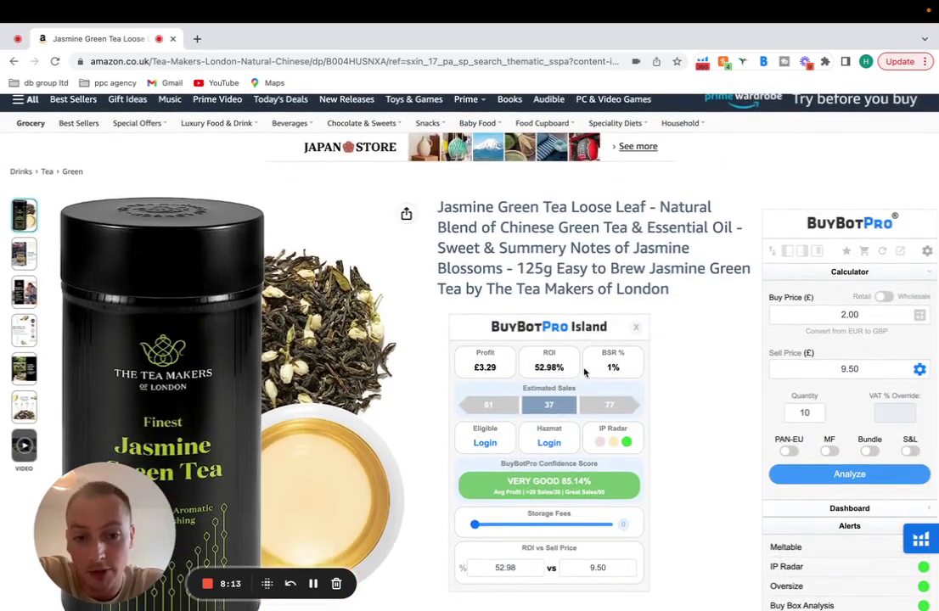
scroll(648, 384, "down", 10)
scroll(648, 383, "down", 3)
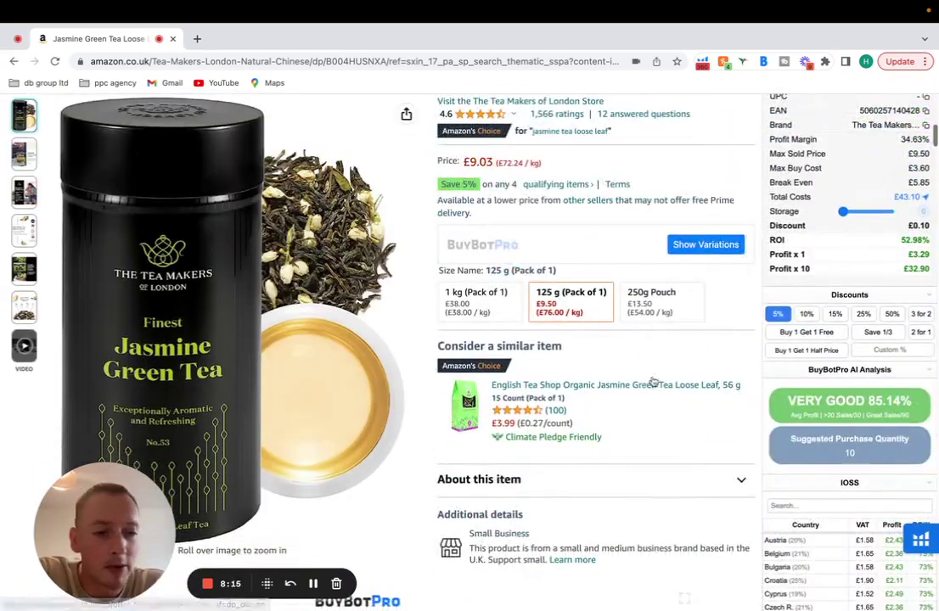
left_click(805, 315)
Clear the percentage discounts and apply Buy 1 Get 1 Free, raising ten-unit profit to £41.90
scroll(645, 356, "up", 13)
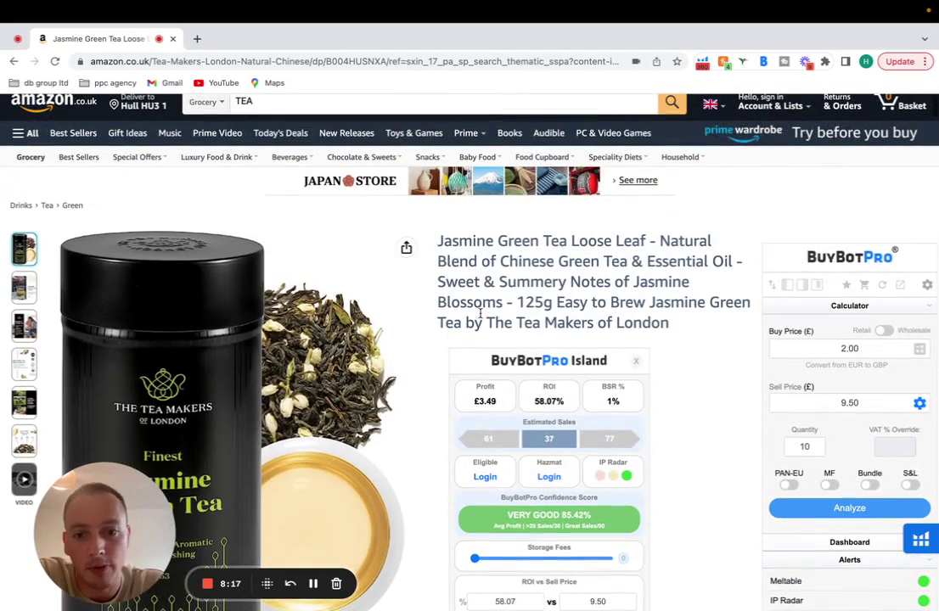
scroll(531, 399, "down", 15)
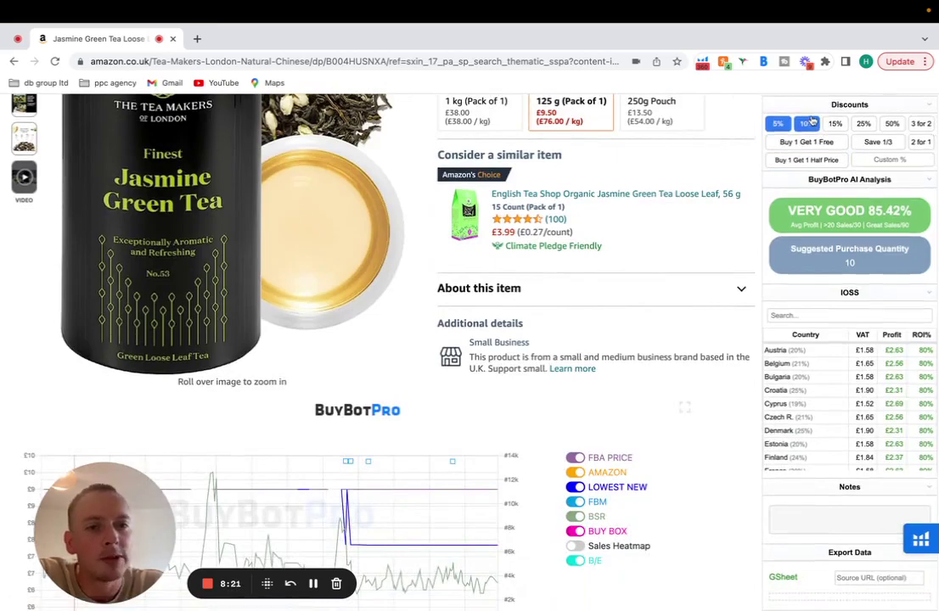
left_click(806, 123)
left_click(816, 141)
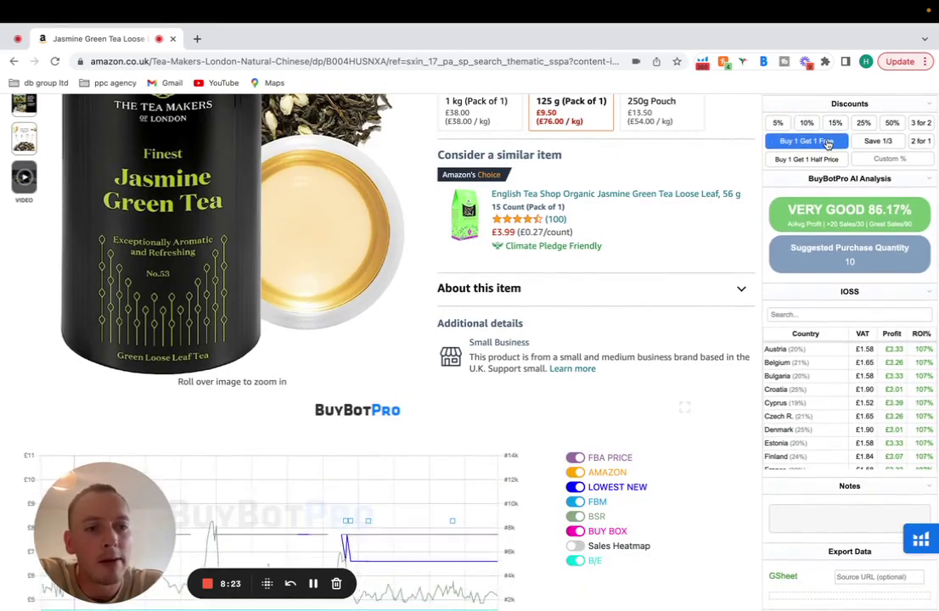
scroll(828, 142, "up", 15)
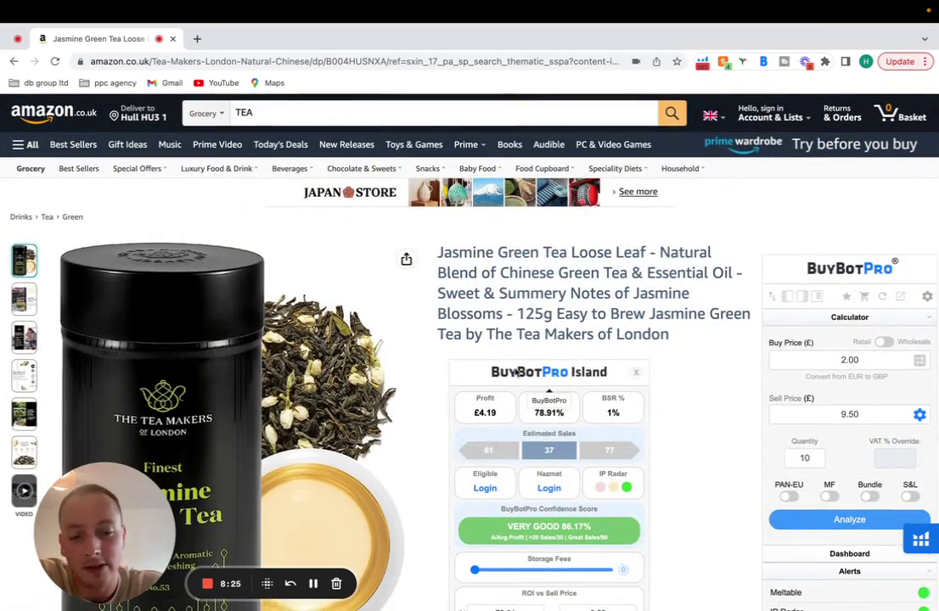
scroll(515, 373, "down", 15)
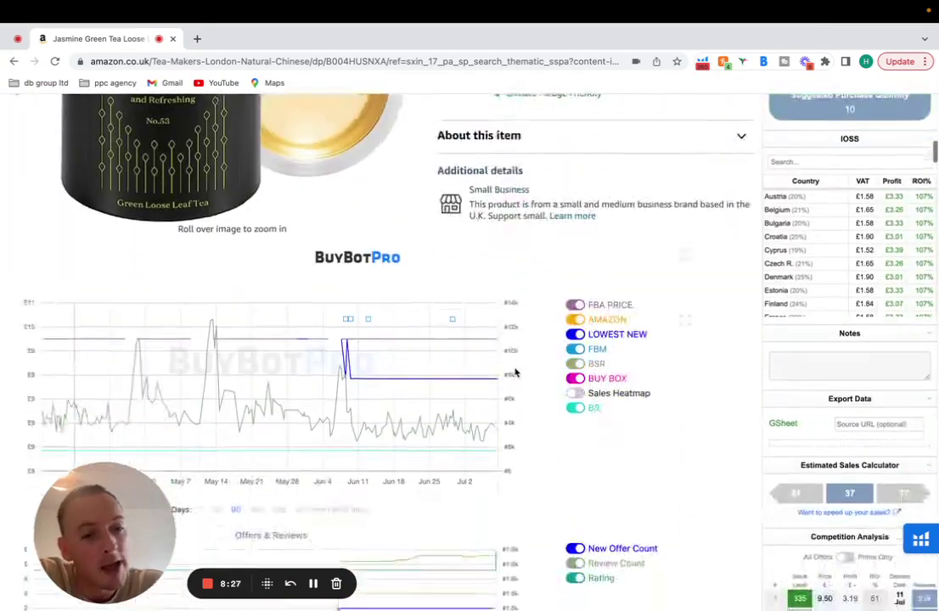
scroll(515, 374, "up", 10)
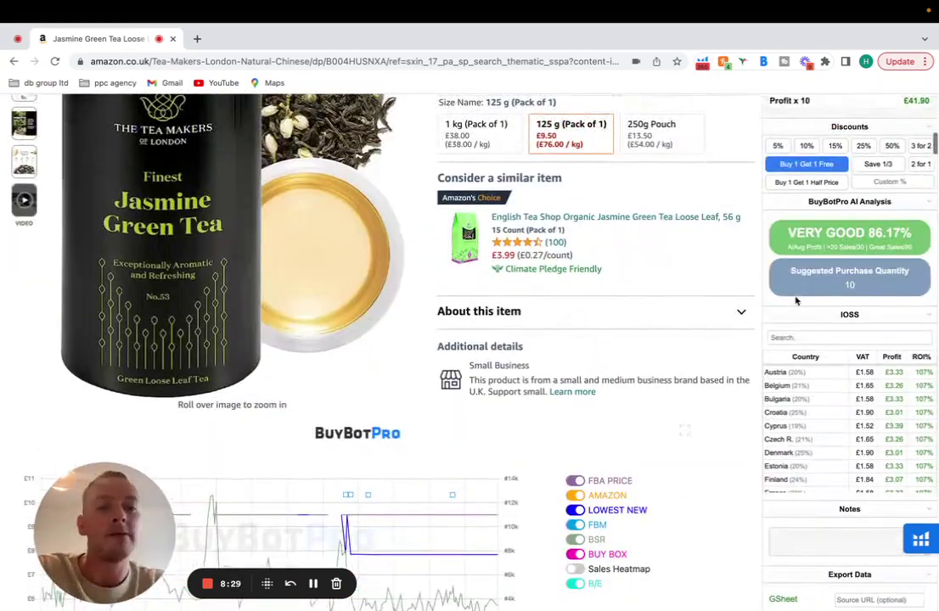
left_click(823, 163)
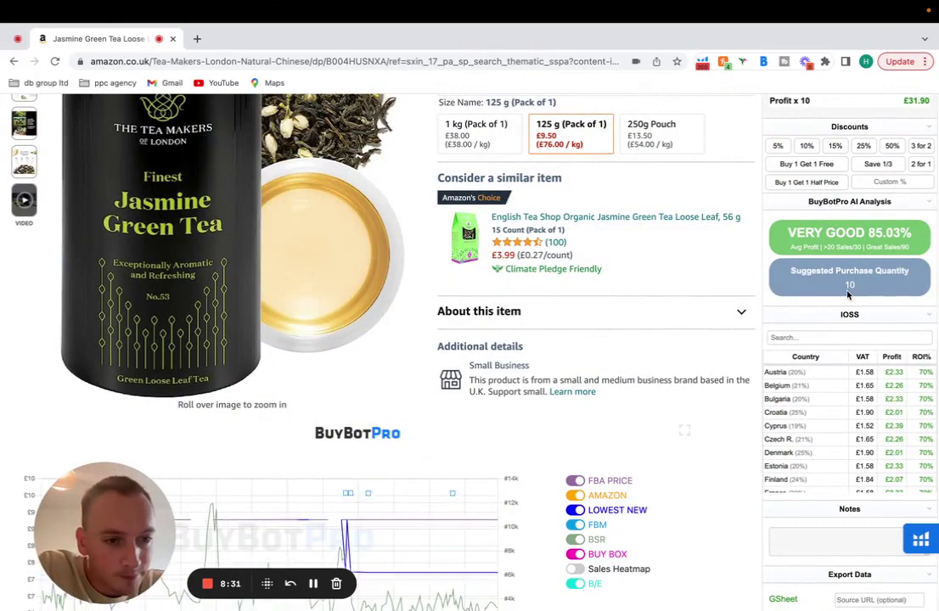
scroll(848, 294, "down", 1)
mouse_move(847, 236)
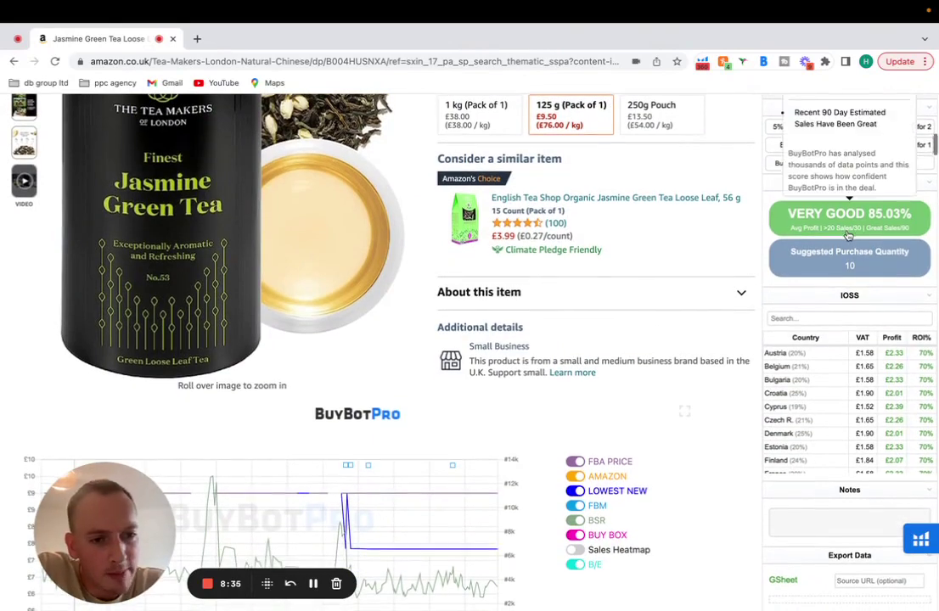
scroll(847, 236, "down", 1)
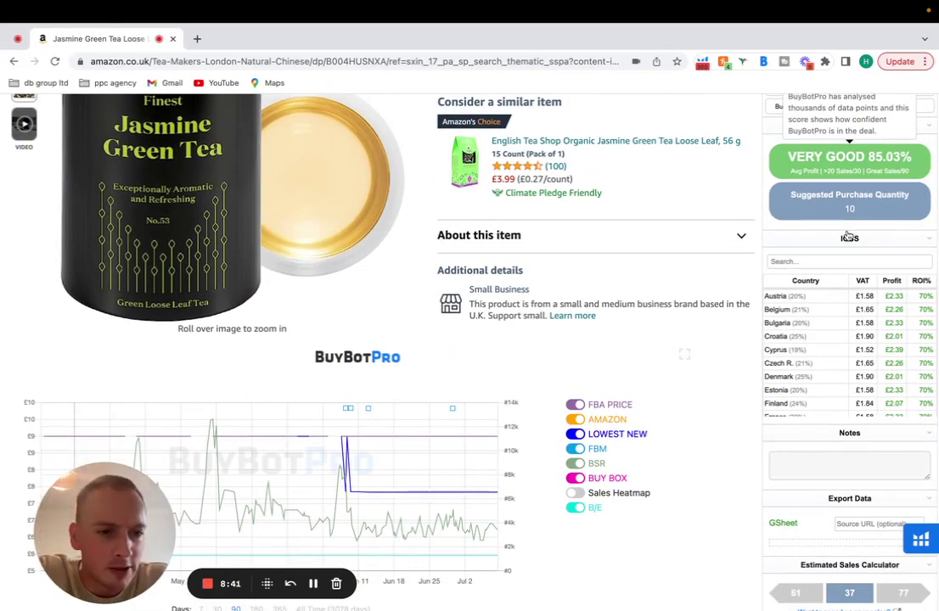
scroll(848, 236, "down", 2)
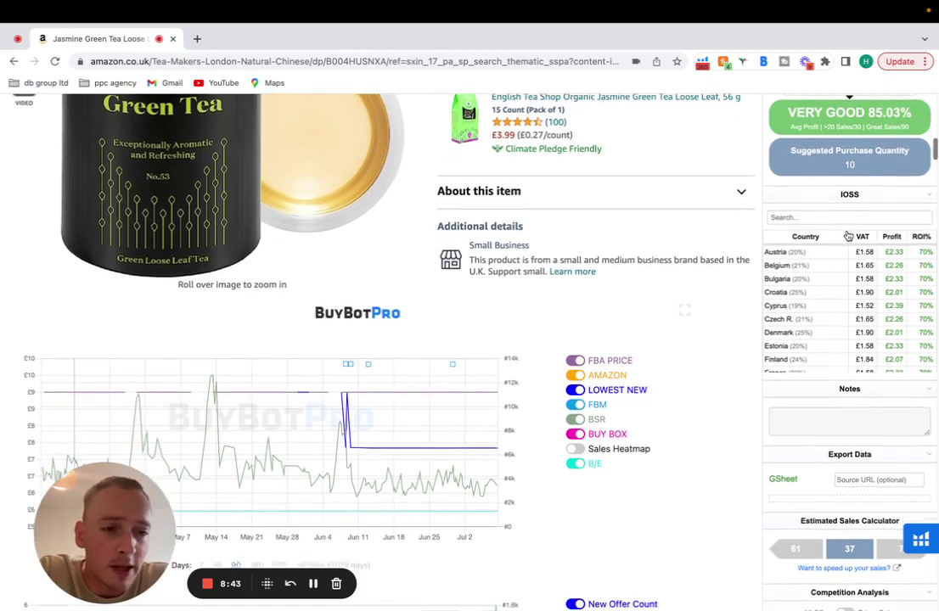
scroll(847, 236, "down", 1)
scroll(841, 236, "up", 1)
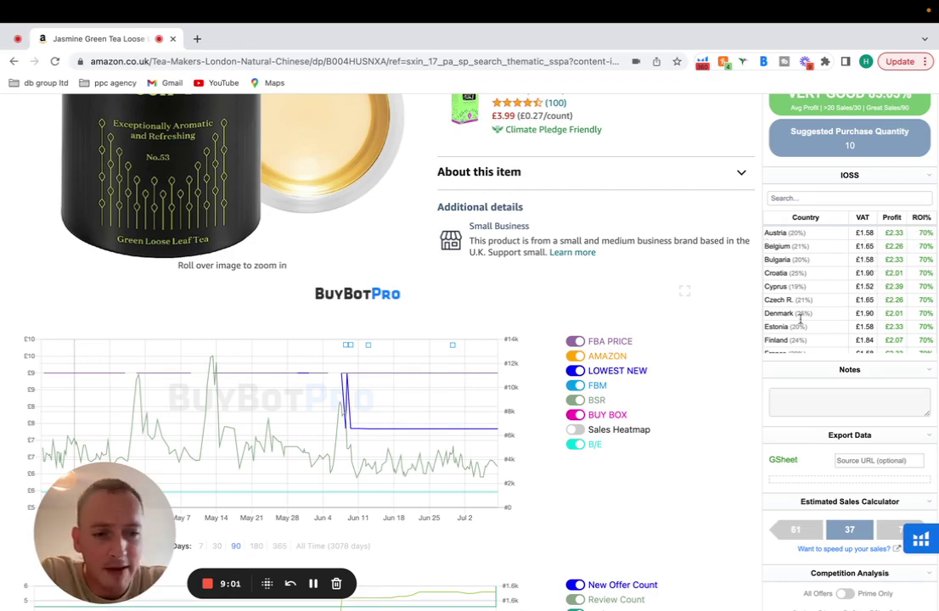
scroll(745, 343, "down", 2)
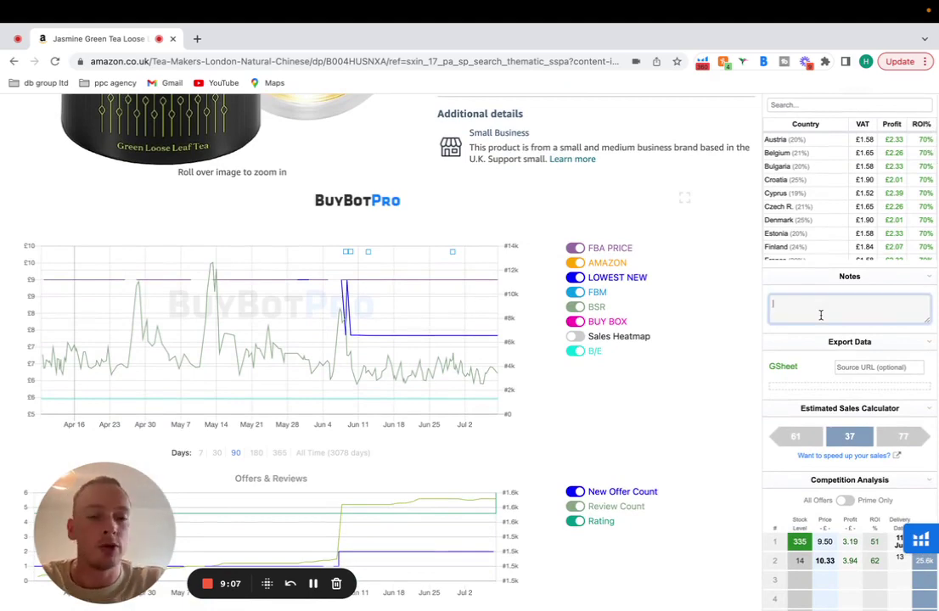
Enter the note 'buy 10' for the jasmine tea listing so it saves
type("buy 10")
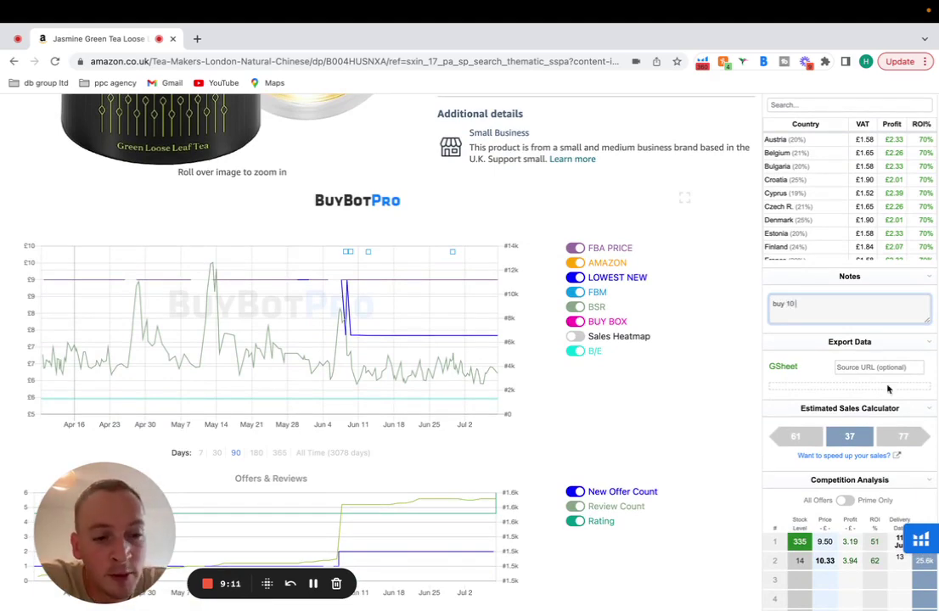
left_click(839, 368)
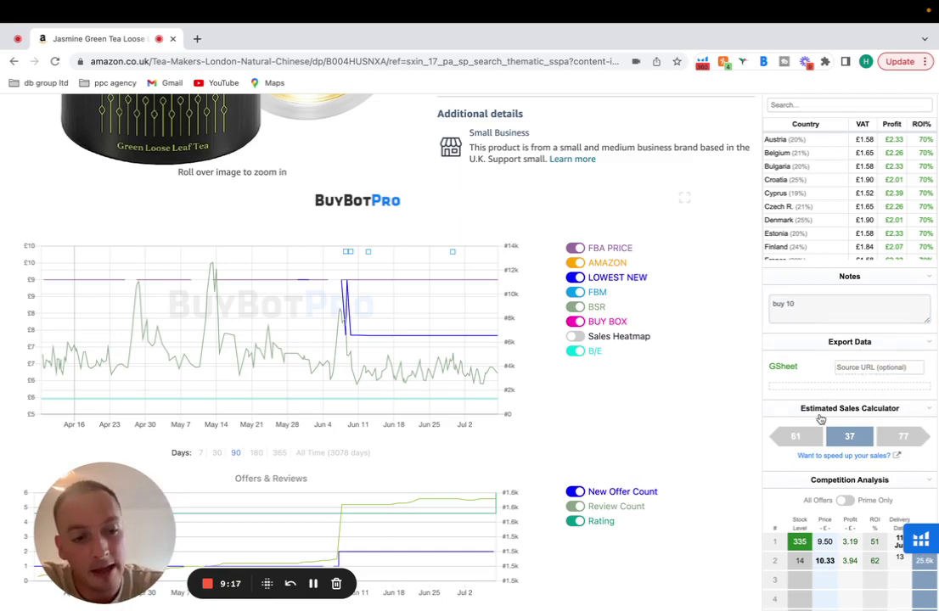
scroll(821, 416, "down", 3)
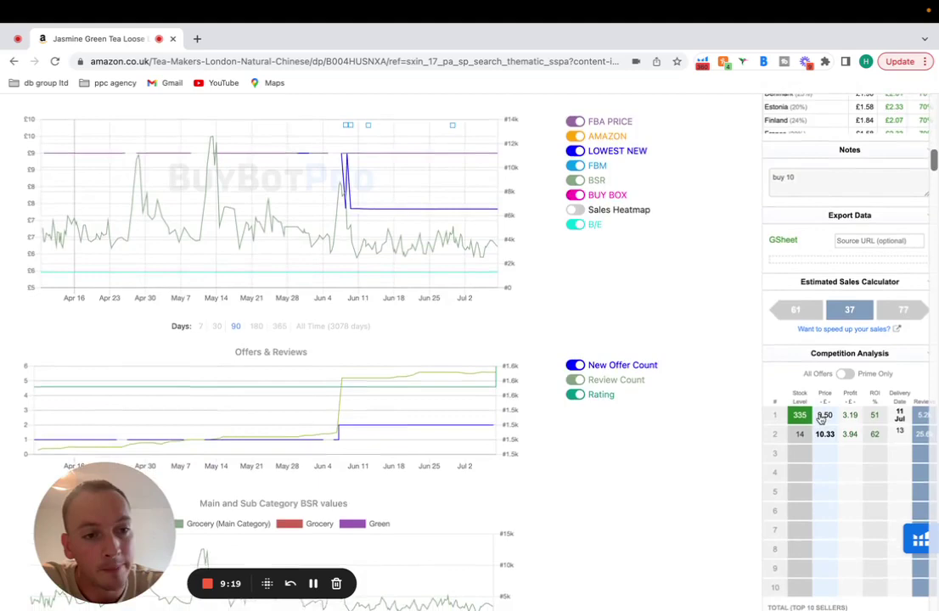
scroll(823, 416, "up", 2)
Leave the GSheet Source URL field blank
left_click(862, 318)
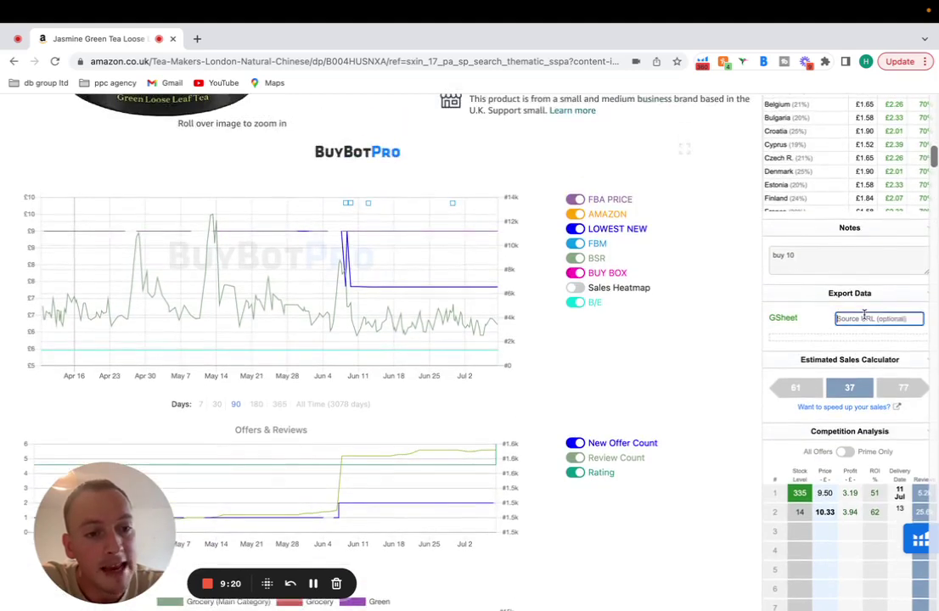
left_click(802, 325)
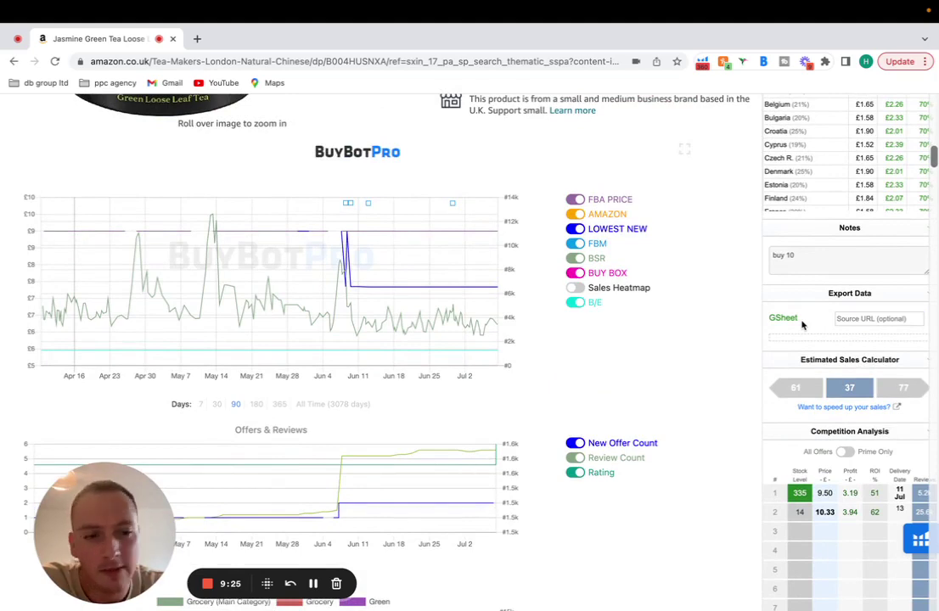
left_click(836, 319)
left_click(823, 322)
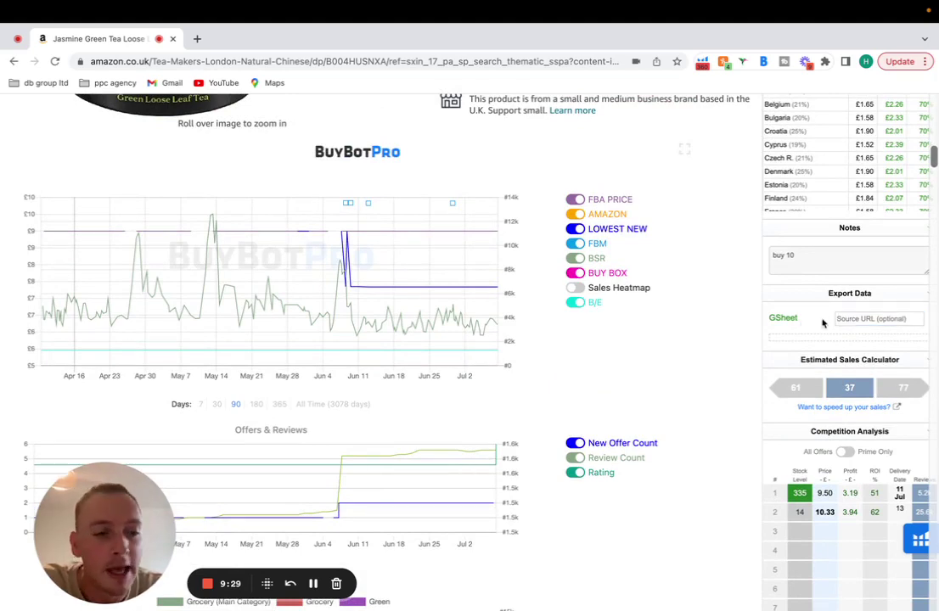
scroll(822, 321, "down", 1)
left_click(836, 312)
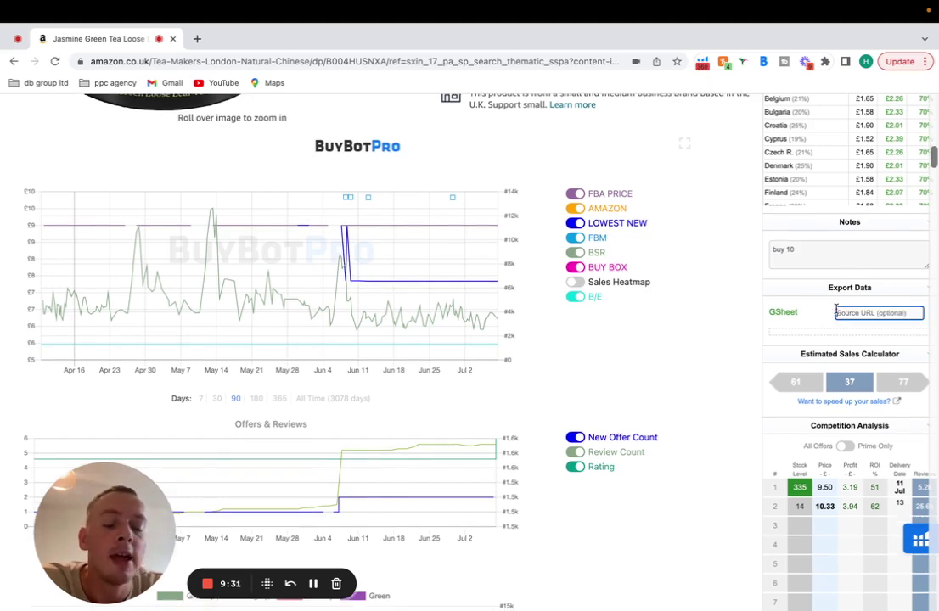
left_click(817, 317)
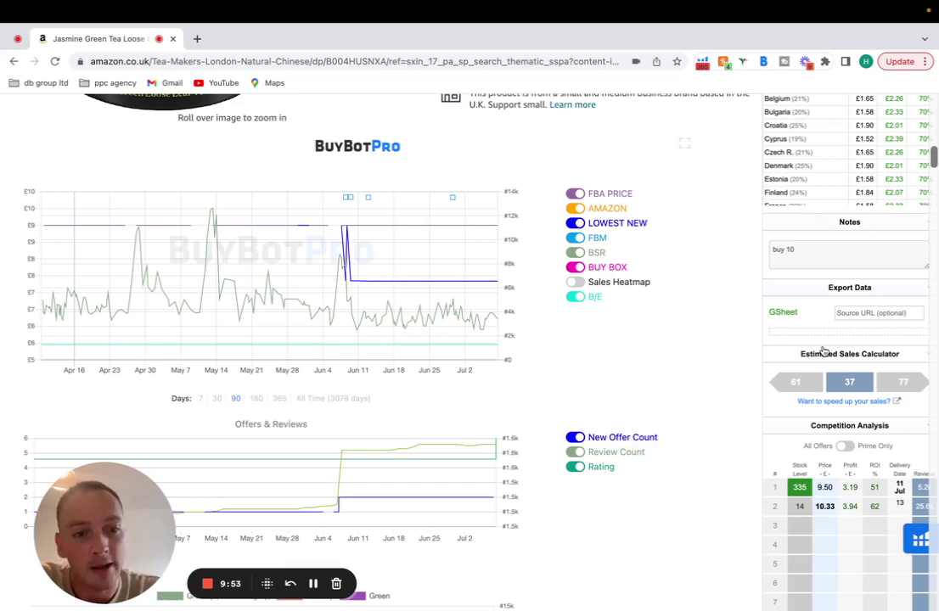
scroll(822, 351, "down", 3)
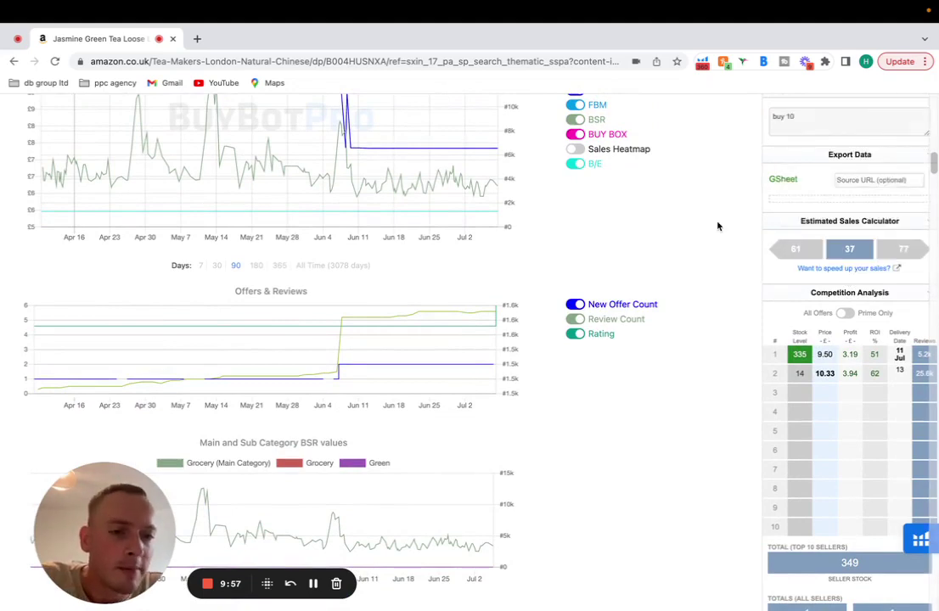
mouse_move(870, 246)
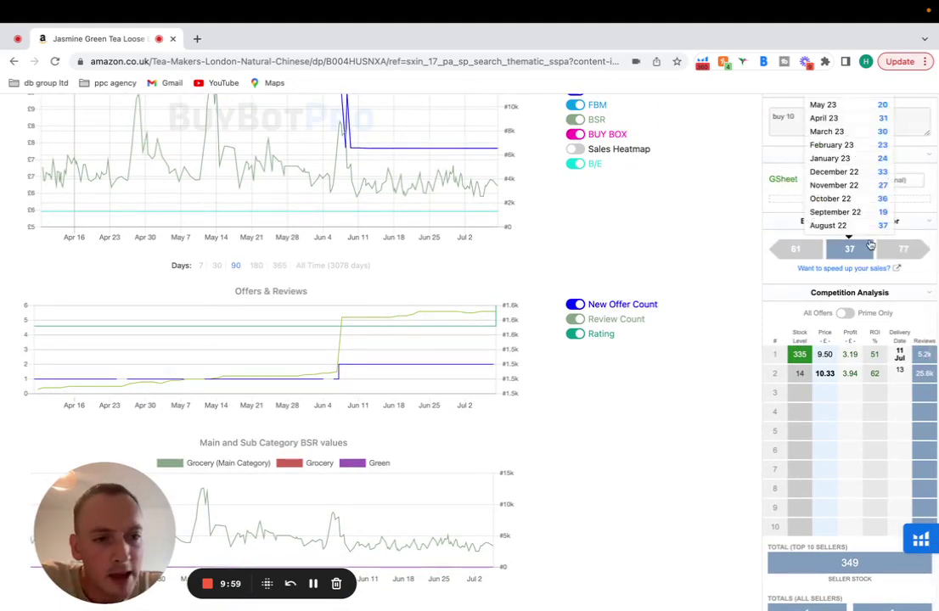
scroll(870, 245, "down", 2)
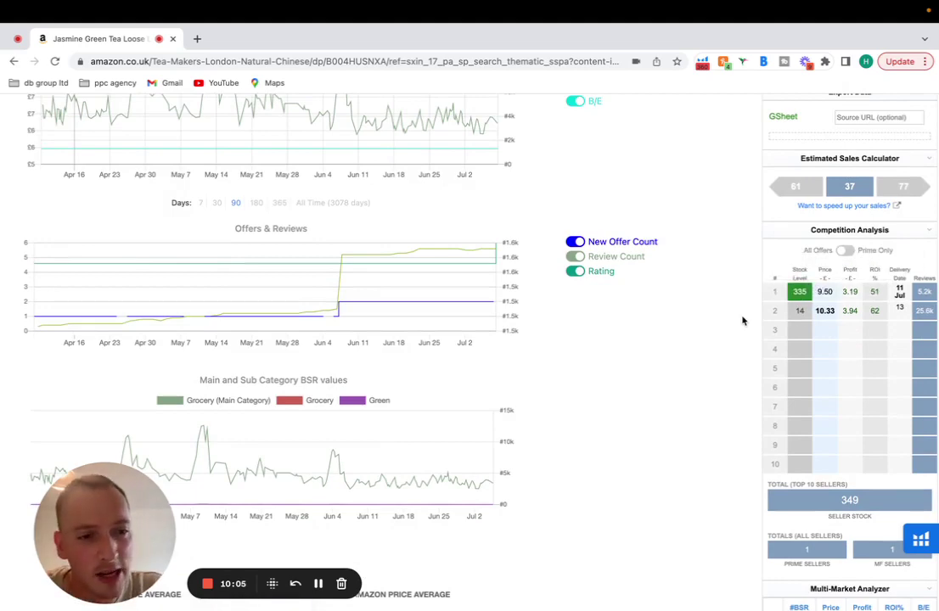
left_click(847, 250)
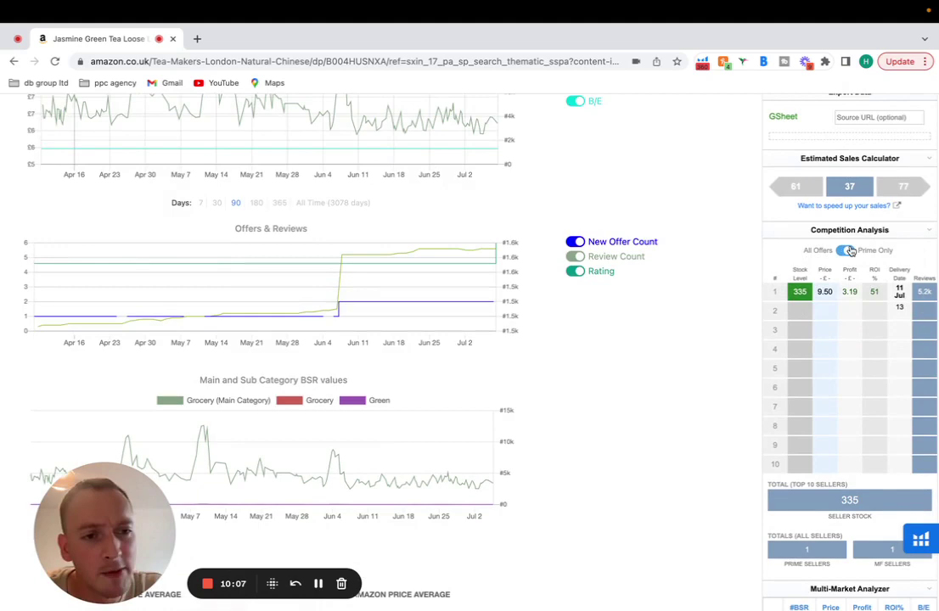
left_click(847, 251)
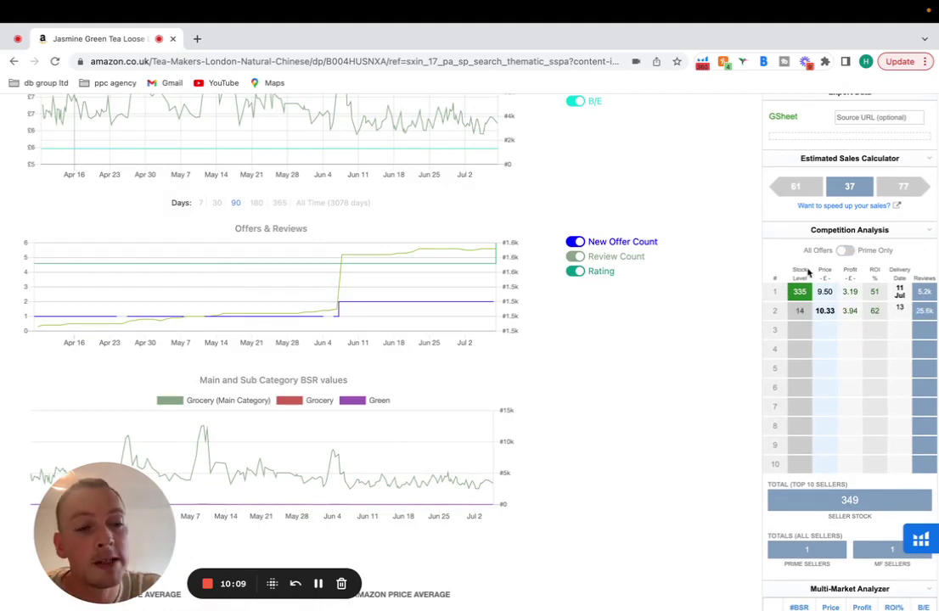
mouse_move(803, 291)
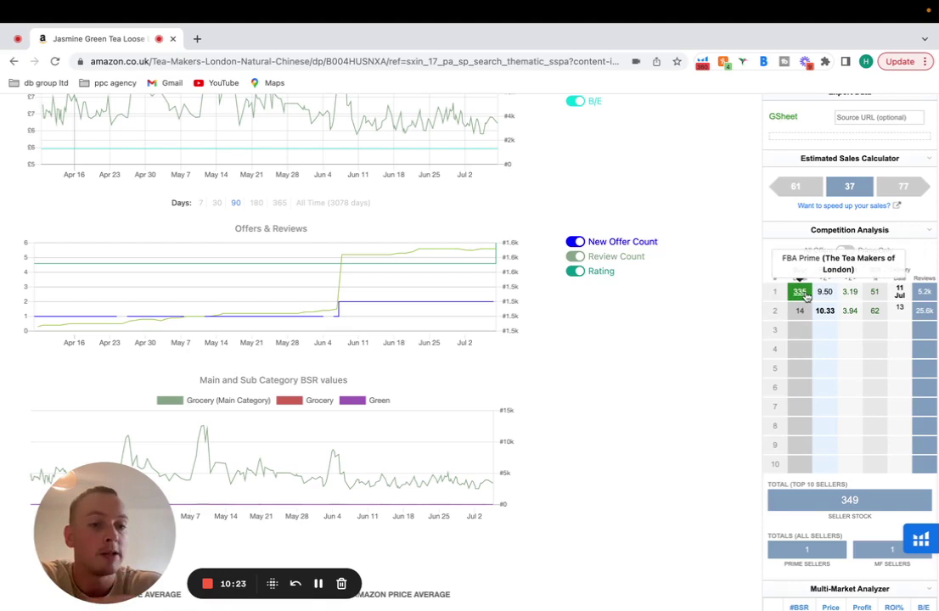
mouse_move(802, 315)
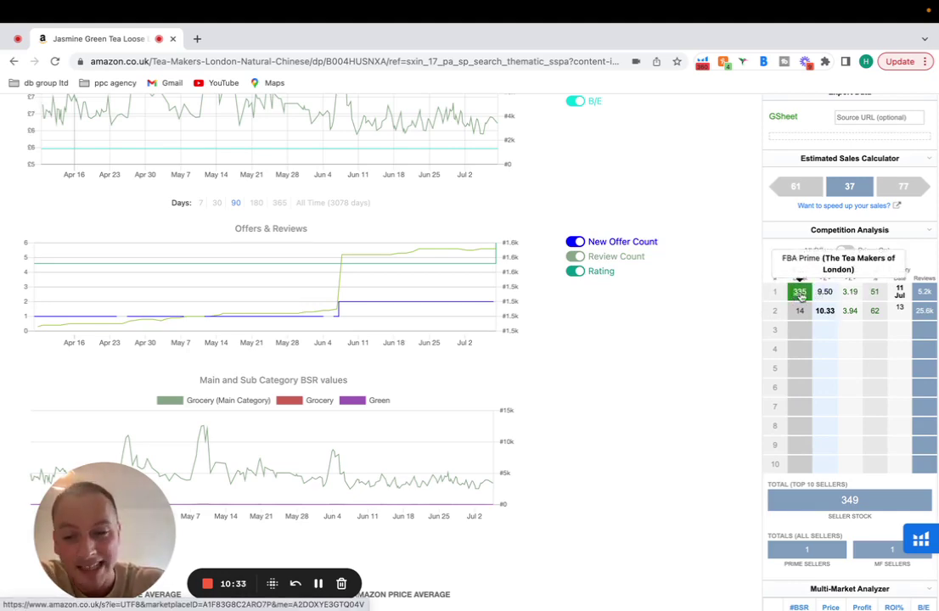
left_click(801, 296)
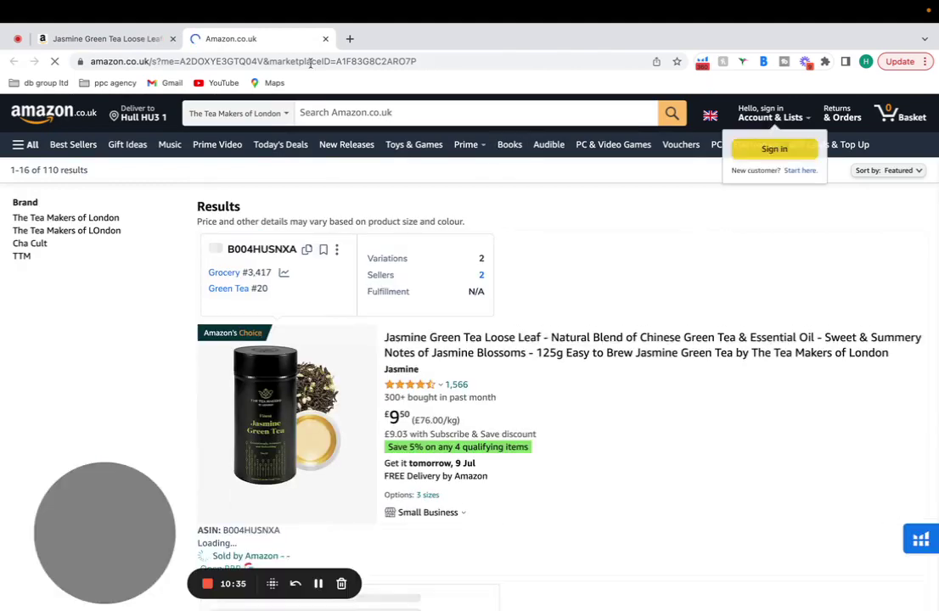
left_click(325, 38)
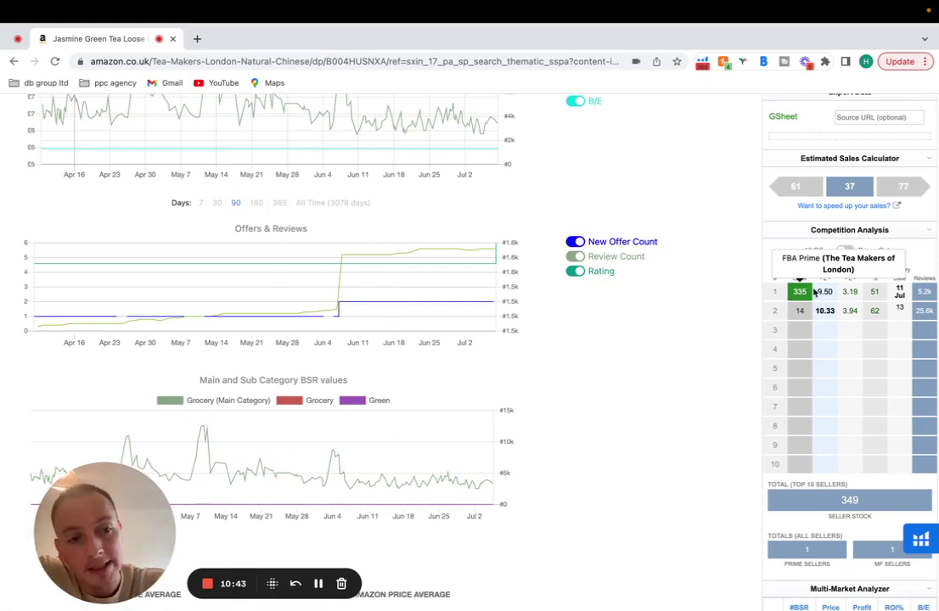
scroll(813, 291, "down", 5)
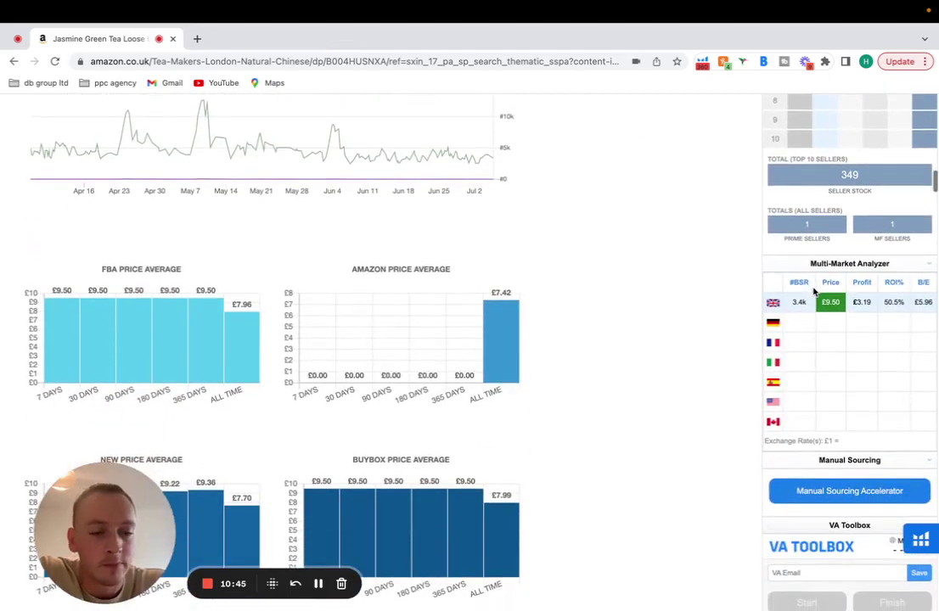
scroll(813, 291, "up", 1)
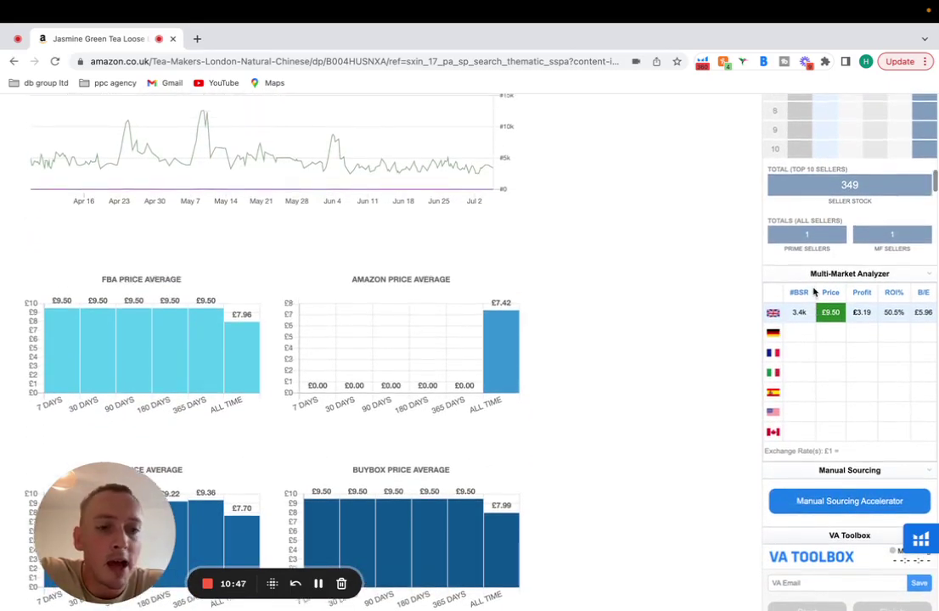
scroll(814, 291, "up", 3)
scroll(813, 292, "down", 7)
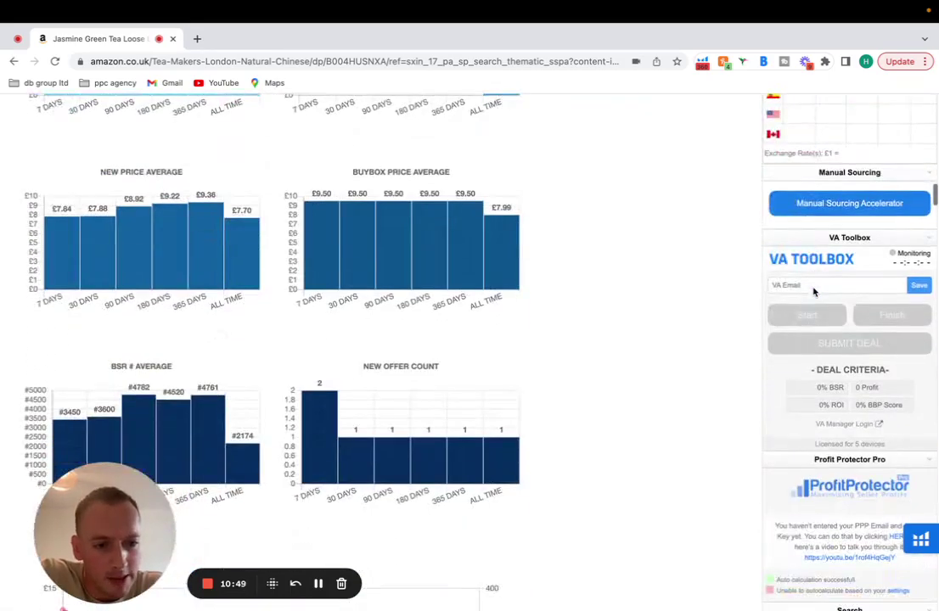
scroll(813, 291, "down", 3)
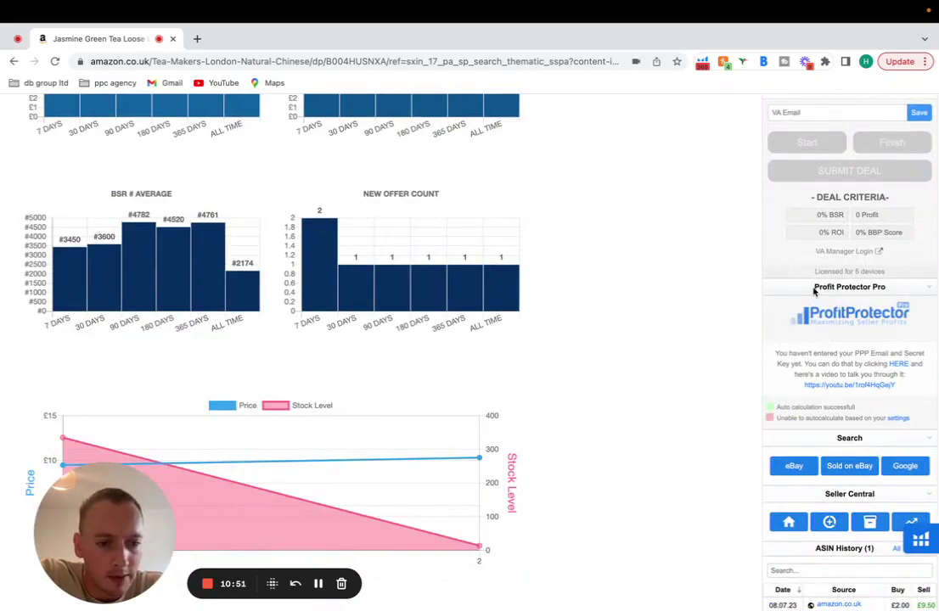
scroll(813, 291, "down", 2)
scroll(813, 291, "down", 5)
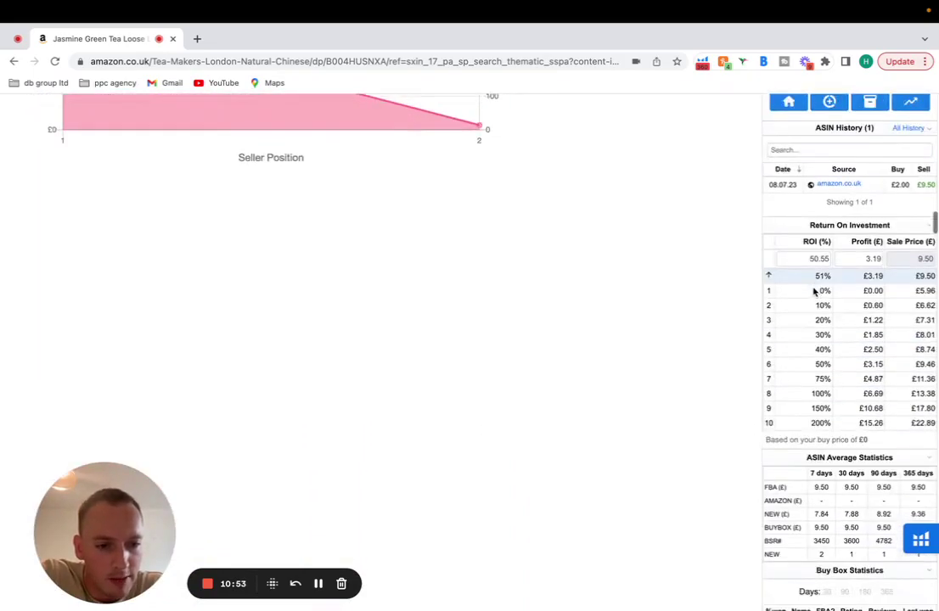
scroll(814, 291, "up", 15)
scroll(814, 291, "down", 4)
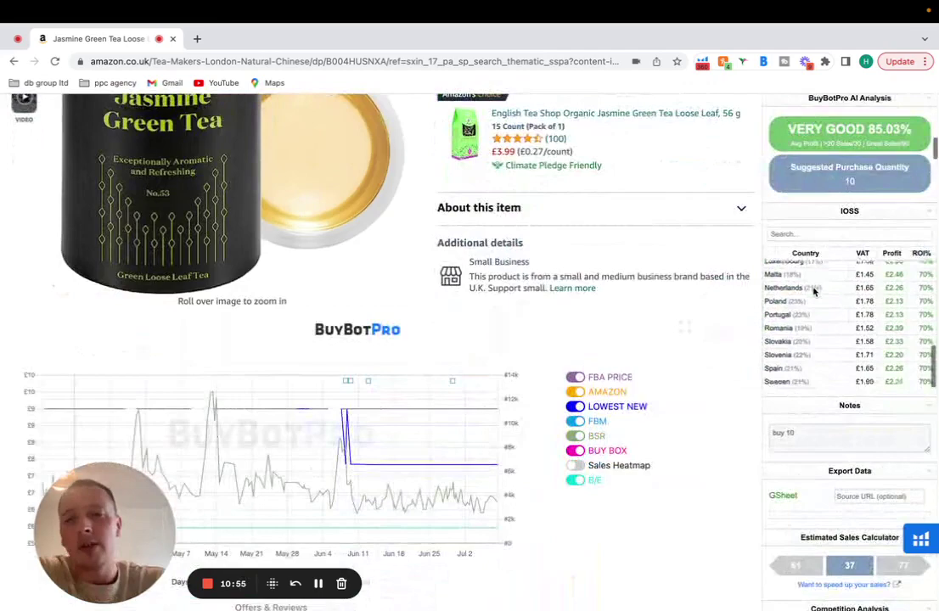
scroll(705, 356, "down", 5)
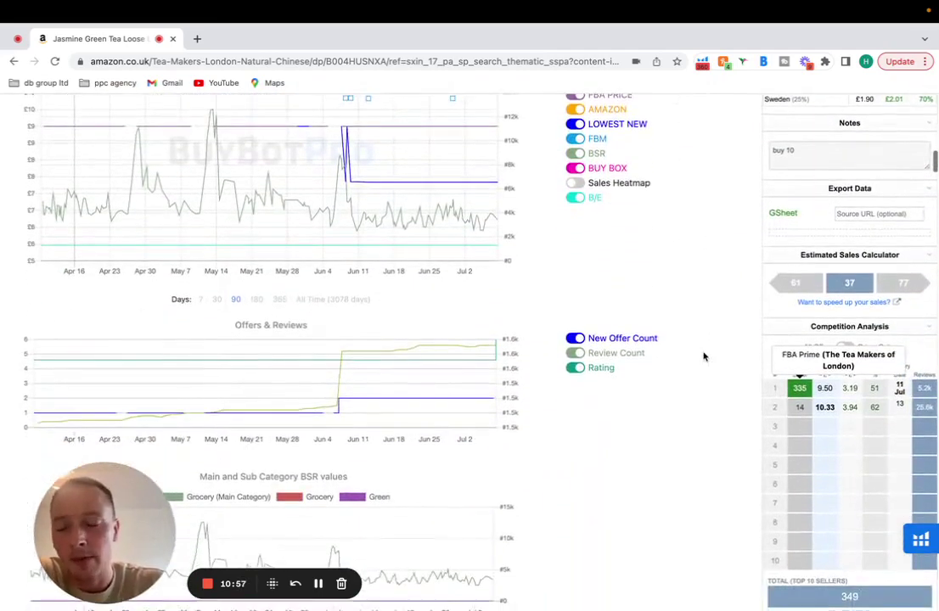
scroll(704, 356, "up", 3)
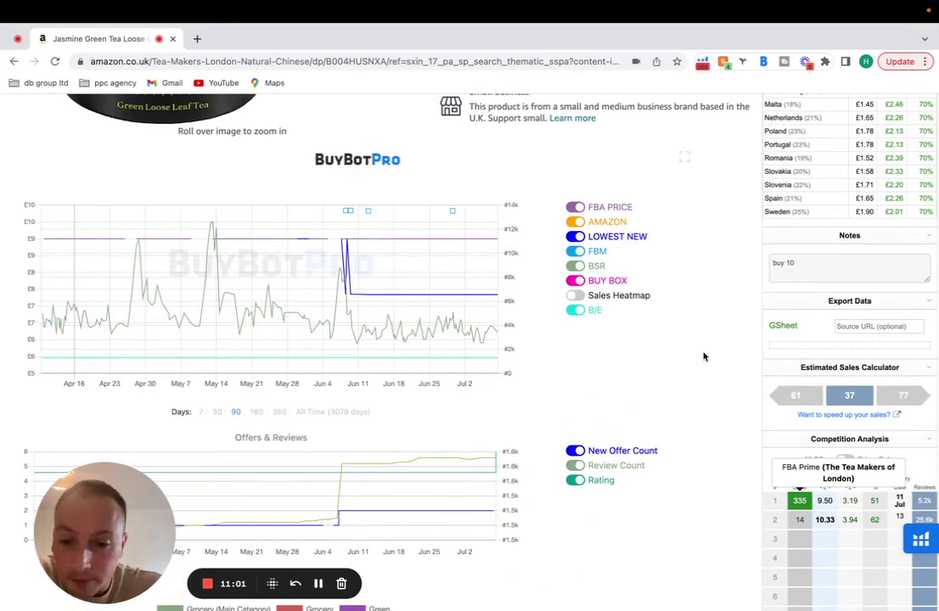
mouse_move(473, 407)
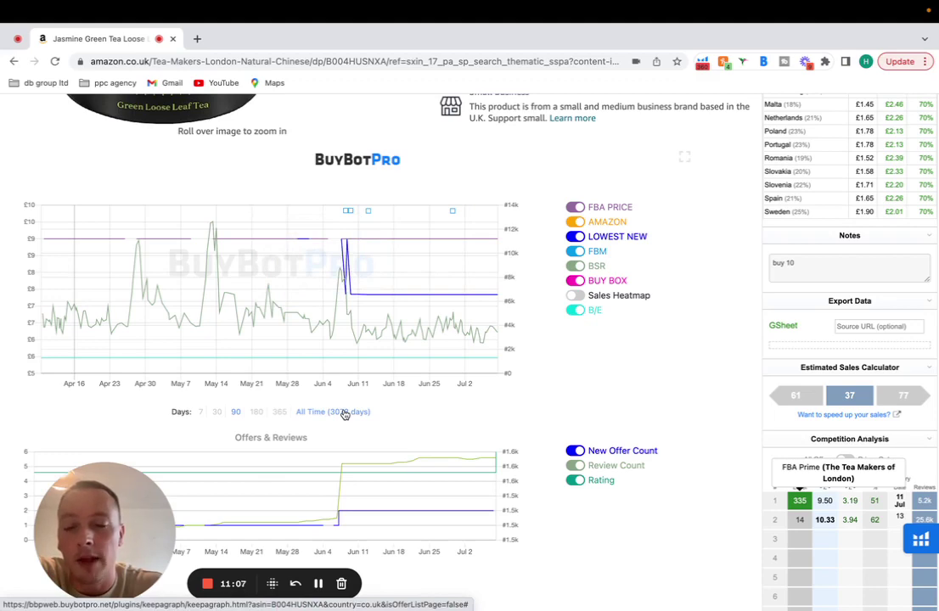
Toggle the AMAZON and LOWEST NEW price lines off and back on in the chart
scroll(344, 413, "down", 1)
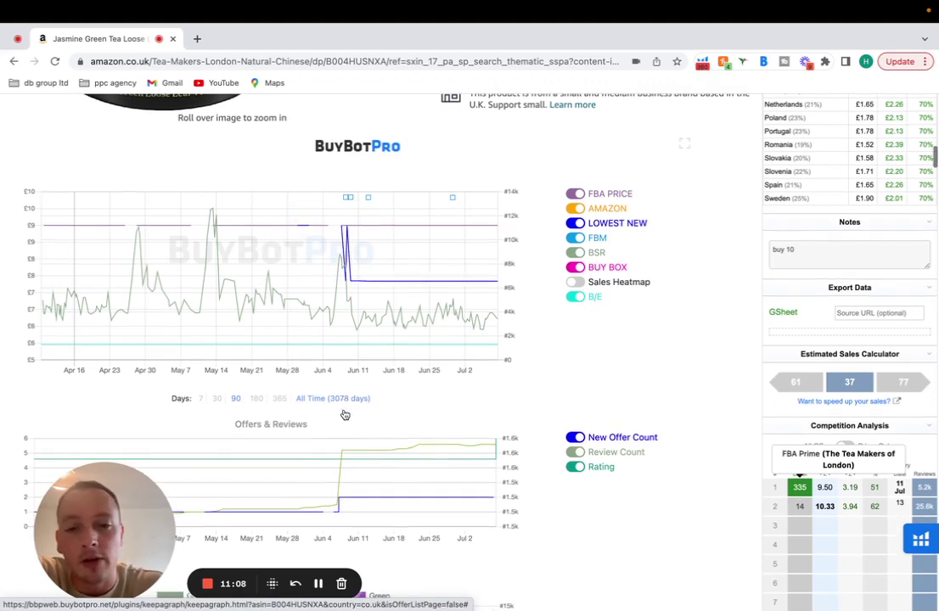
left_click(579, 209)
left_click(581, 209)
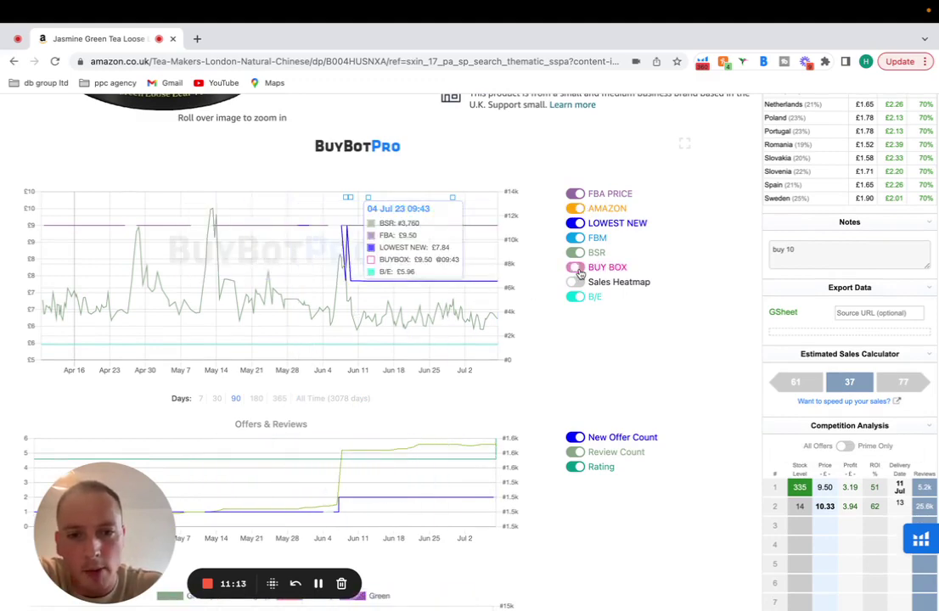
left_click(579, 223)
left_click(580, 223)
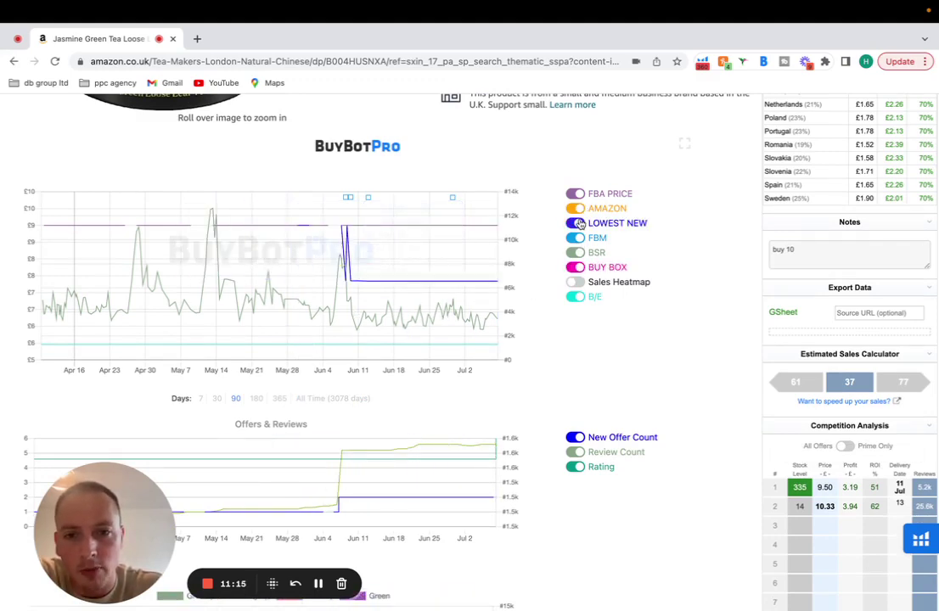
Switch the chart range through All Time, 365 and 180 days, ending on 365 days
left_click(319, 407)
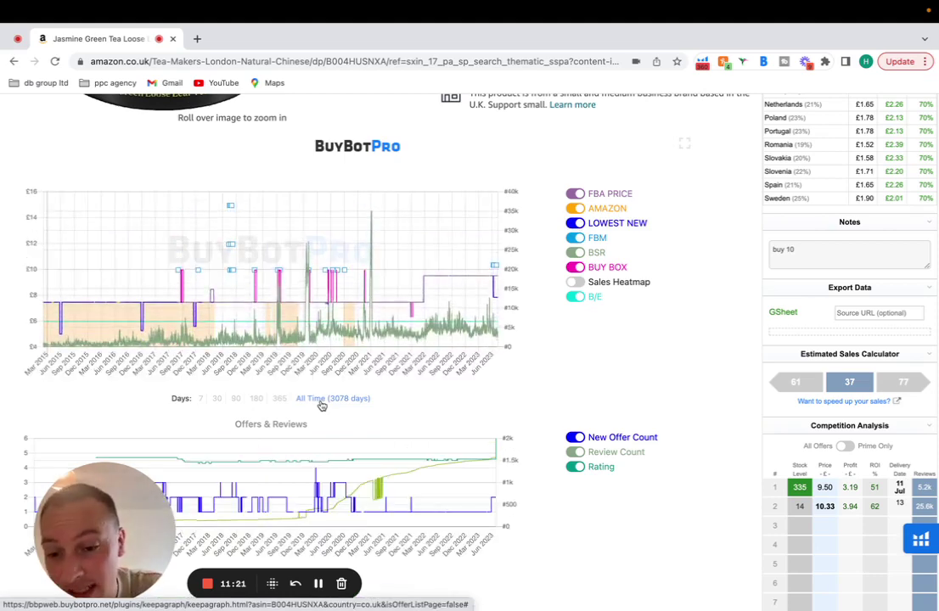
left_click(279, 399)
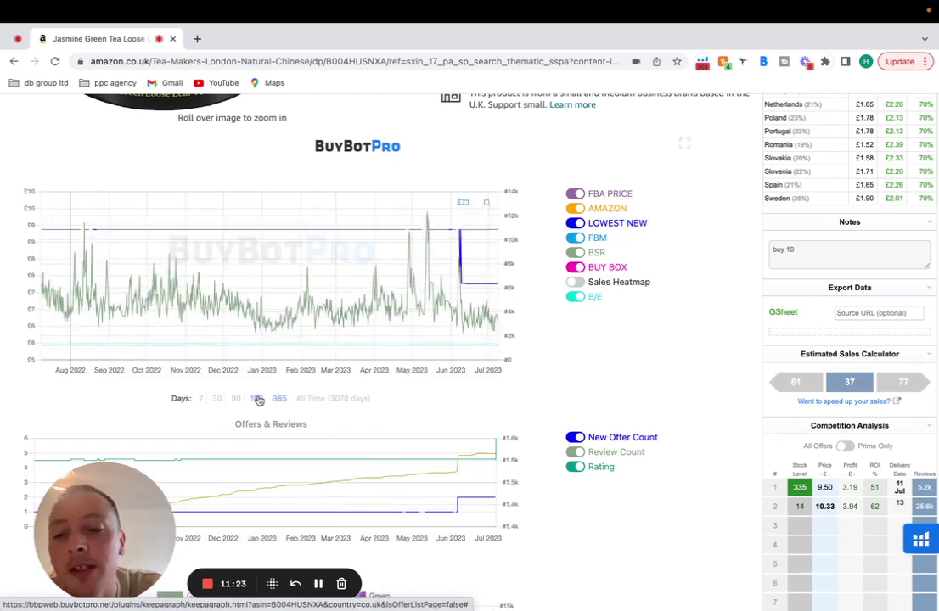
left_click(257, 399)
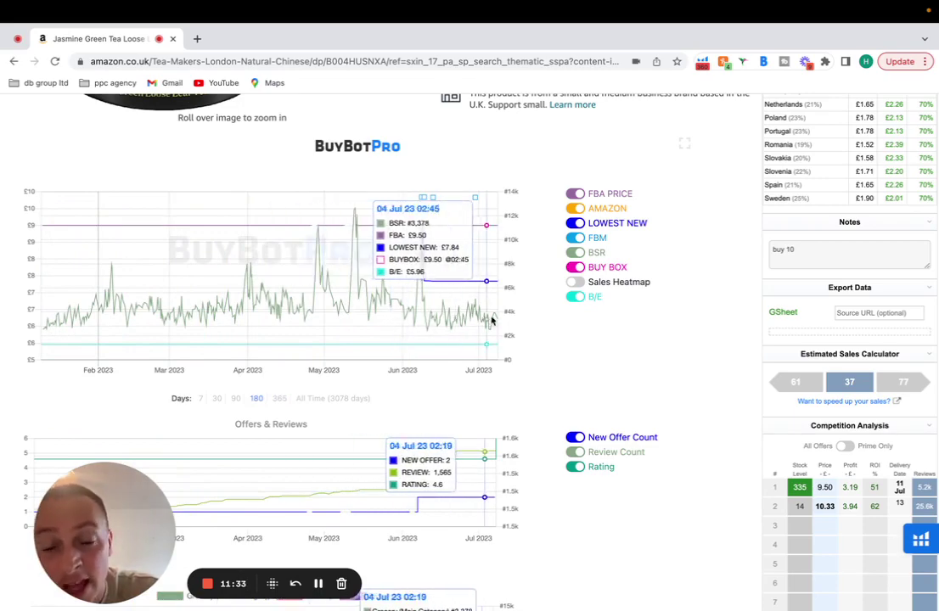
left_click(279, 398)
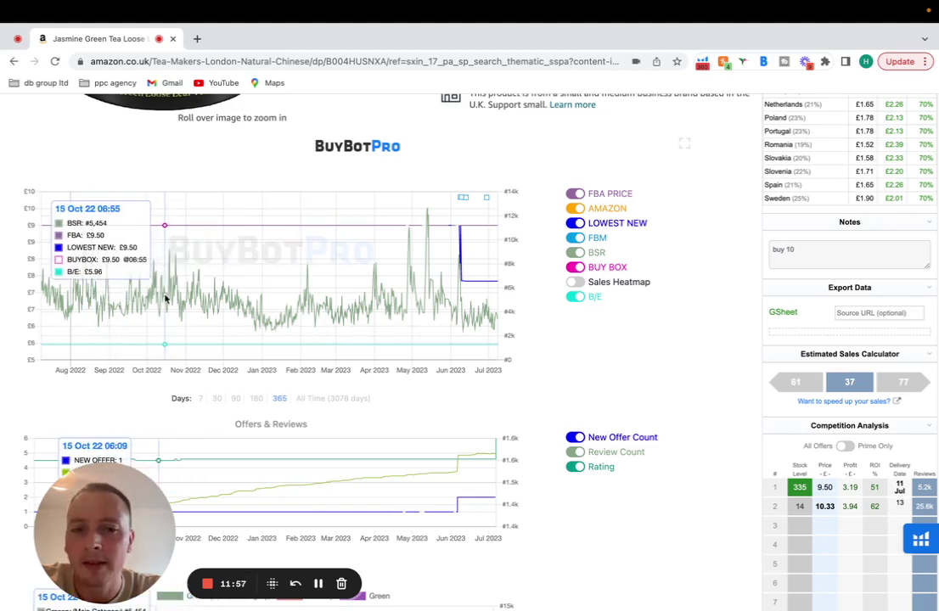
Hide the AMAZON, LOWEST NEW, FBM, BUY BOX, BSR and B/E chart lines
left_click(576, 209)
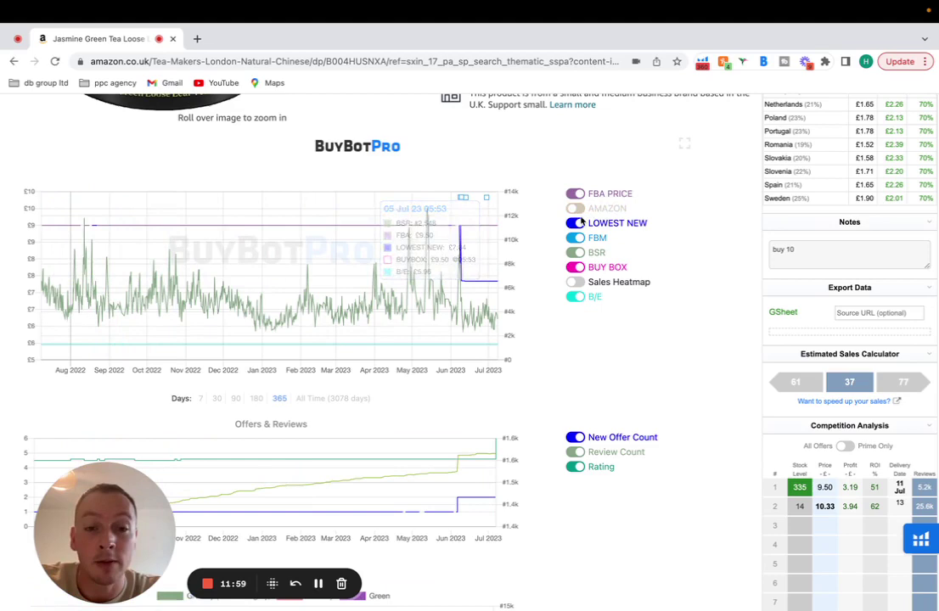
left_click(576, 222)
left_click(576, 237)
left_click(576, 266)
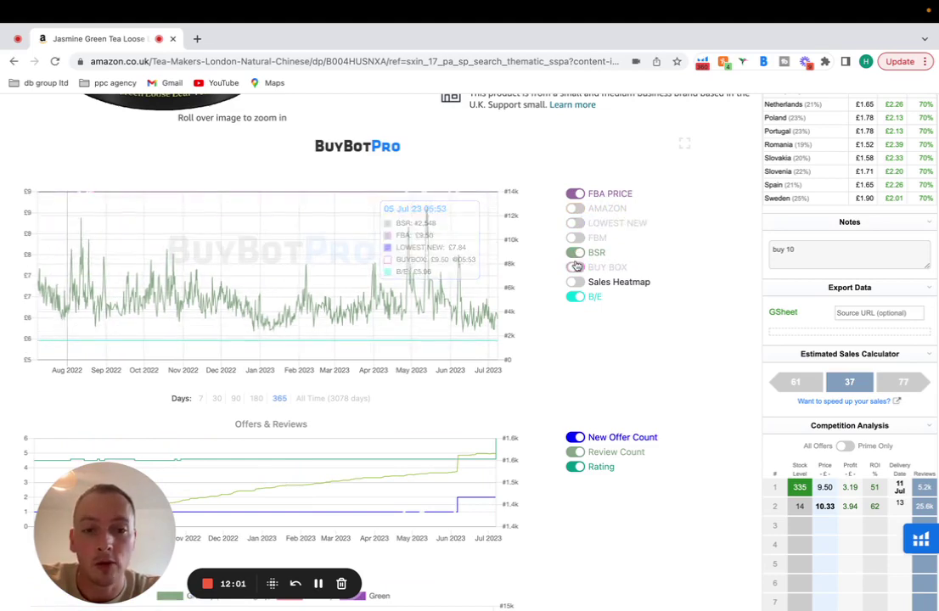
left_click(576, 252)
left_click(576, 296)
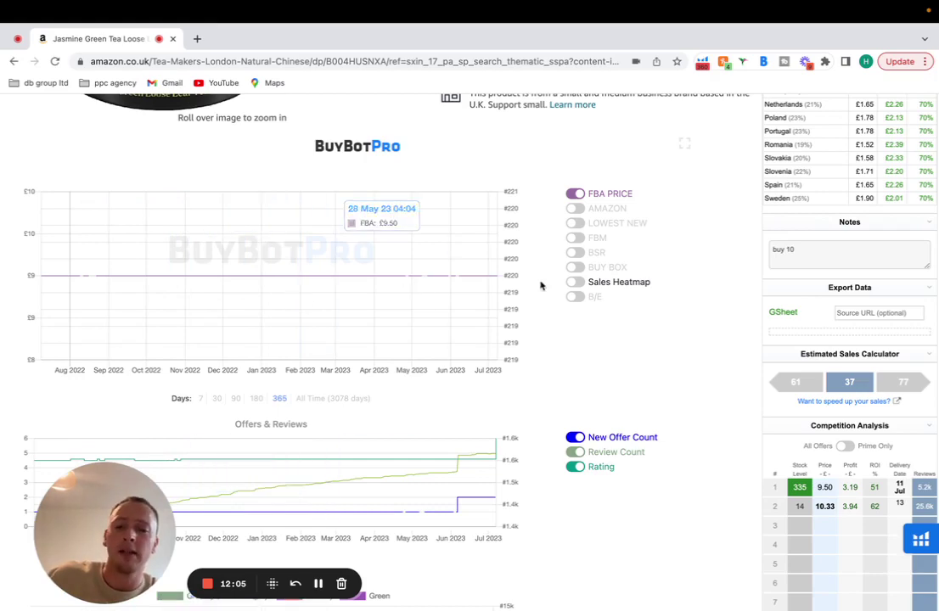
Restore the AMAZON, LOWEST NEW, FBM, BUY BOX and B/E lines and turn on Sales Heatmap
left_click(576, 209)
left_click(576, 223)
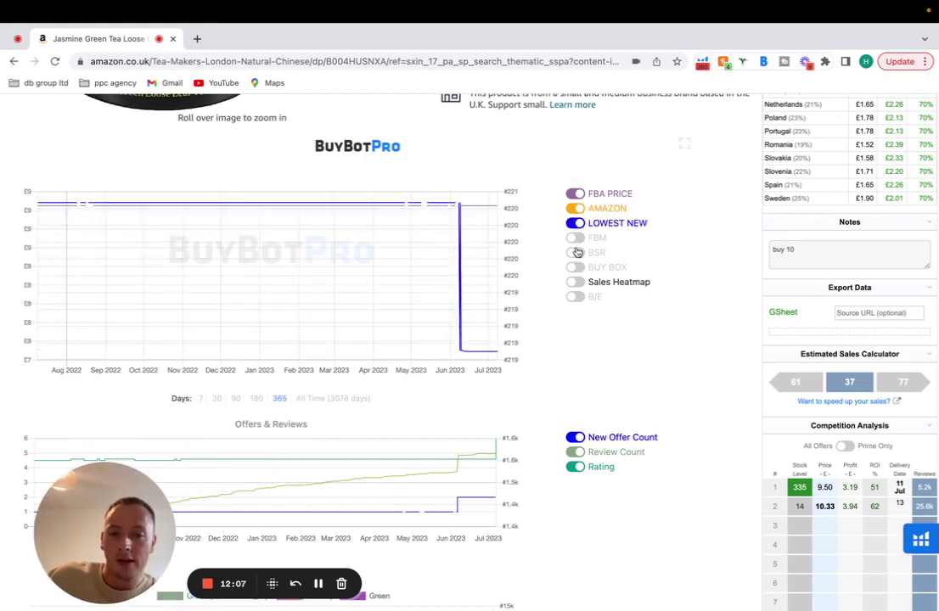
left_click(576, 238)
left_click(575, 267)
left_click(575, 296)
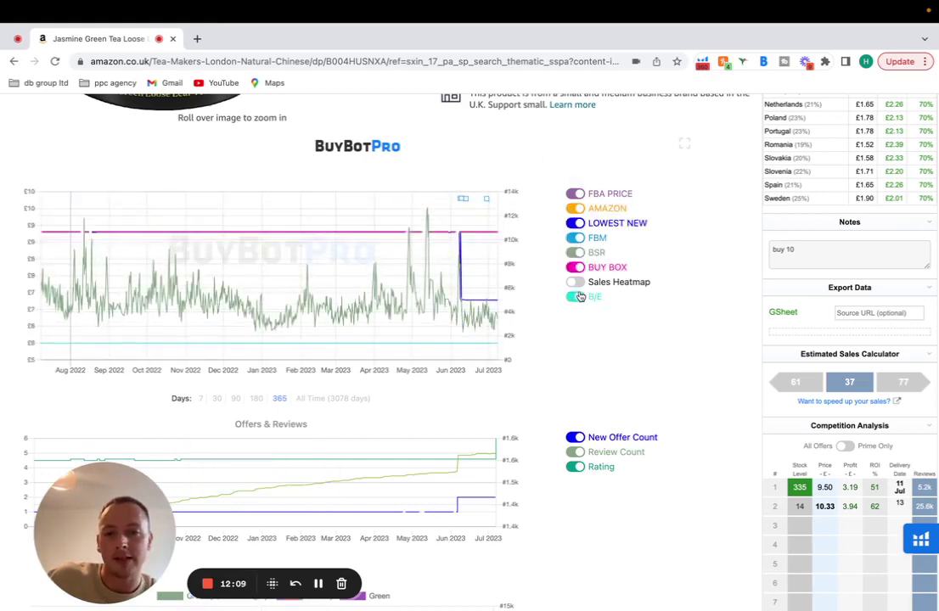
left_click(577, 283)
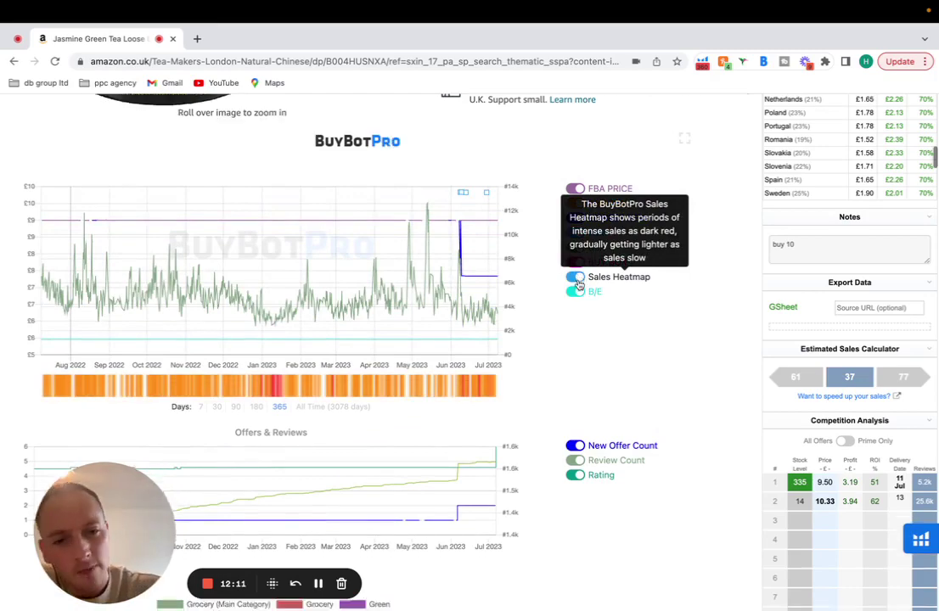
scroll(578, 283, "down", 1)
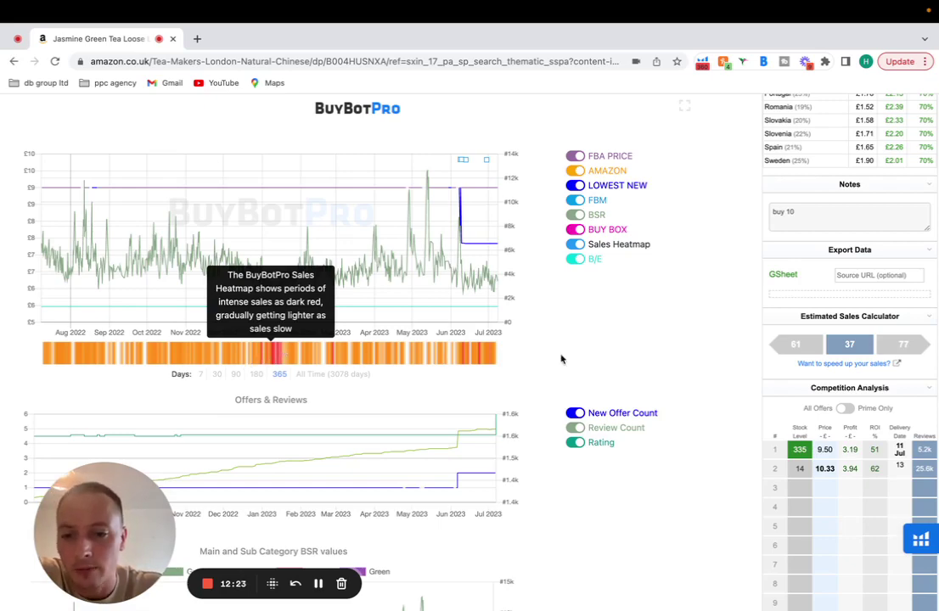
scroll(580, 357, "down", 3)
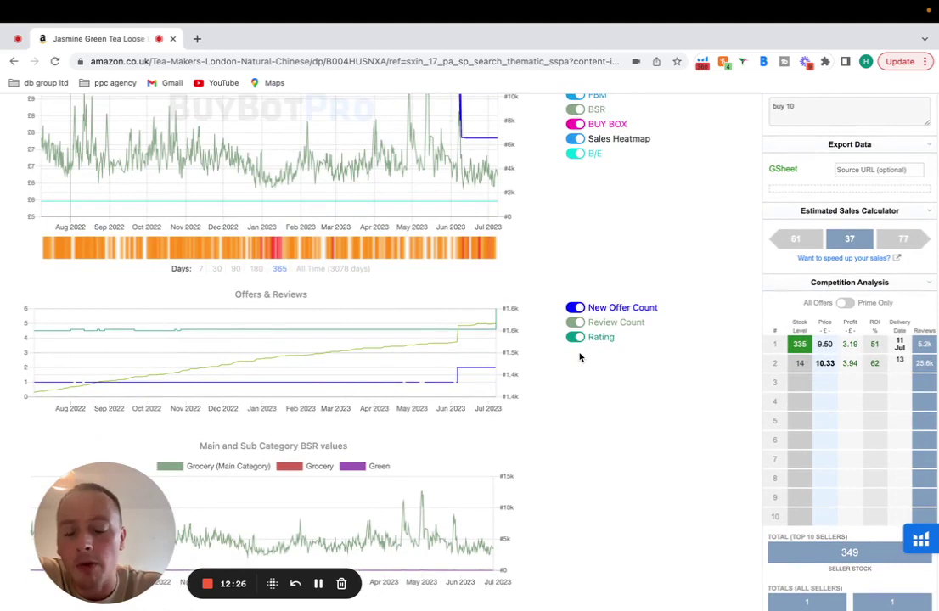
scroll(580, 357, "down", 1)
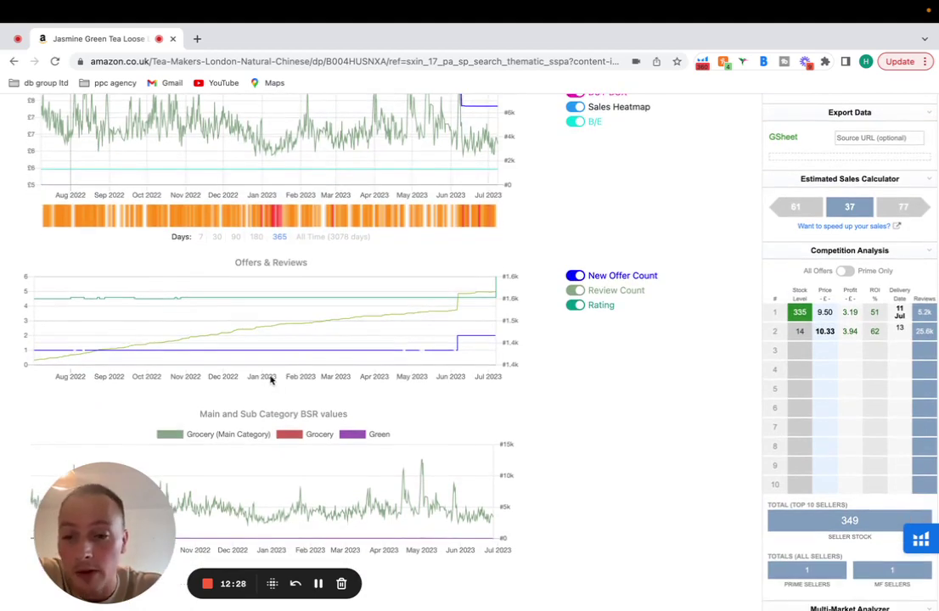
left_click(278, 238)
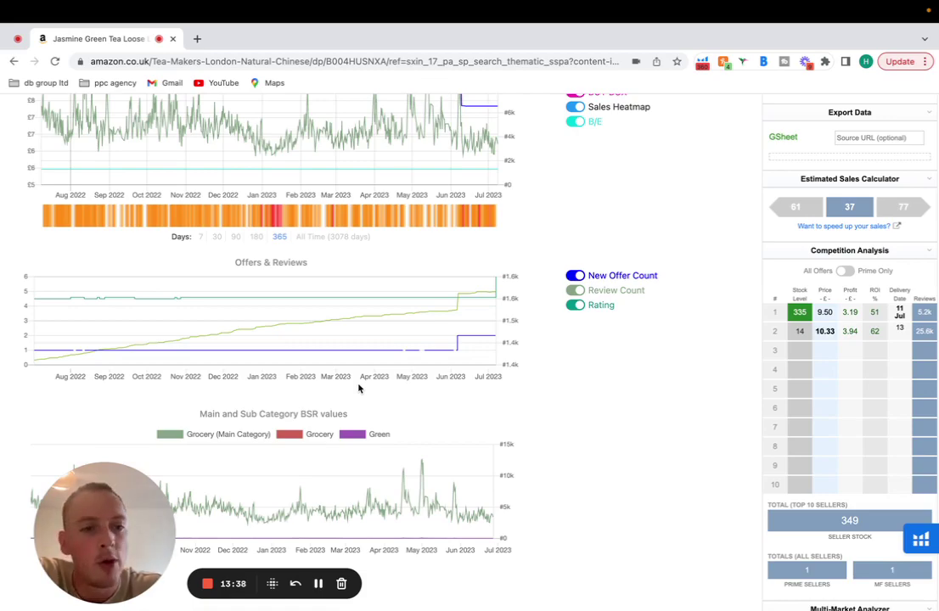
Scroll down through the average, price/stock charts and ROI table on the jasmine tea page, then back up
scroll(358, 388, "down", 3)
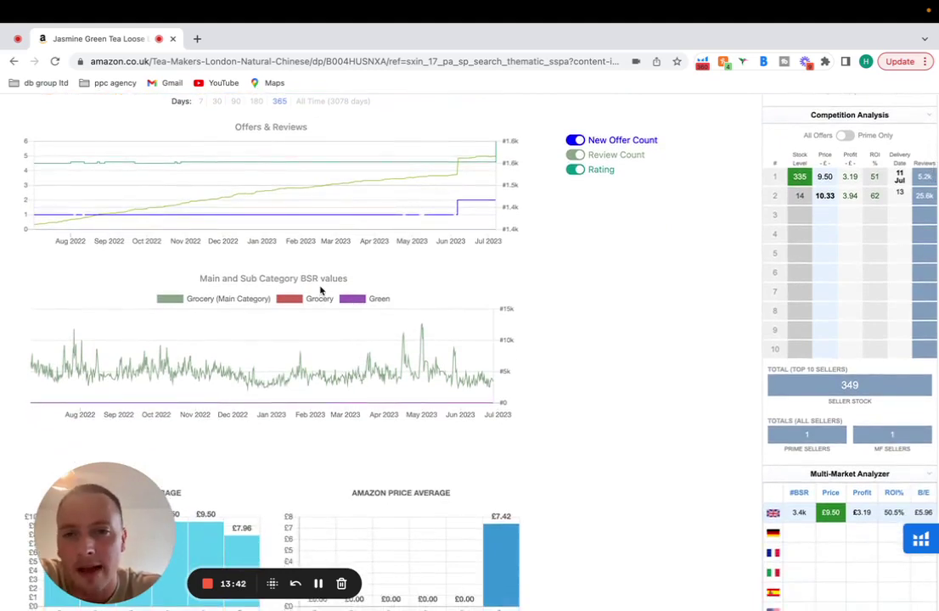
scroll(321, 291, "down", 1)
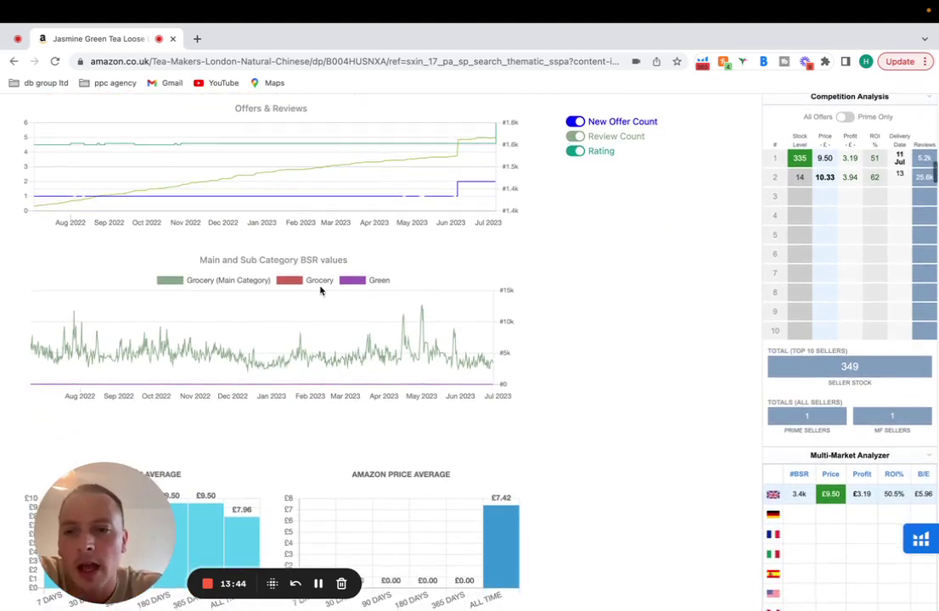
scroll(321, 291, "down", 2)
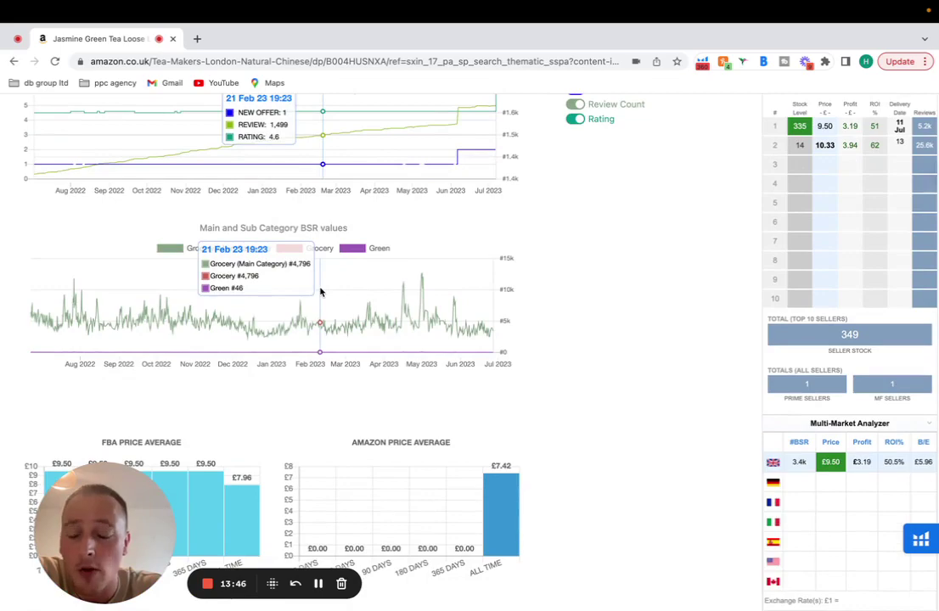
scroll(321, 291, "down", 1)
scroll(407, 289, "down", 5)
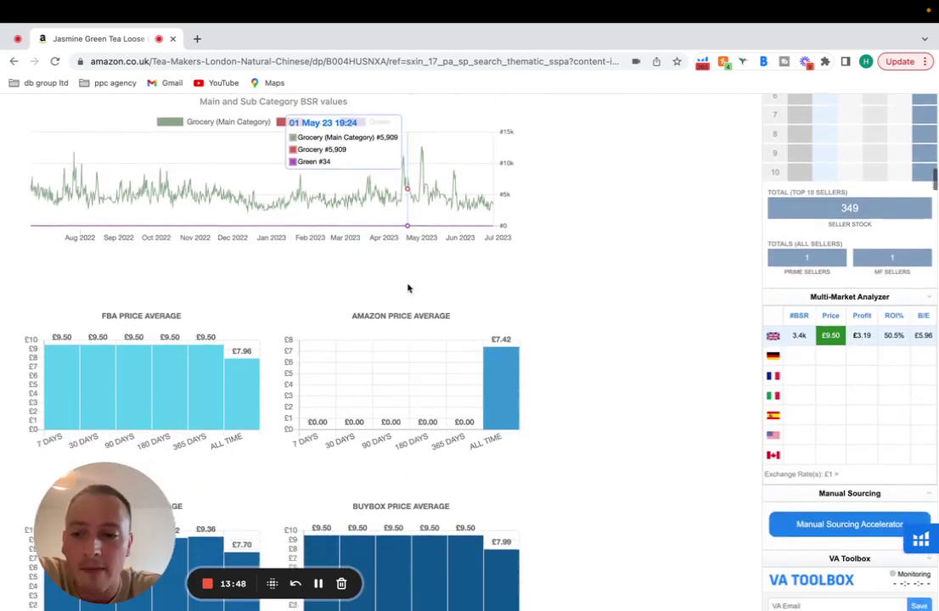
scroll(408, 288, "down", 1)
scroll(408, 287, "down", 2)
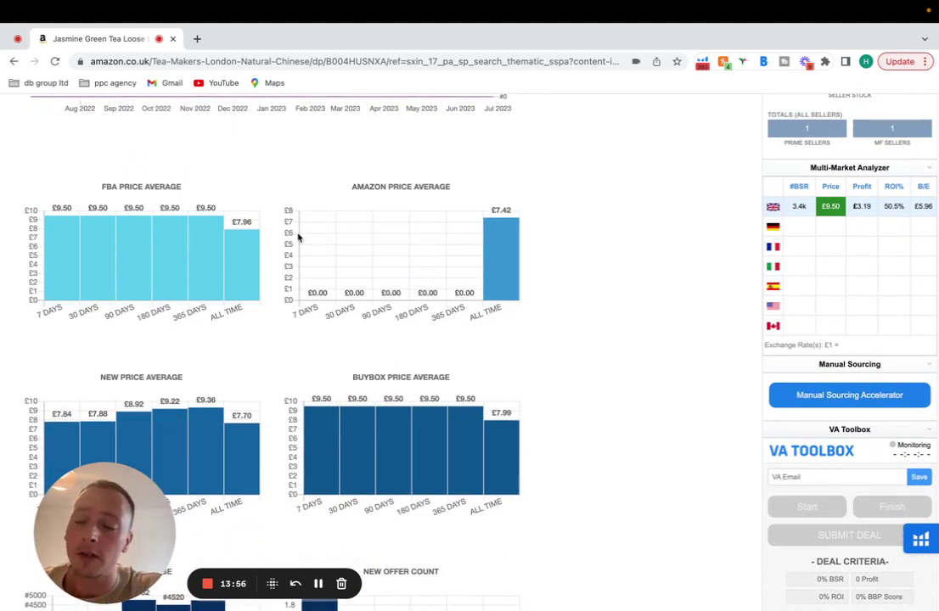
scroll(211, 231, "down", 1)
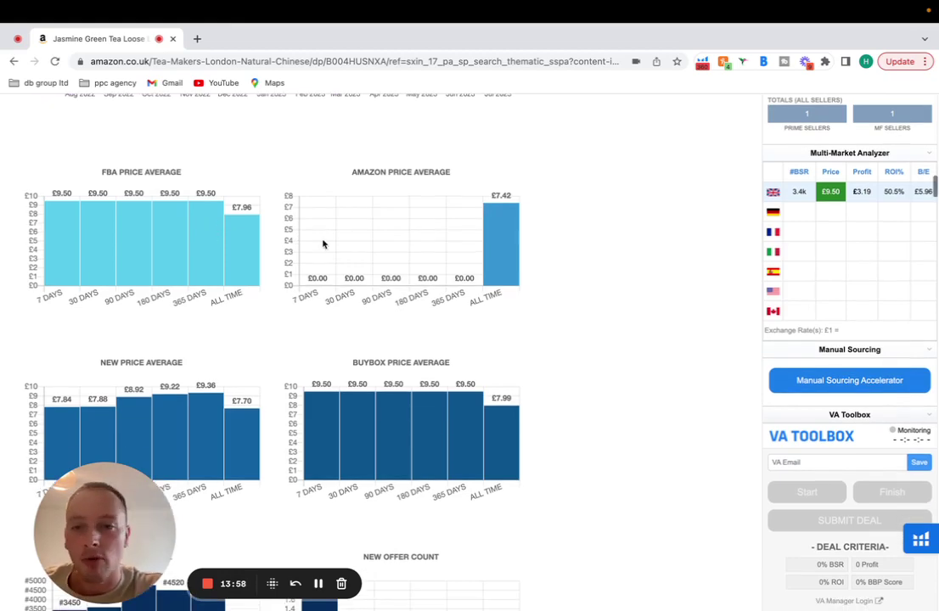
scroll(474, 250, "down", 3)
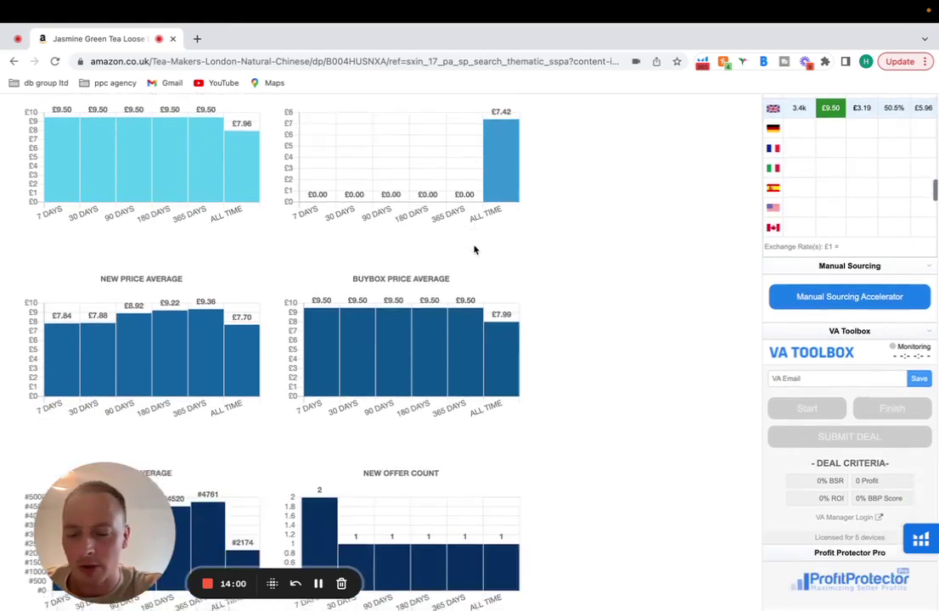
scroll(473, 250, "down", 1)
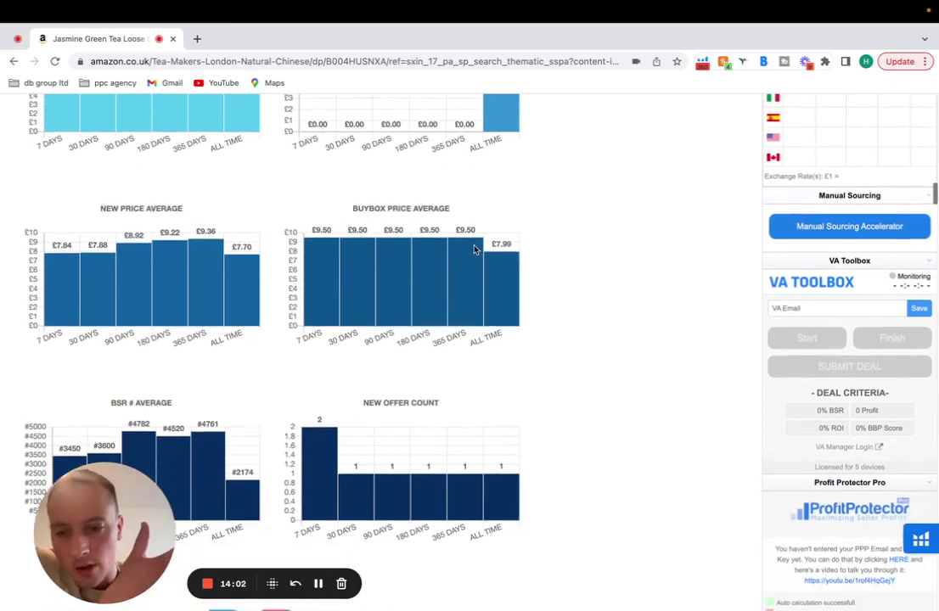
scroll(473, 249, "down", 1)
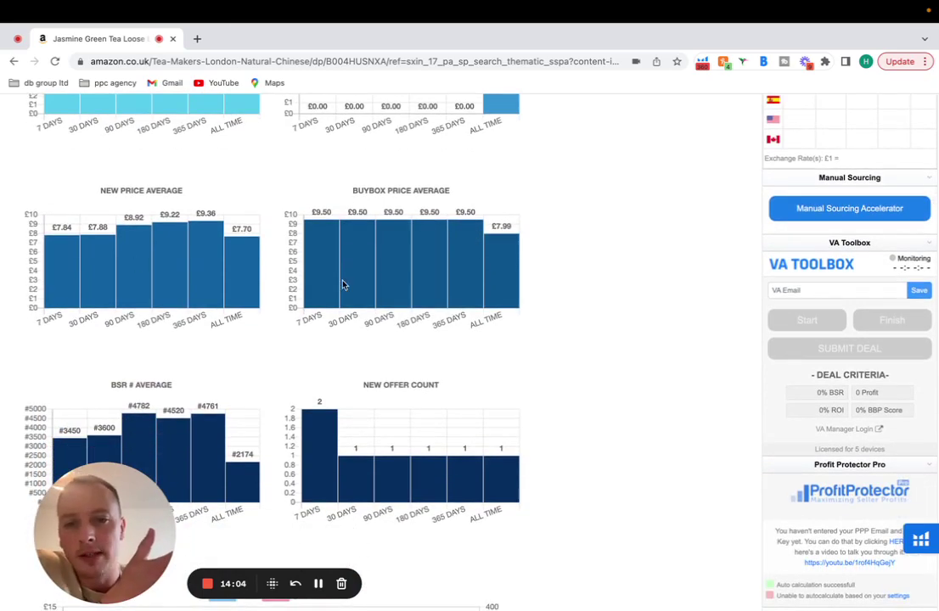
scroll(343, 284, "down", 3)
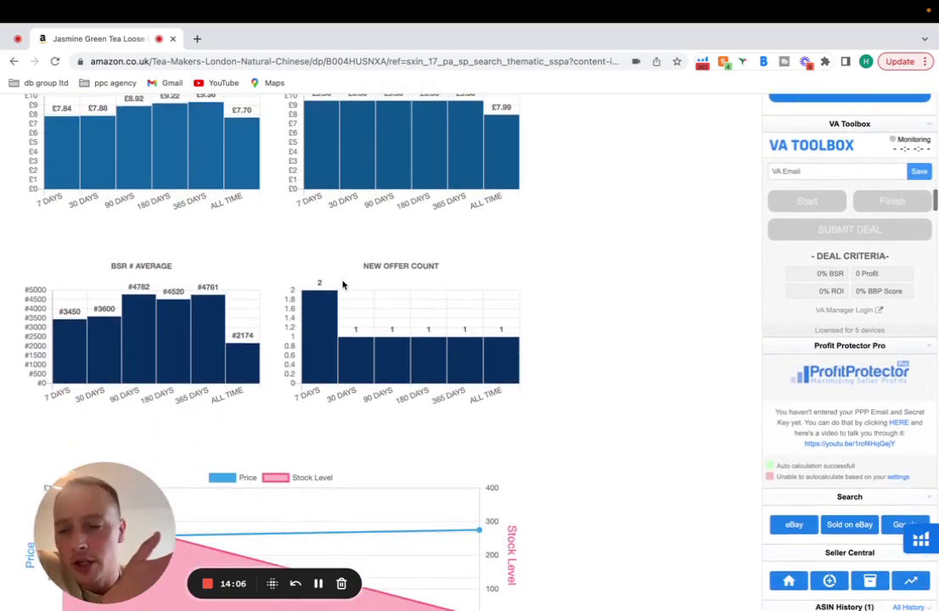
scroll(343, 285, "down", 6)
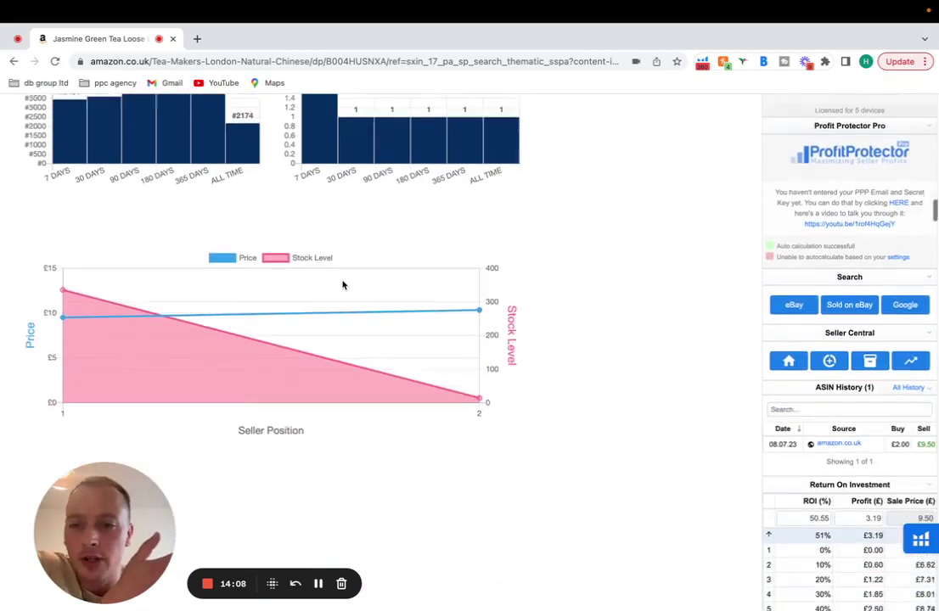
scroll(343, 285, "down", 15)
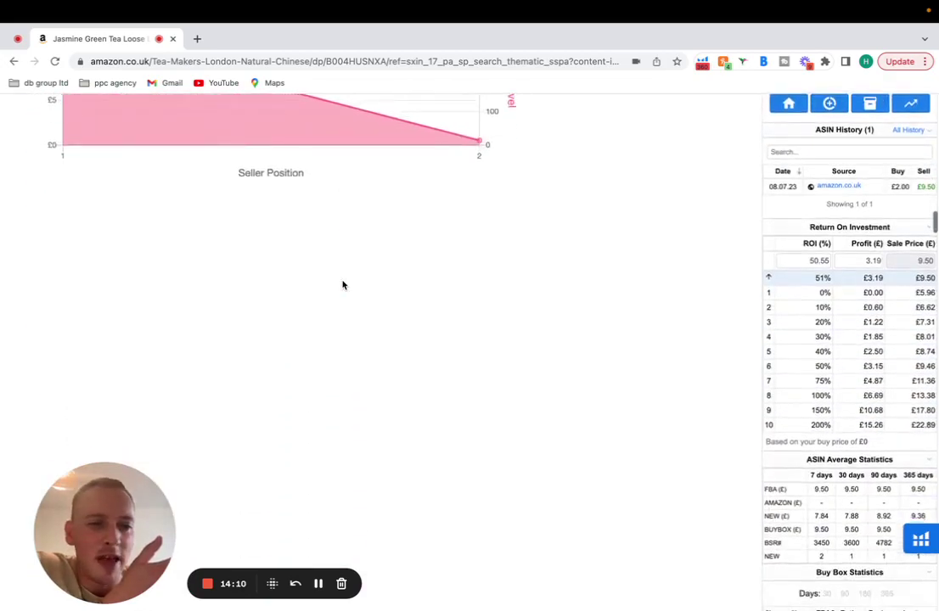
scroll(343, 284, "up", 20)
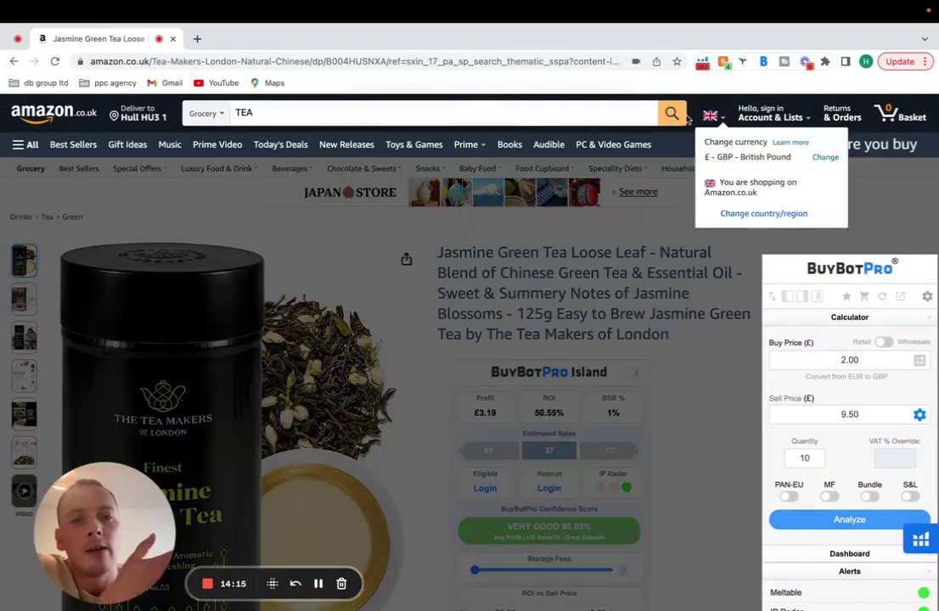
left_click(672, 113)
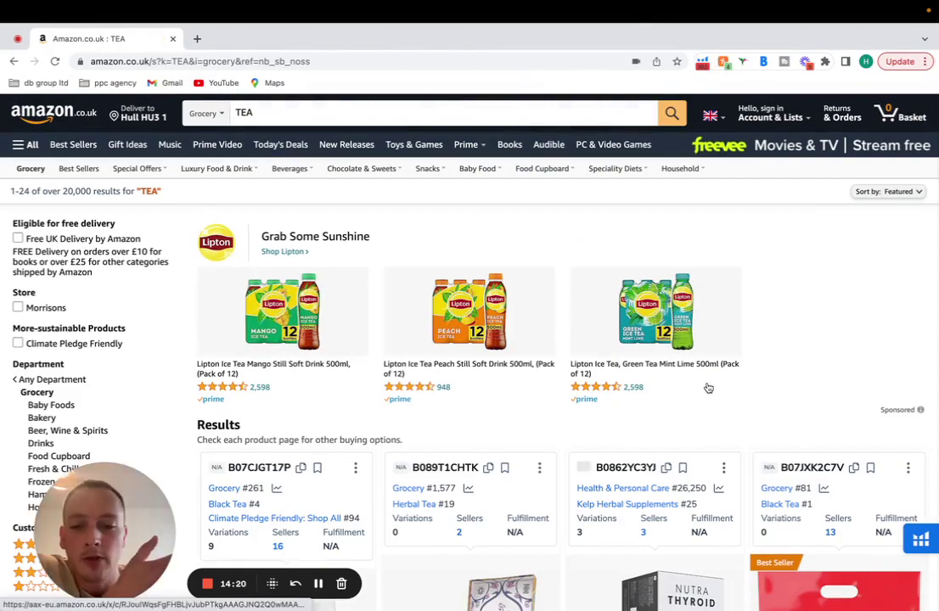
scroll(708, 388, "down", 6)
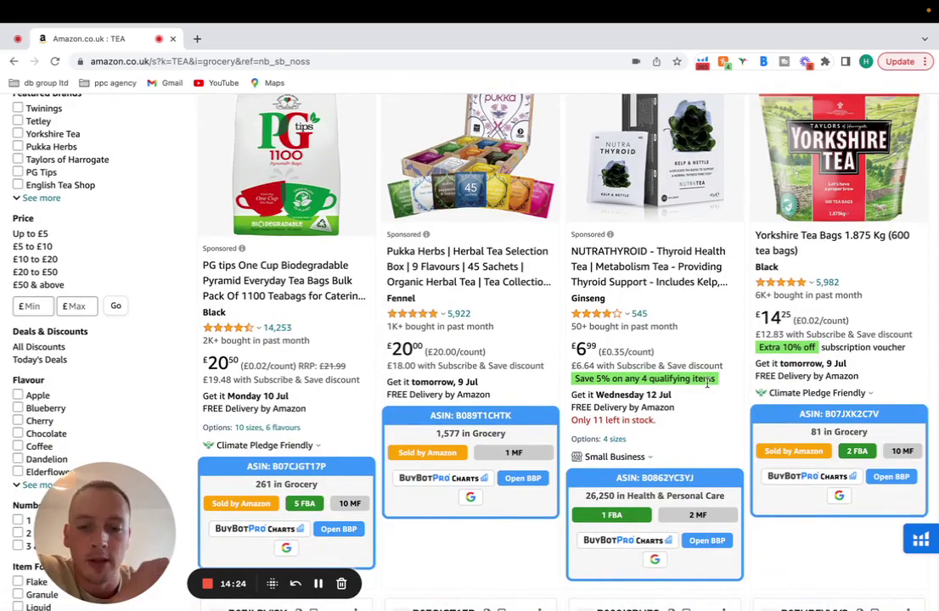
scroll(708, 383, "down", 3)
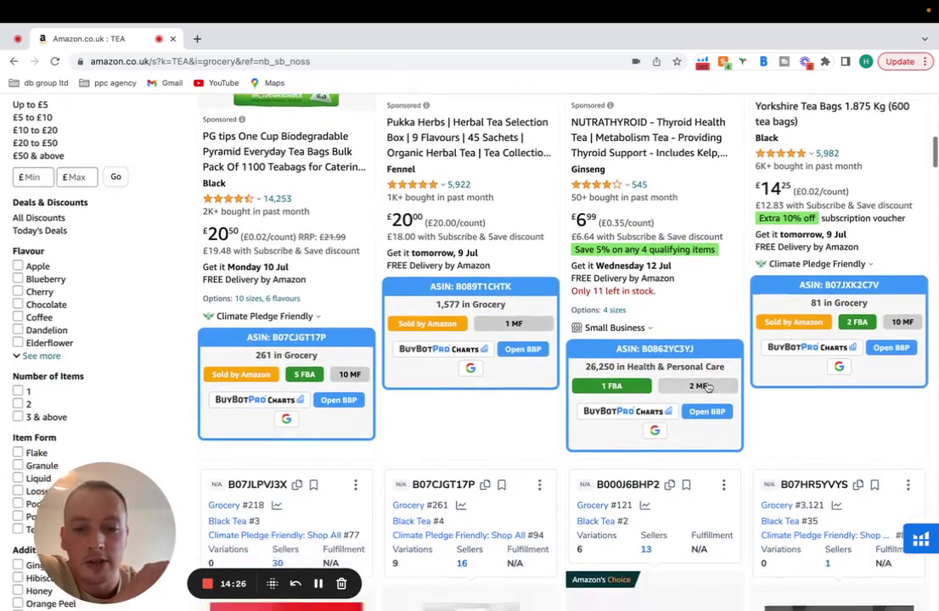
scroll(594, 365, "down", 1)
scroll(476, 342, "down", 8)
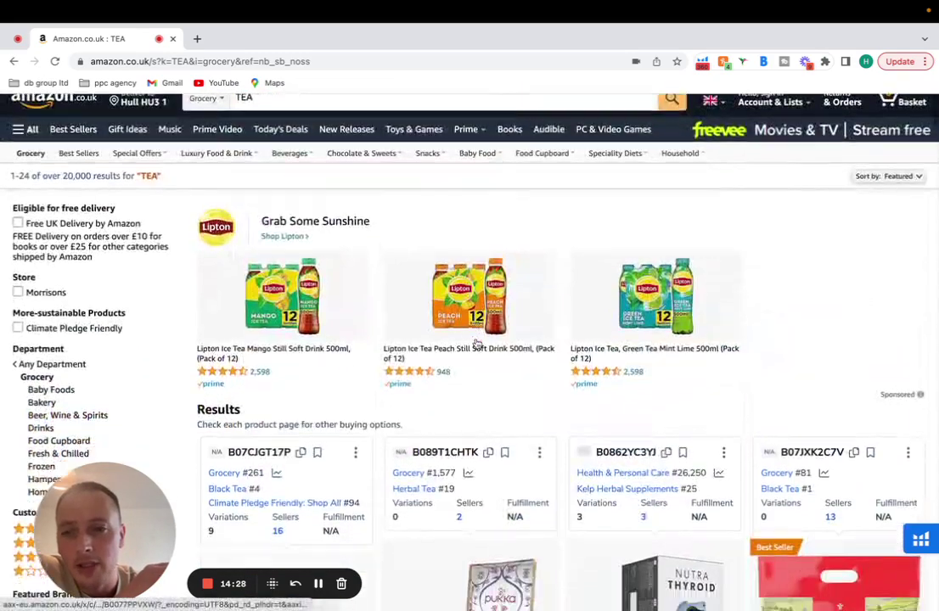
scroll(476, 342, "down", 5)
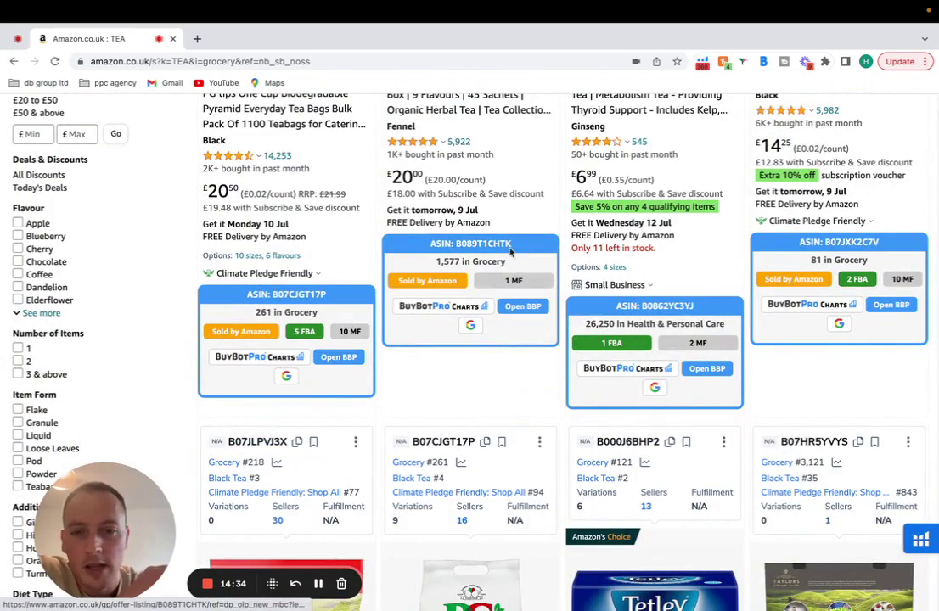
scroll(481, 282, "up", 5)
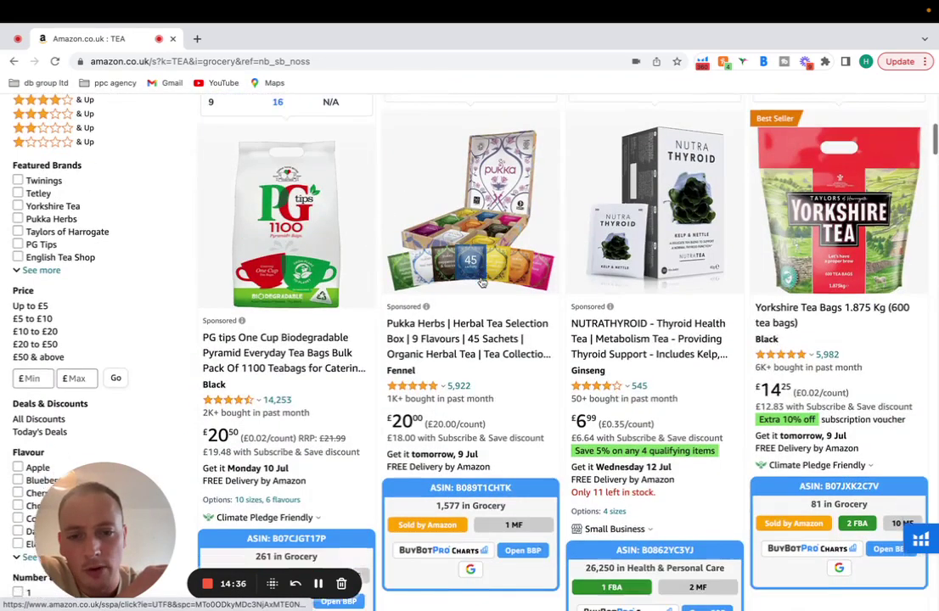
scroll(481, 282, "down", 4)
scroll(481, 282, "up", 3)
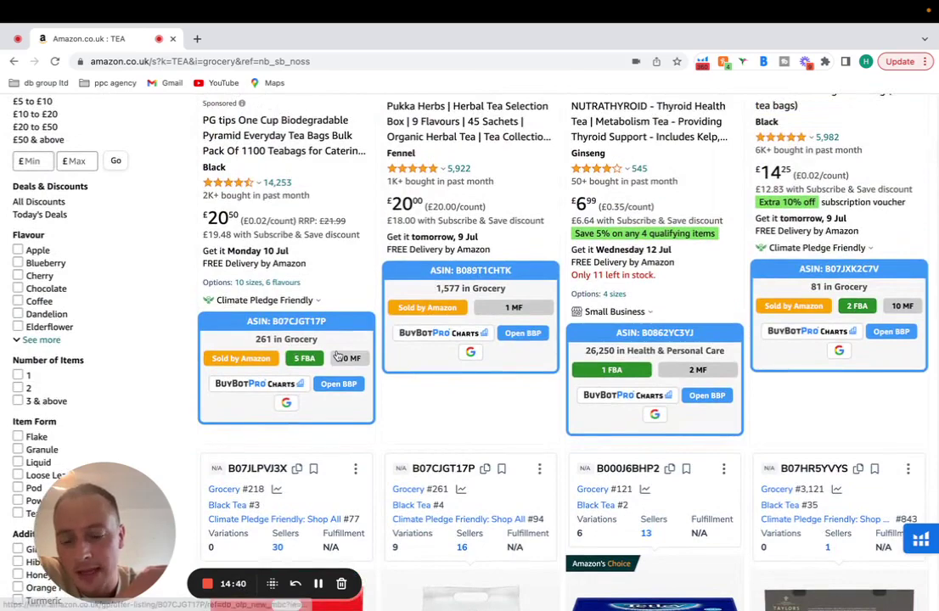
View the Pukka Herbs selection box's price and rank history over 365 days, then close it
left_click(438, 334)
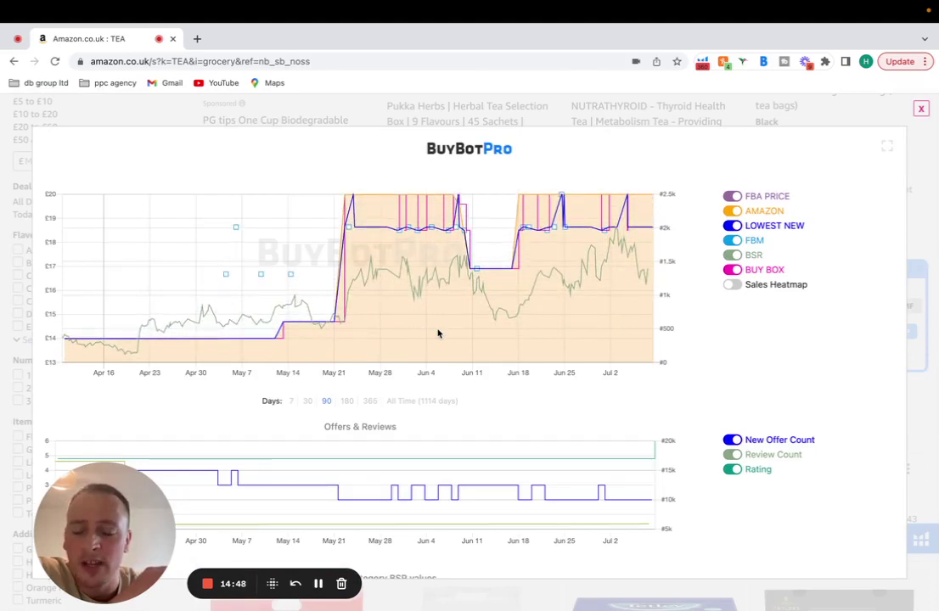
left_click(369, 401)
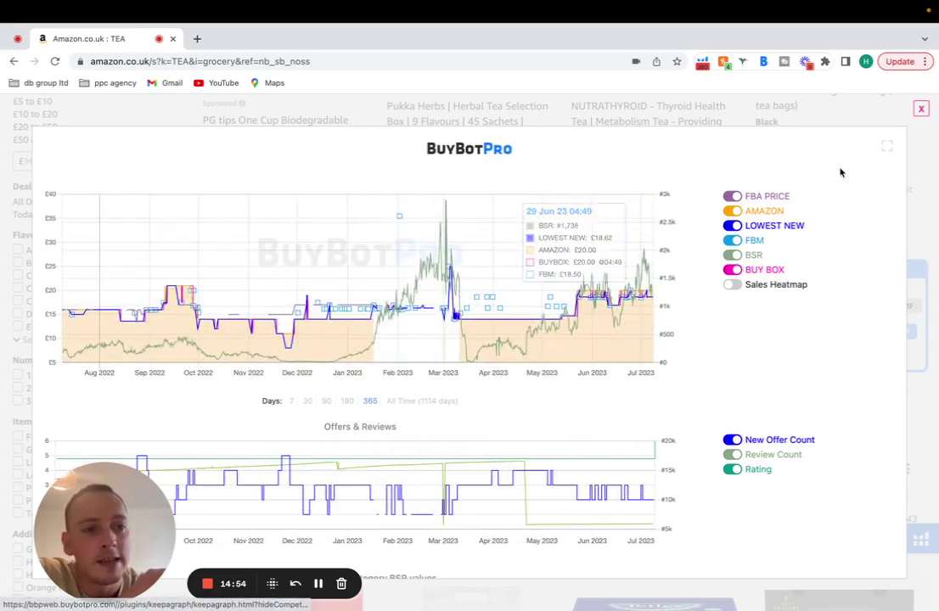
left_click(921, 109)
Load the BuyBotPro charts for the PG tips listing
scroll(505, 293, "up", 2)
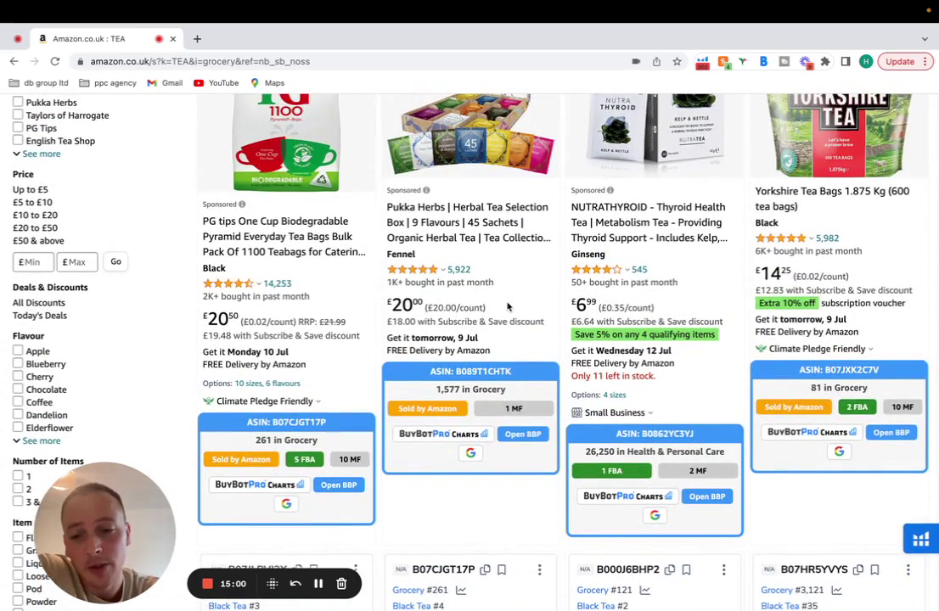
scroll(508, 307, "down", 5)
scroll(382, 322, "up", 3)
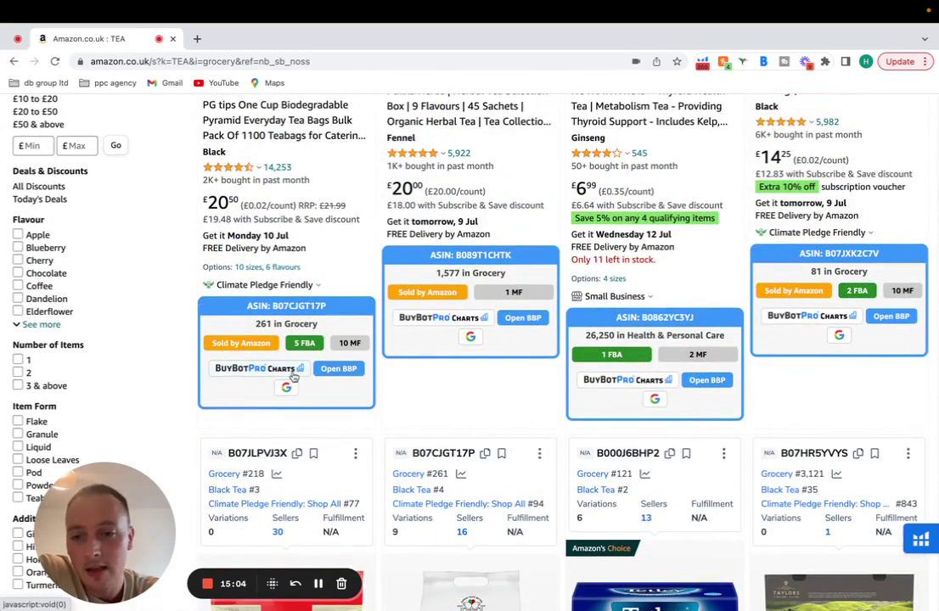
left_click(285, 370)
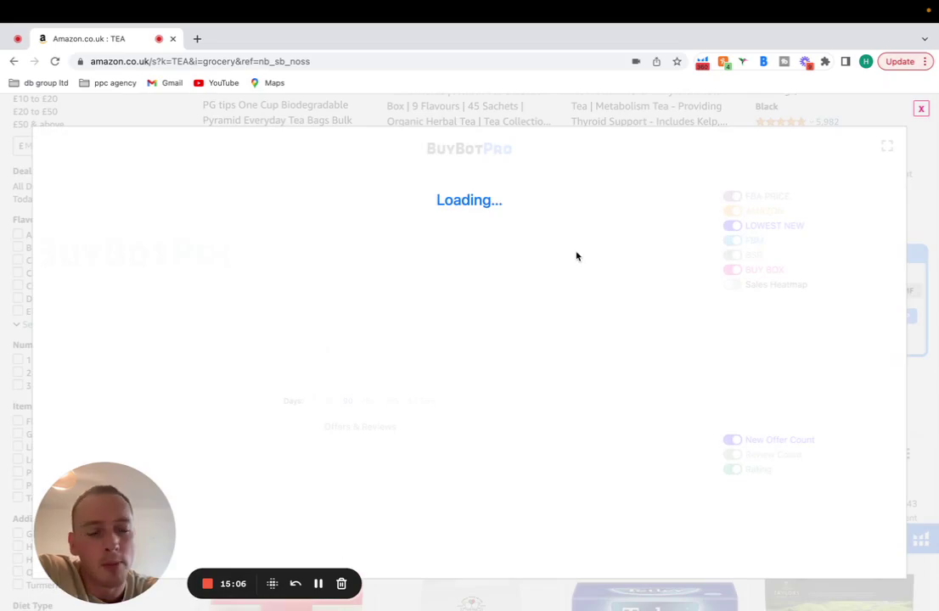
Close the PG tips charts and briefly view its full BuyBotPro analysis panel
left_click(922, 109)
scroll(291, 269, "up", 2)
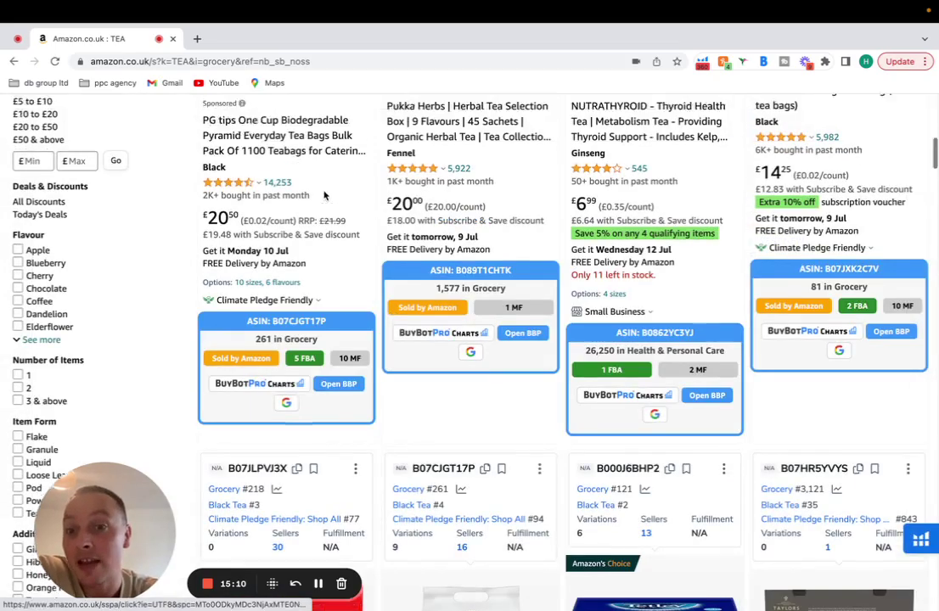
scroll(292, 270, "down", 3)
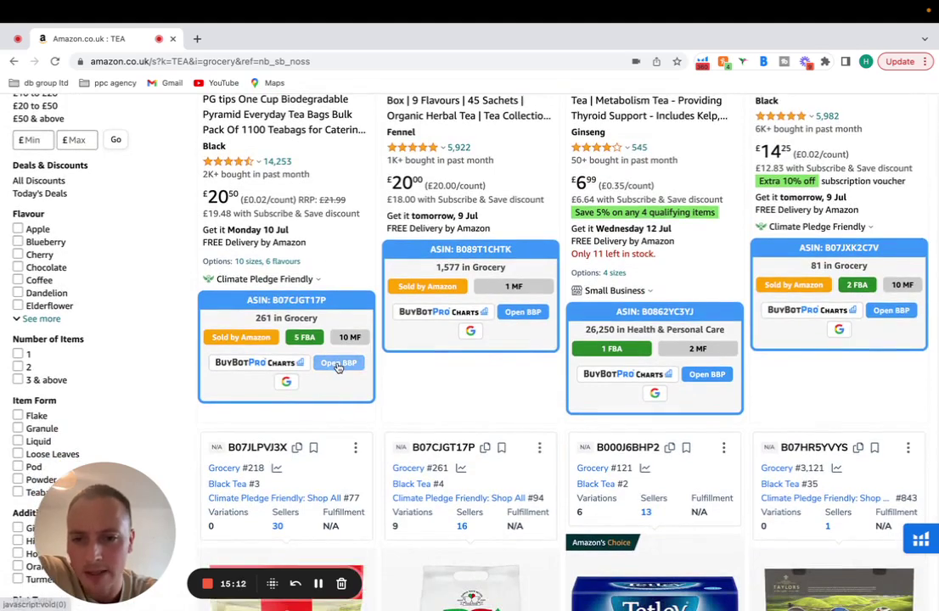
left_click(338, 365)
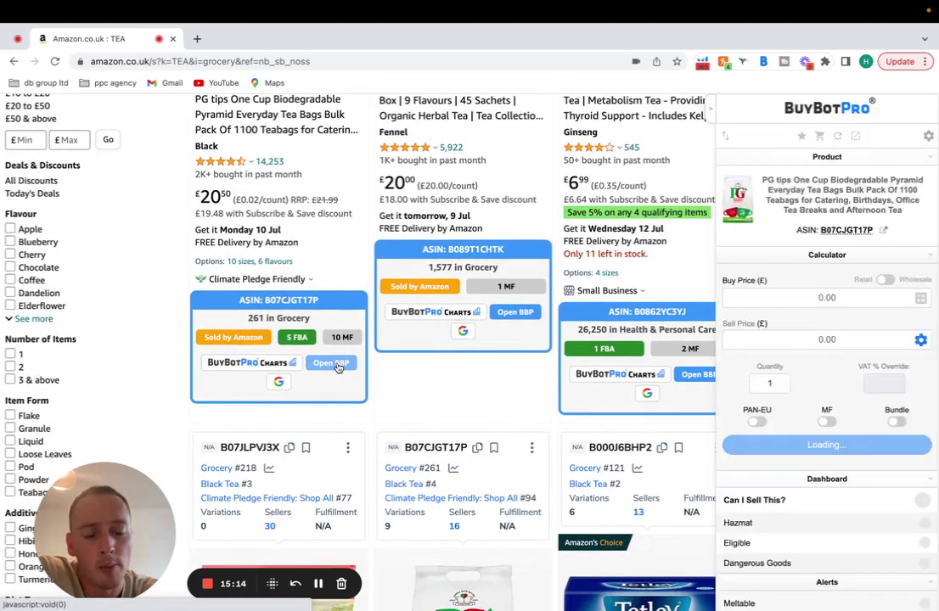
left_click(709, 108)
scroll(339, 281, "down", 2)
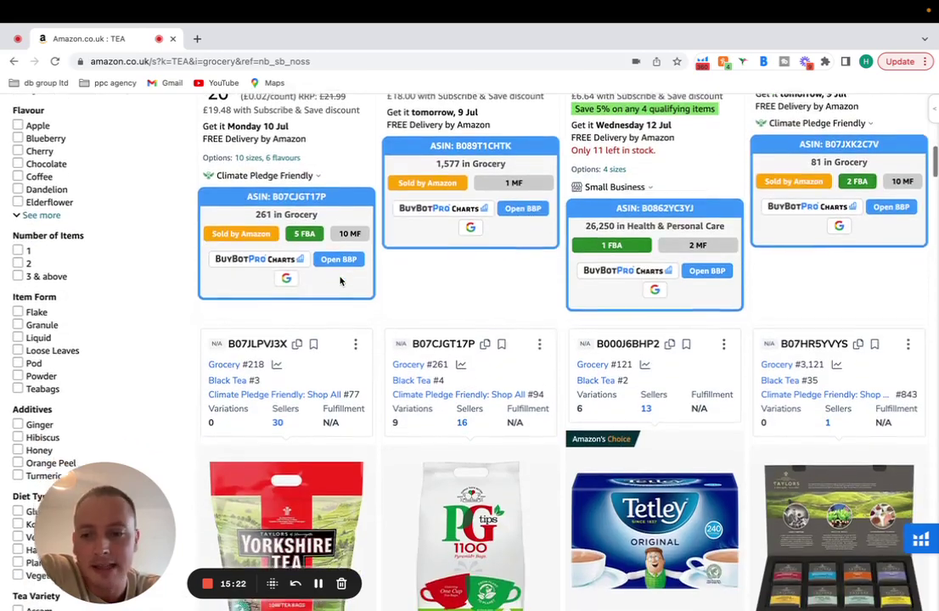
scroll(340, 281, "up", 5)
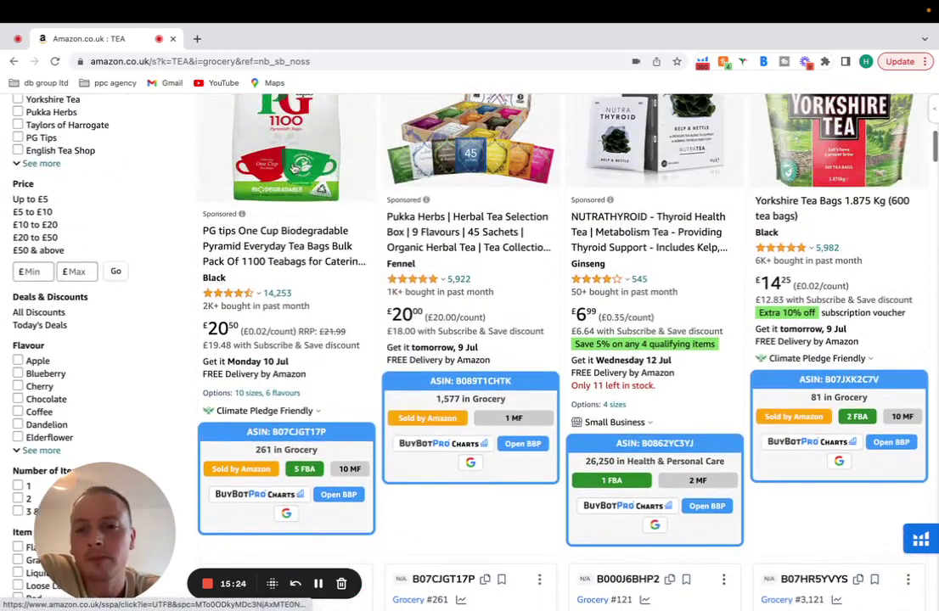
Bring up and dismiss the PG tips link menu, then scroll the TEA results
right_click(294, 168)
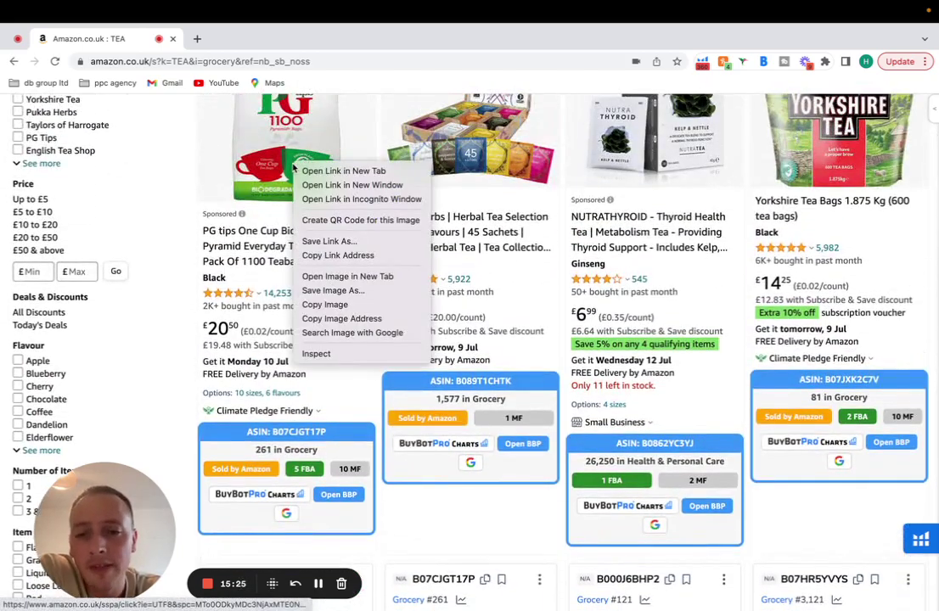
left_click(432, 525)
scroll(612, 350, "down", 4)
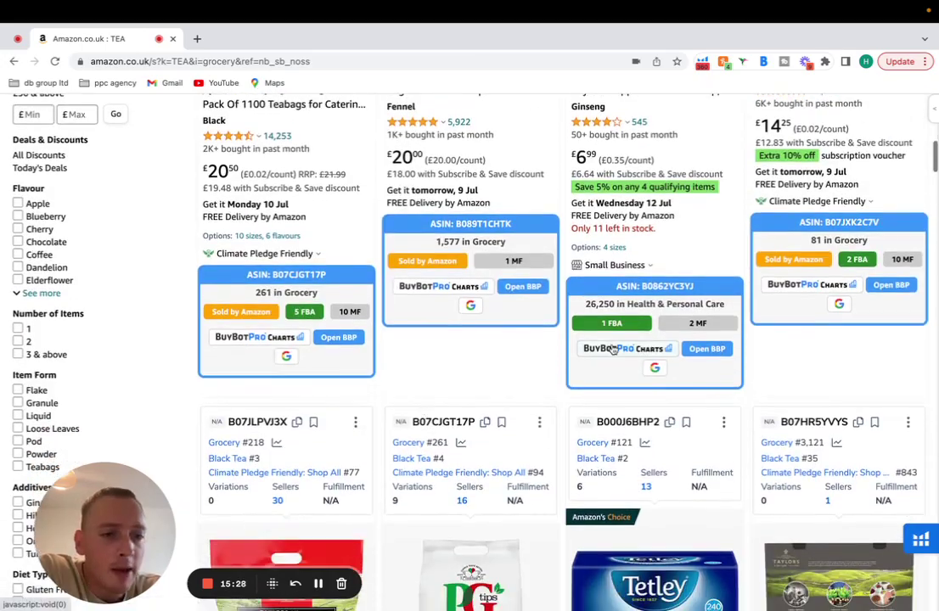
scroll(613, 350, "down", 5)
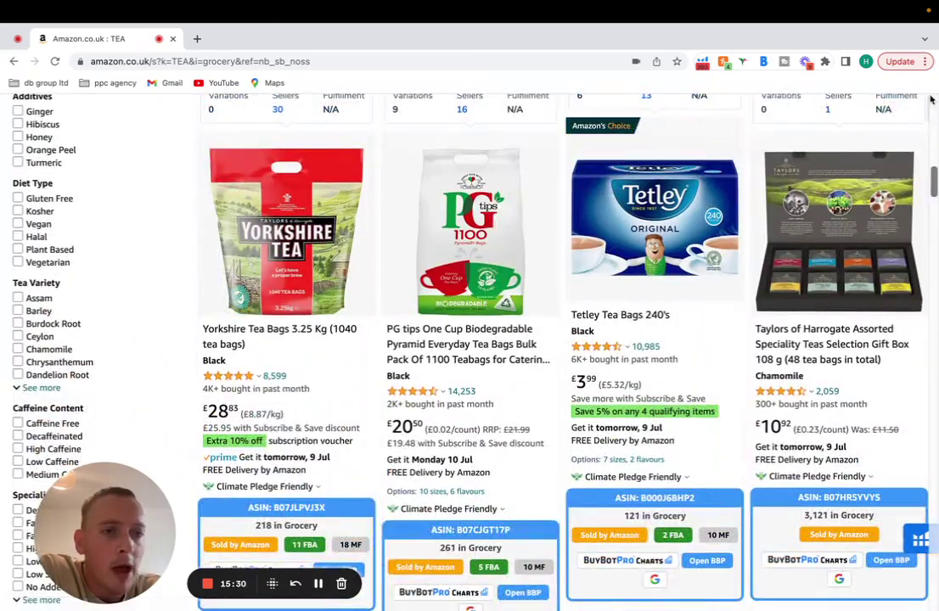
scroll(832, 200, "up", 9)
scroll(832, 199, "down", 5)
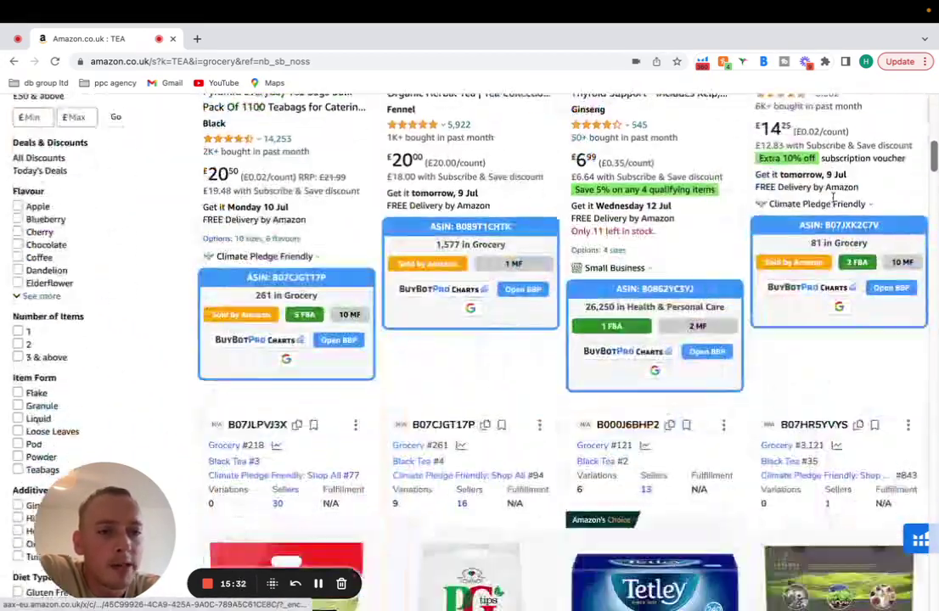
scroll(832, 200, "down", 1)
scroll(832, 200, "up", 3)
scroll(756, 263, "down", 3)
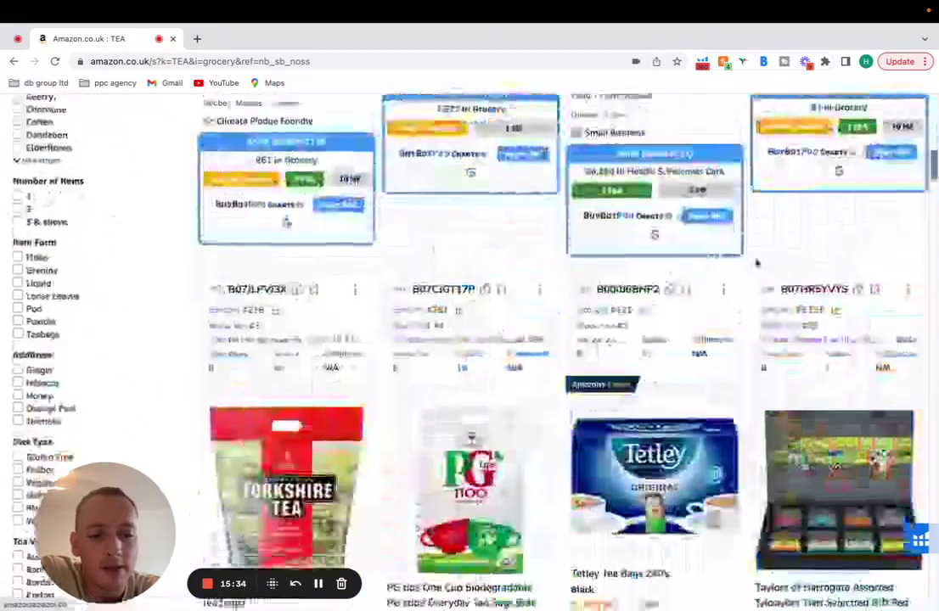
scroll(755, 263, "down", 3)
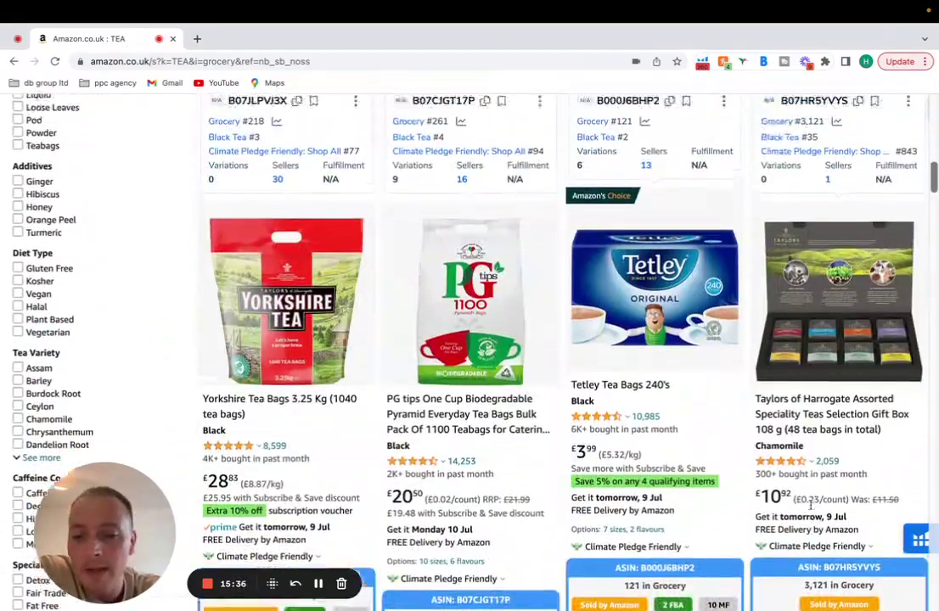
scroll(810, 505, "up", 10)
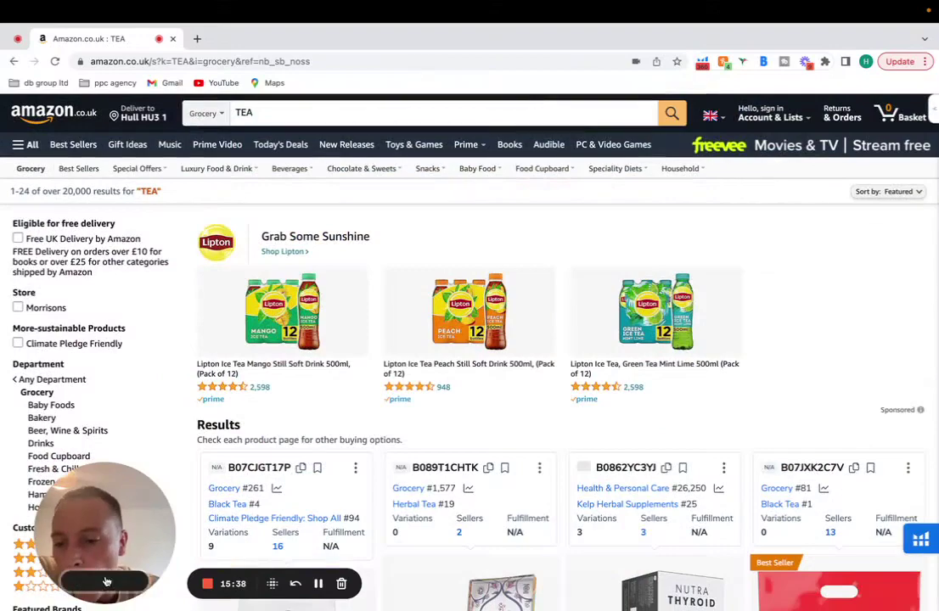
left_click(135, 582)
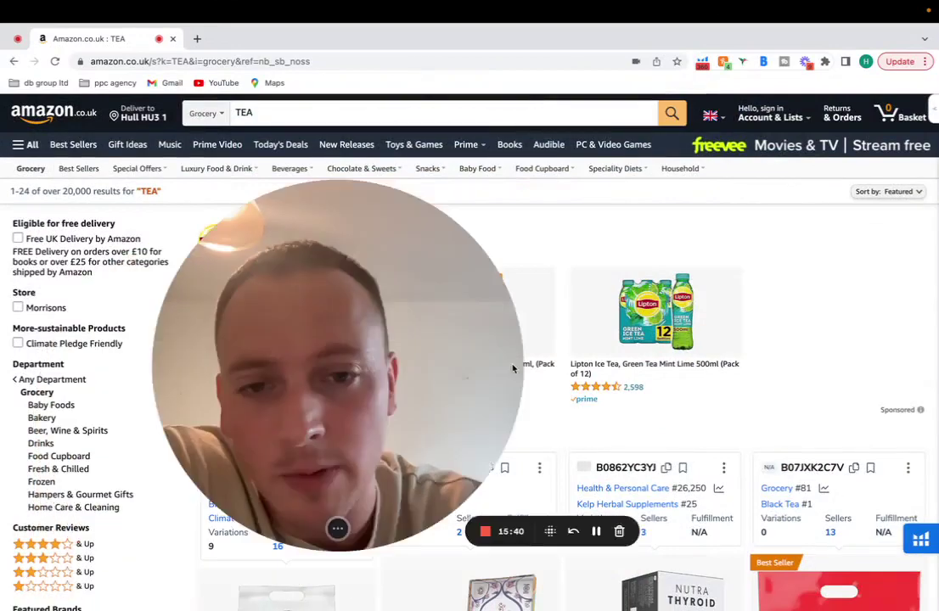